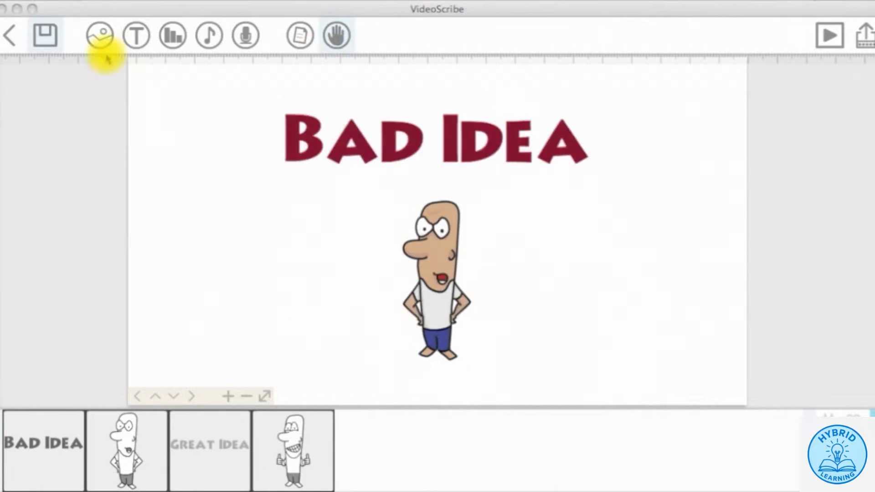
- Search the image library for 'scribe out' and place the blank scribe-out image on the canvas
click(104, 40)
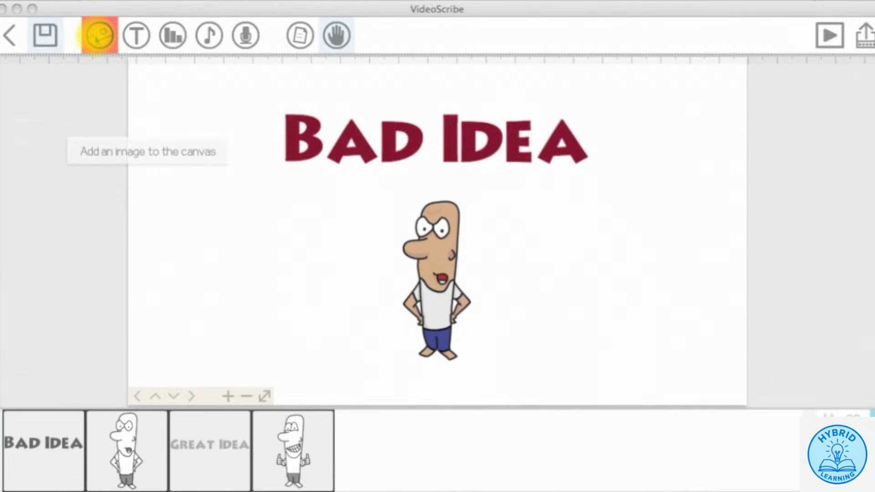
click(96, 40)
click(97, 41)
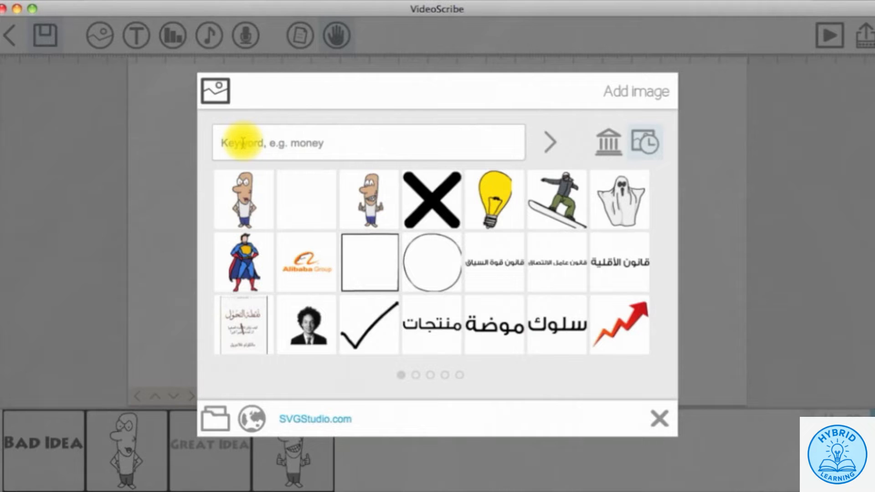
click(230, 142)
text(sciibe)
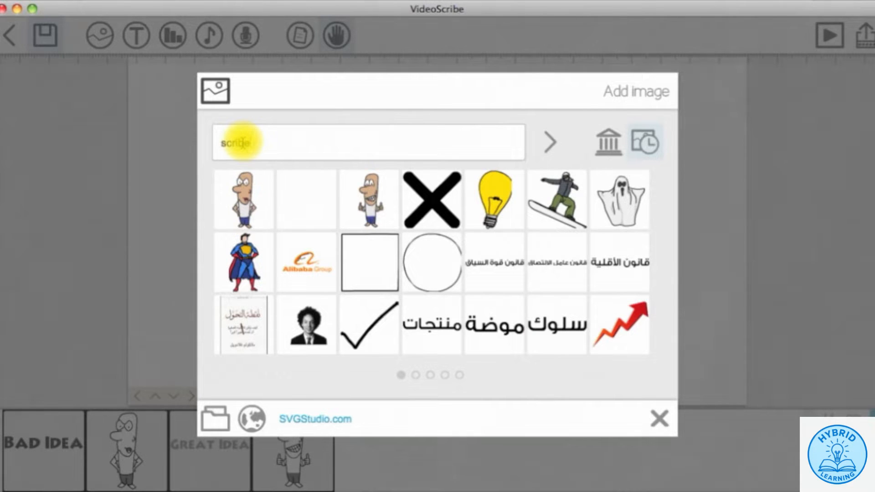
text( out)
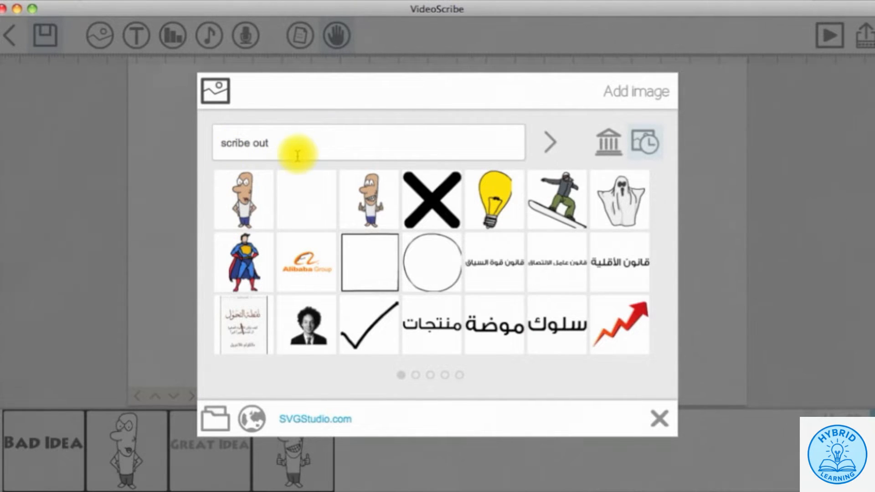
key(Return)
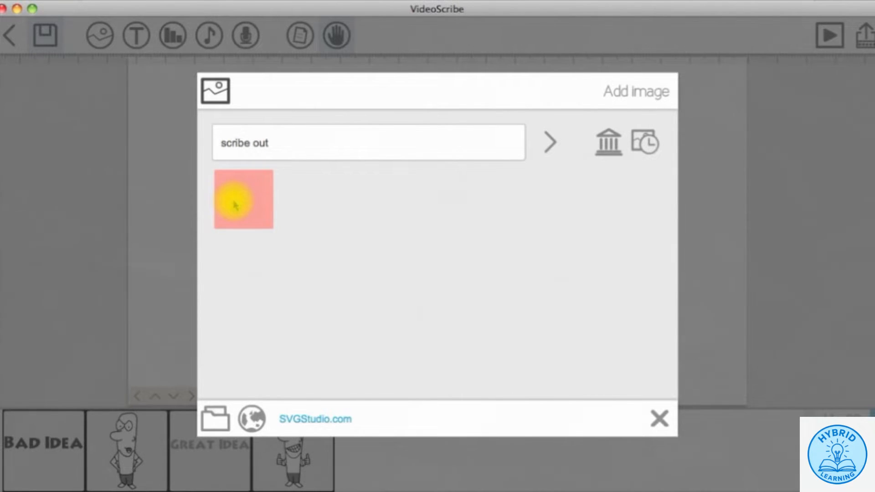
click(235, 207)
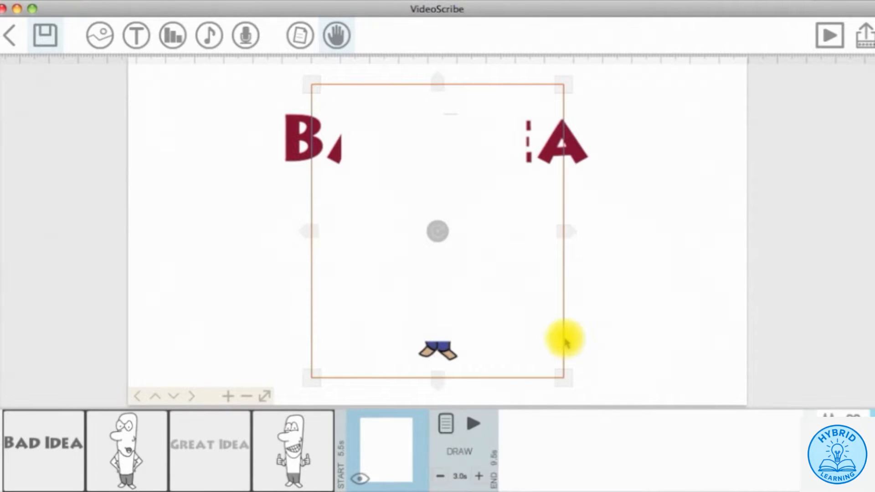
- Enlarge the blank image over the Bad Idea scene and move it before Great Idea in the timeline
drag(563, 380, 579, 395)
drag(585, 245, 664, 235)
drag(564, 263, 564, 274)
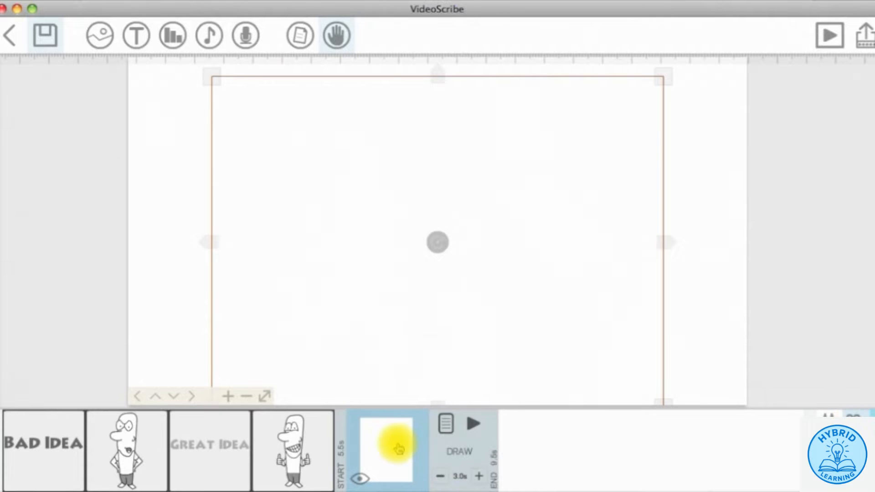
drag(396, 445, 216, 446)
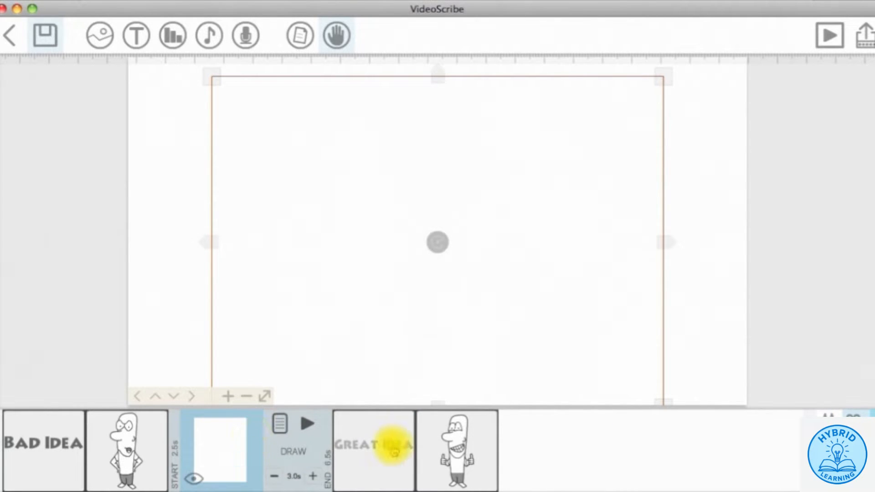
- Show the Great Idea text and thumbs-up man on the canvas, then select the Bad Idea element
click(393, 449)
click(275, 477)
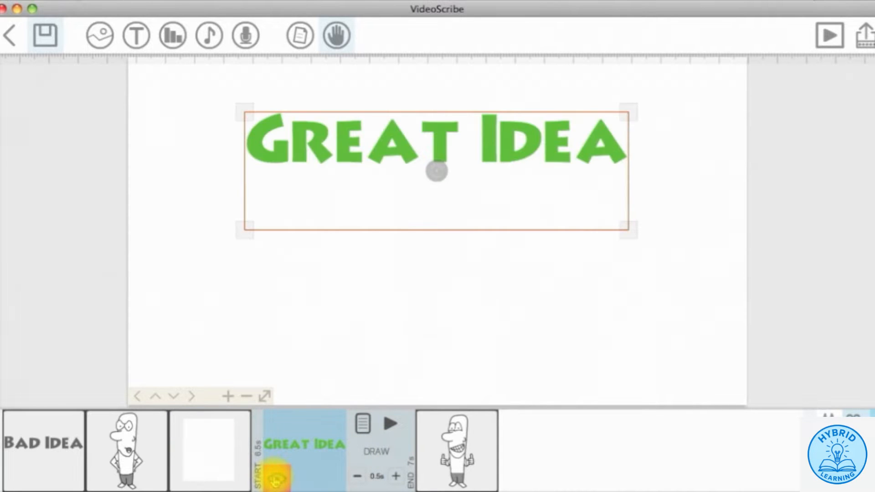
click(445, 453)
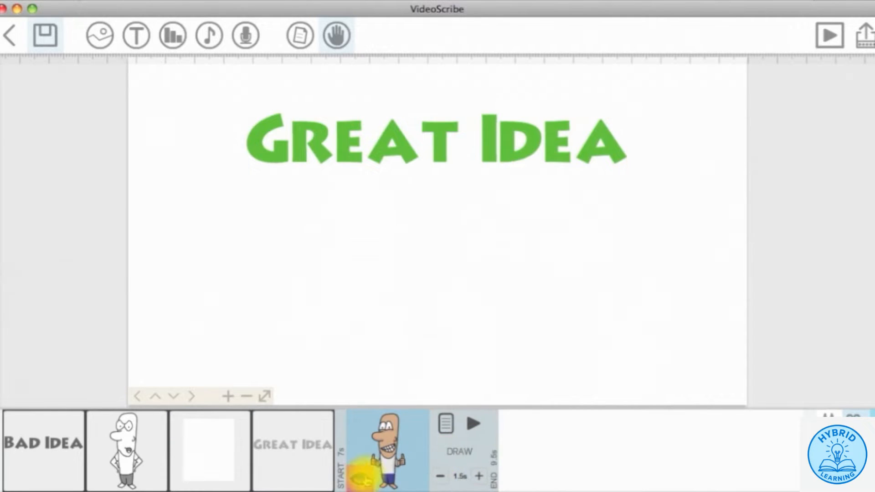
click(365, 480)
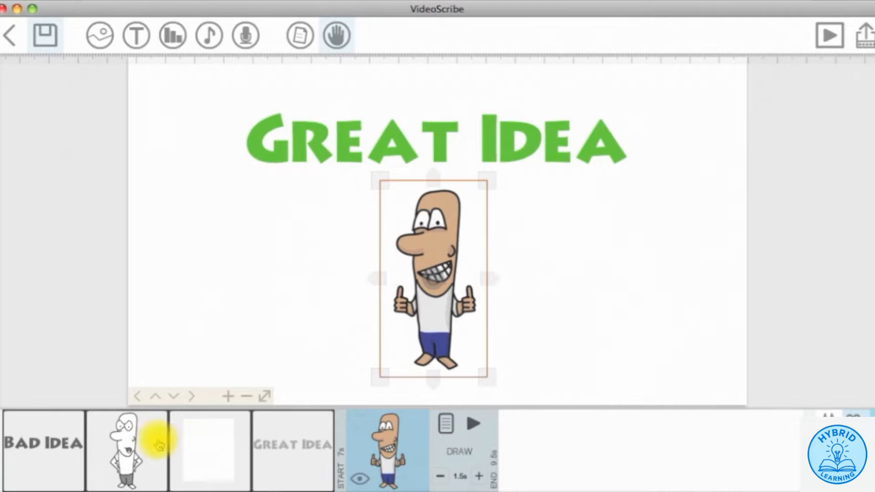
click(62, 449)
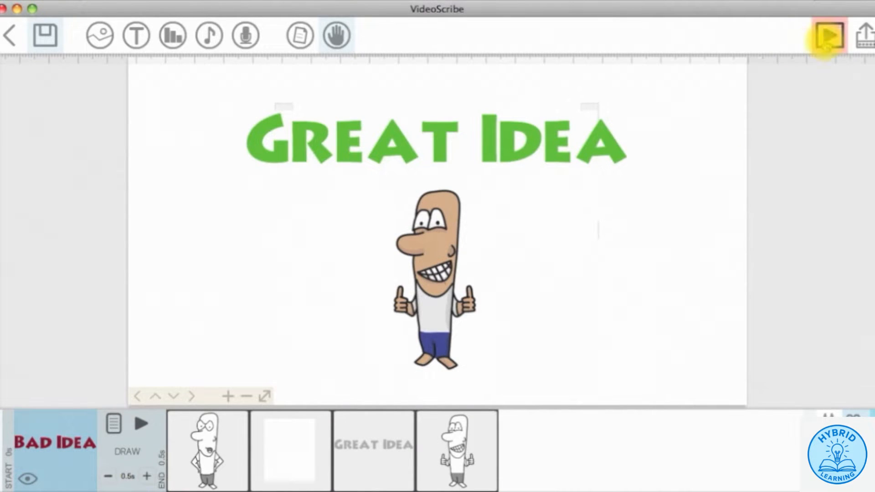
- Preview the whole scribe, then open the blank covering image's properties
click(827, 42)
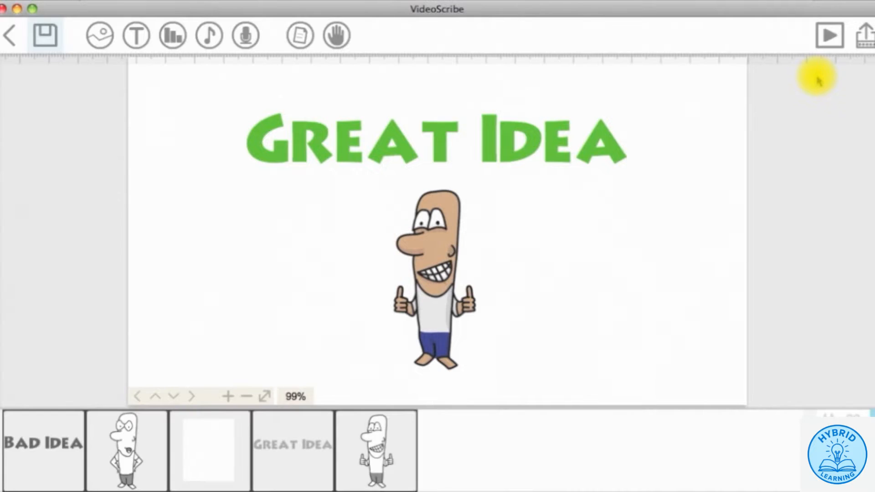
double_click(338, 271)
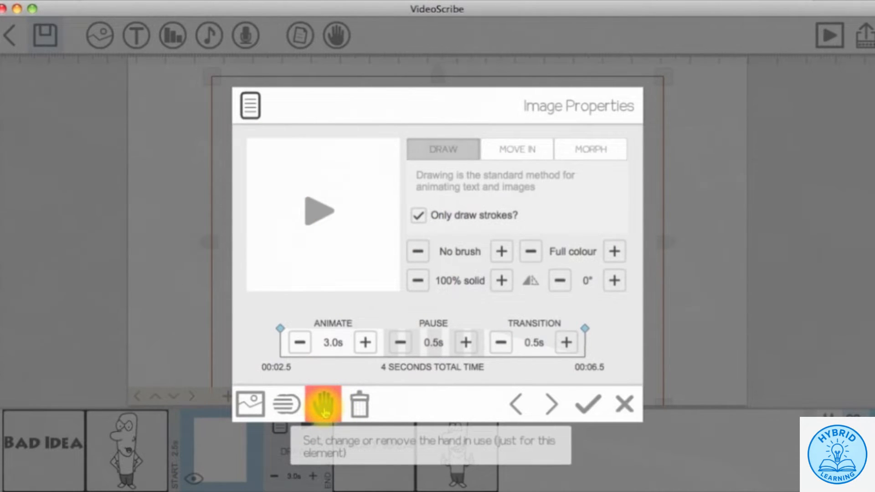
- Switch the blank covering image's drawing hand to the eraser hand and apply it
click(324, 410)
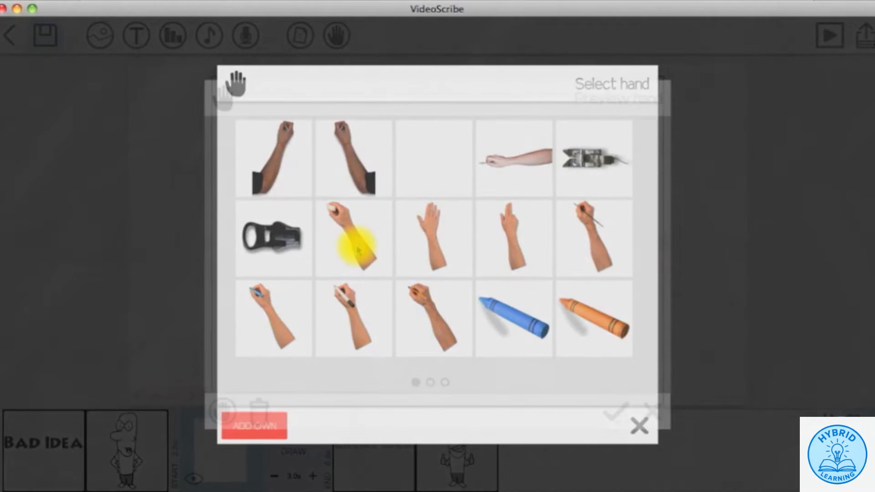
click(354, 247)
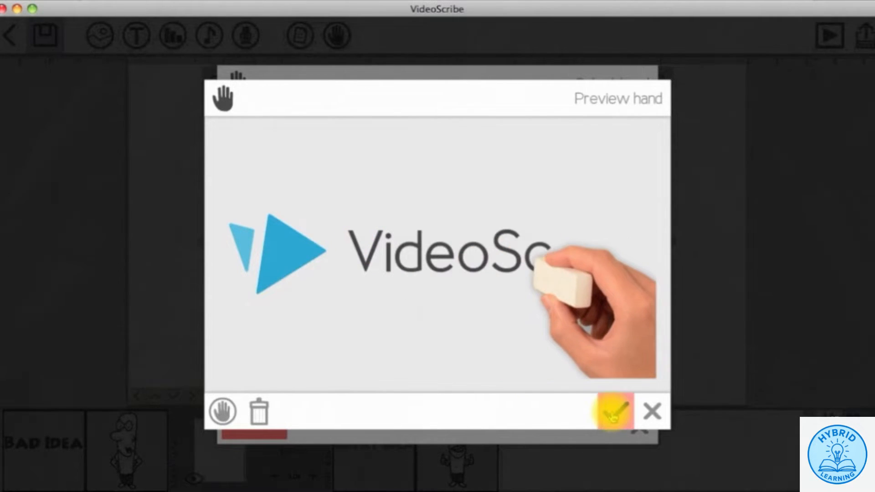
click(612, 409)
click(591, 410)
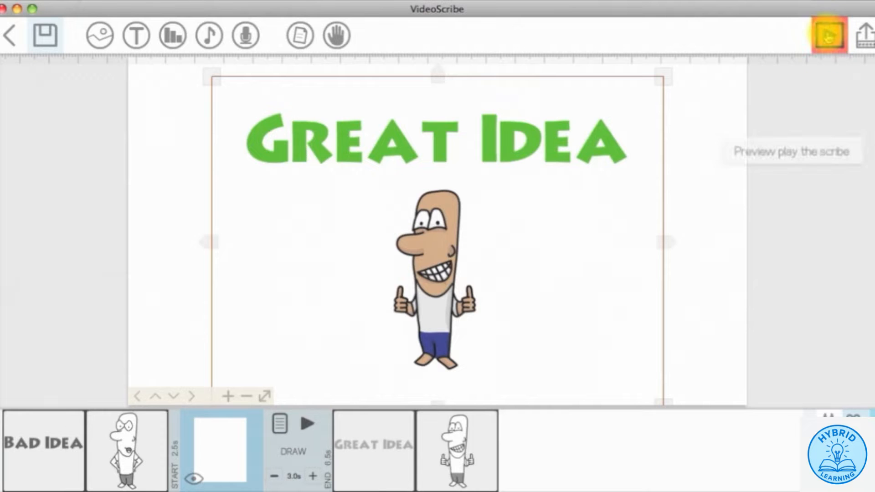
click(828, 37)
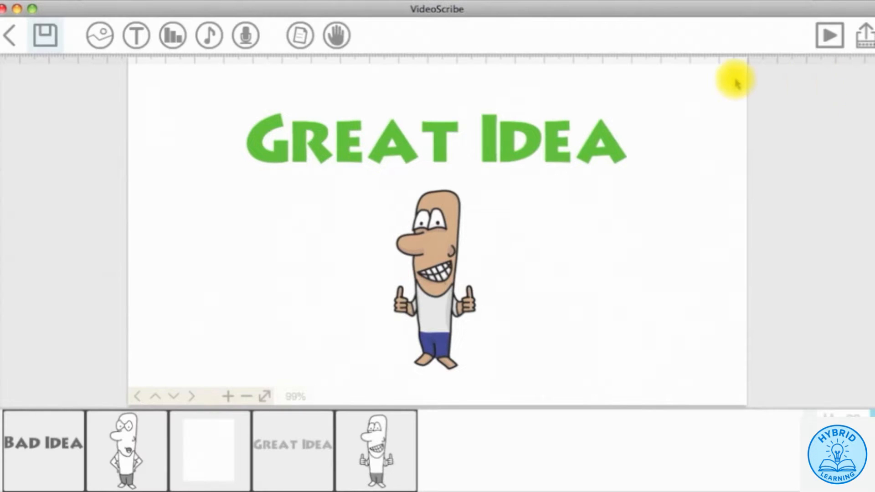
- Set the paper background colour to blue
click(299, 35)
click(261, 370)
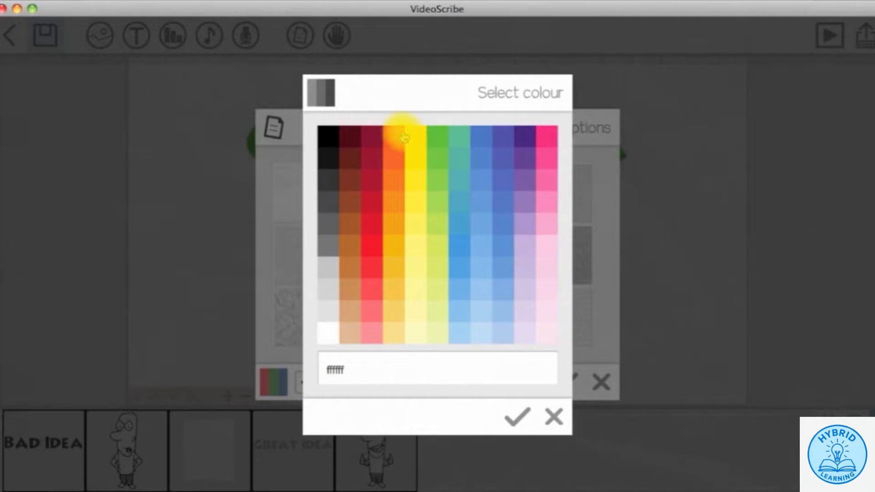
click(479, 137)
click(563, 381)
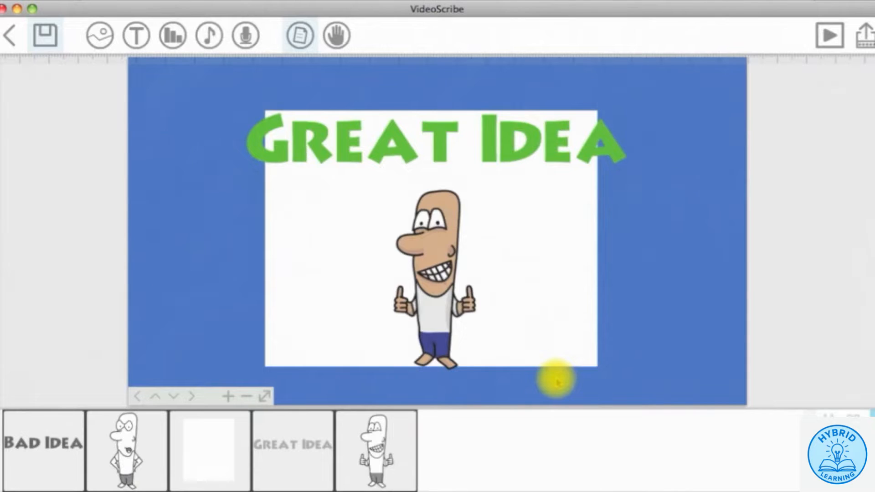
- Make the blank image a 507dbf blue silhouette, then preview the scribe
click(343, 280)
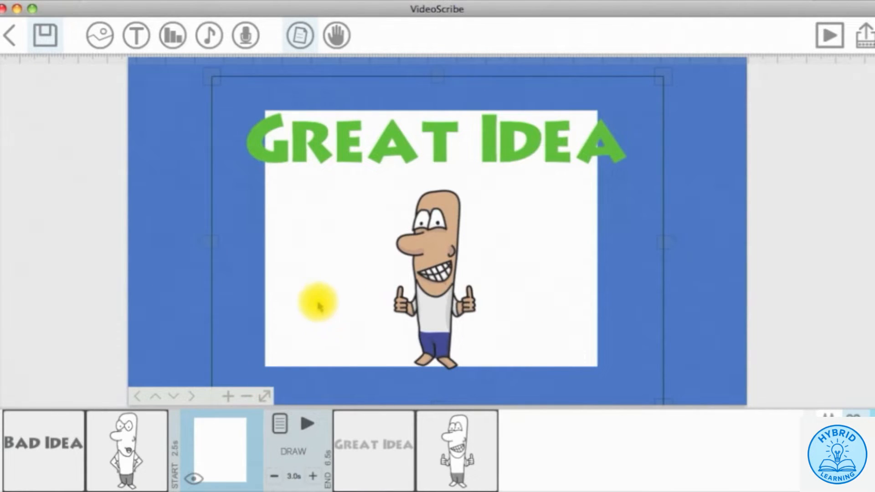
double_click(342, 250)
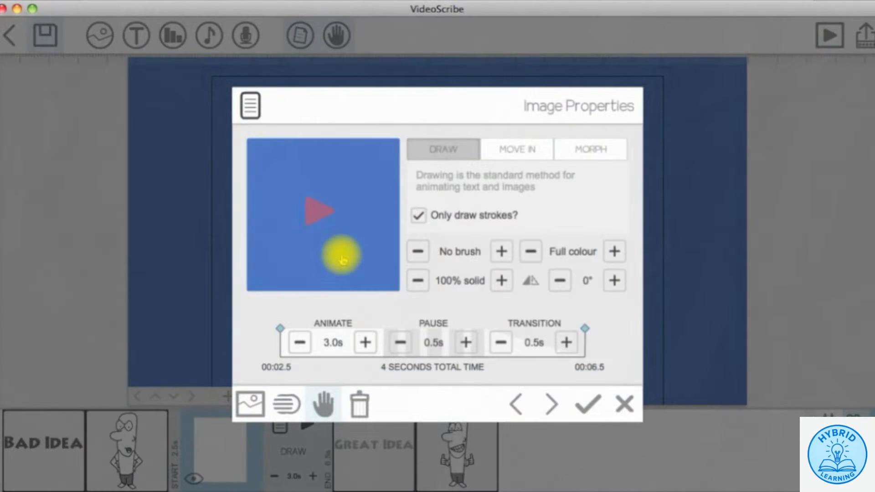
click(615, 252)
click(615, 251)
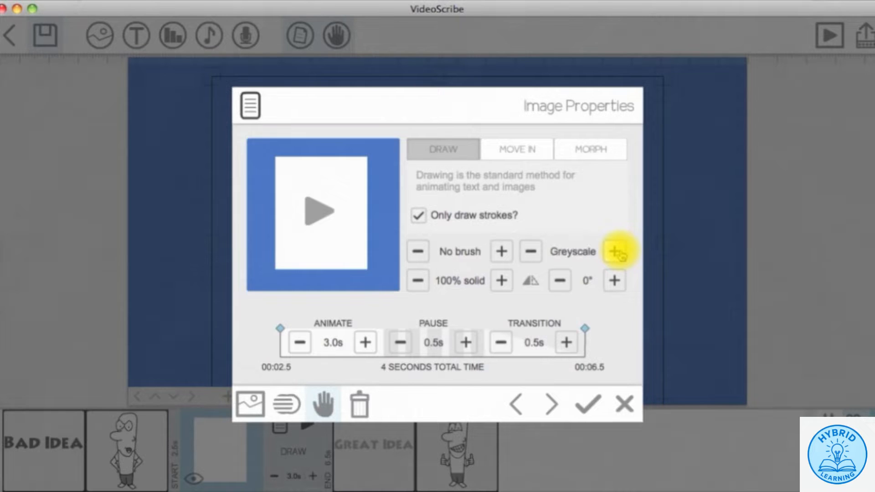
click(615, 251)
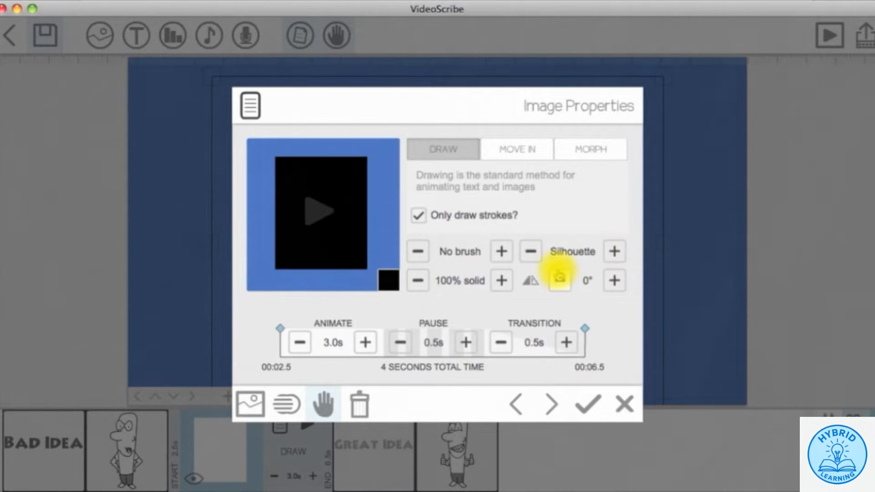
click(389, 280)
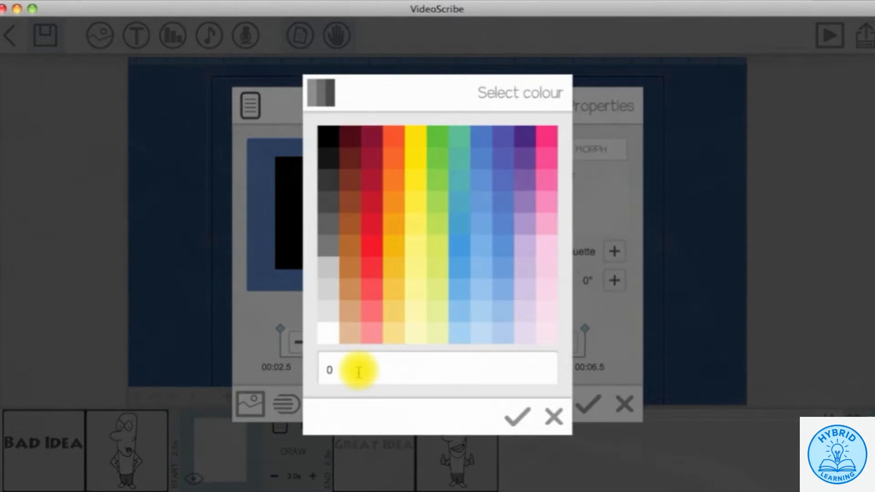
right_click(330, 372)
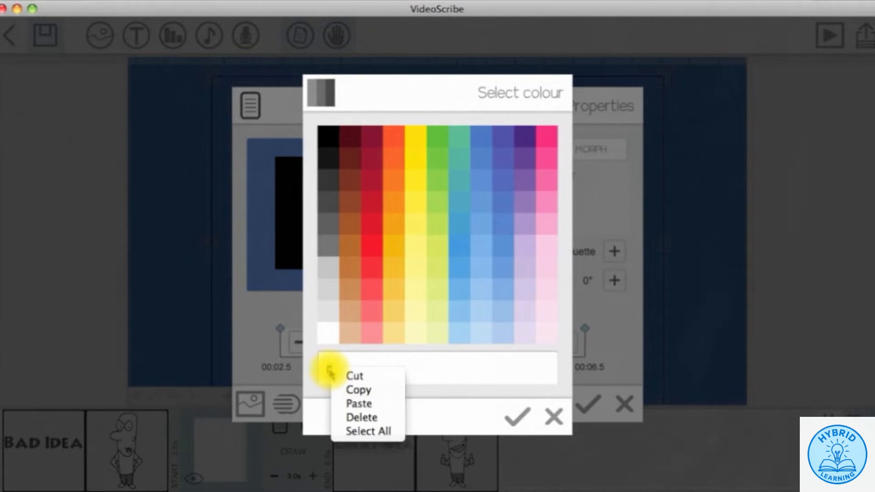
click(338, 404)
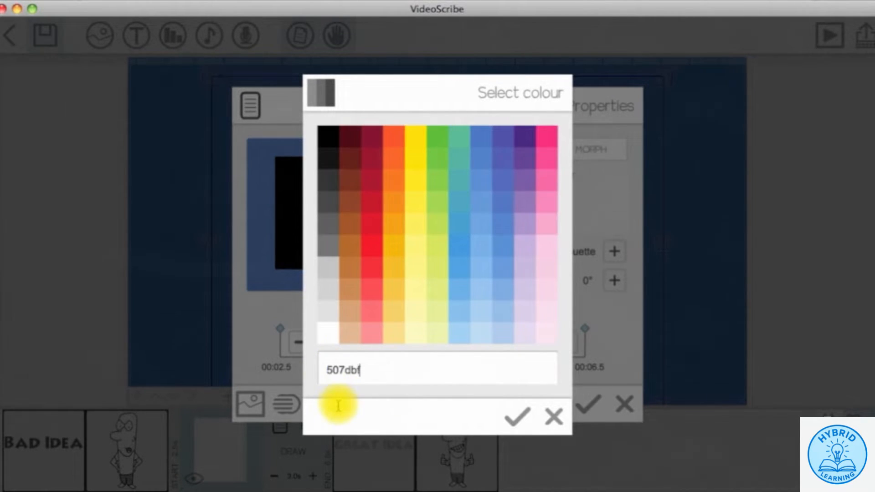
click(513, 415)
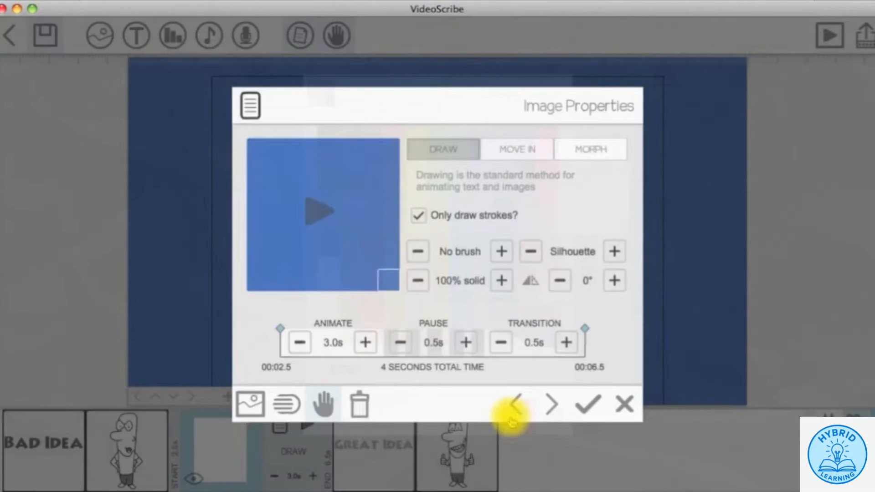
click(588, 404)
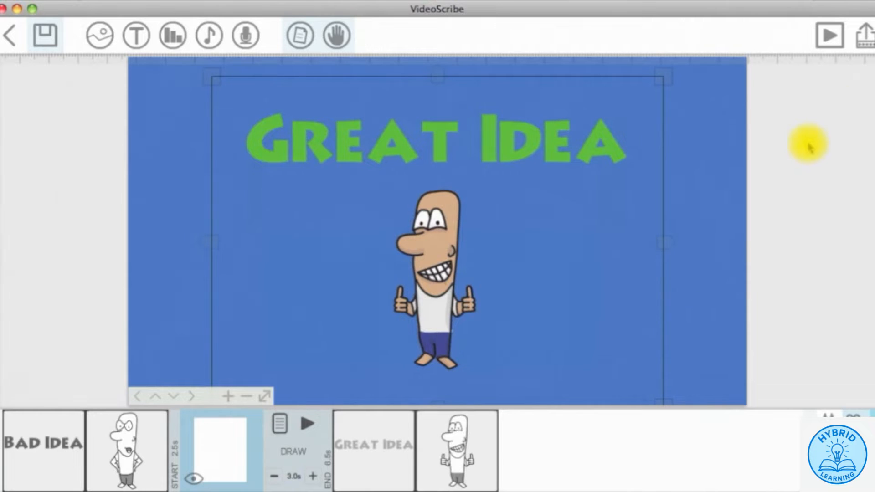
click(828, 35)
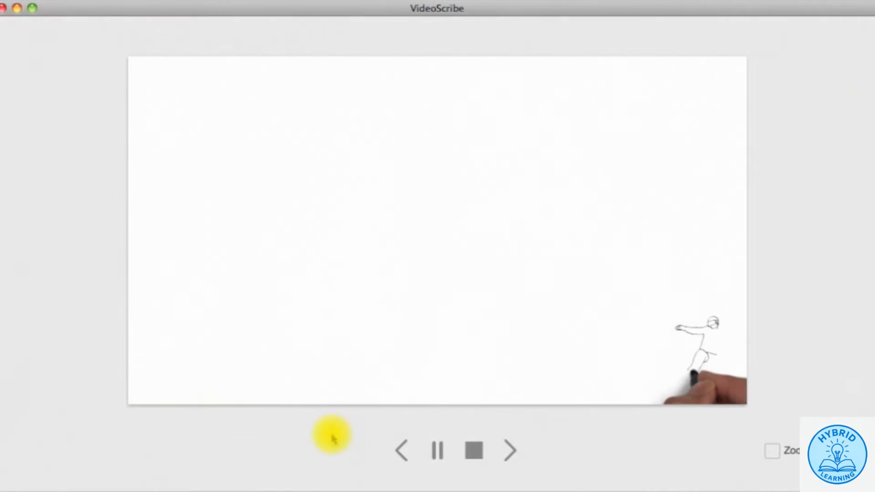
- Stop the snowboarder preview and close the player to return to editing
click(473, 451)
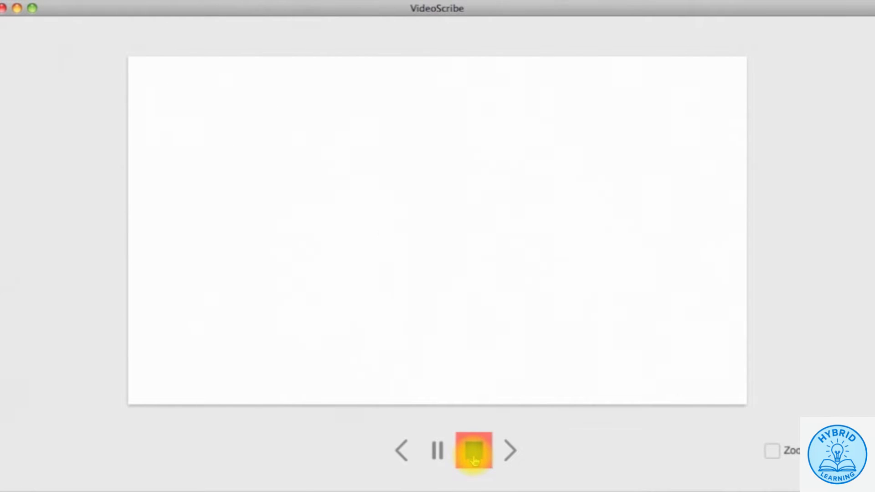
click(474, 458)
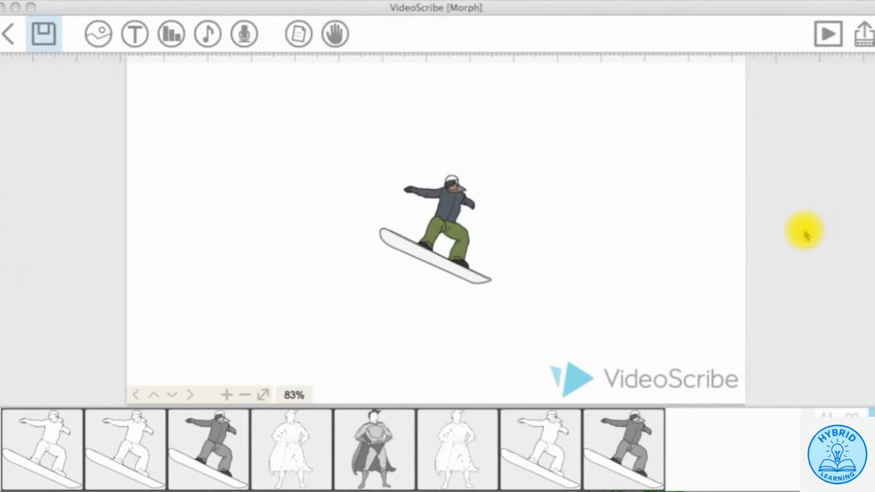
- Play the Morph example scribe, then select its first snowboarder element
click(828, 34)
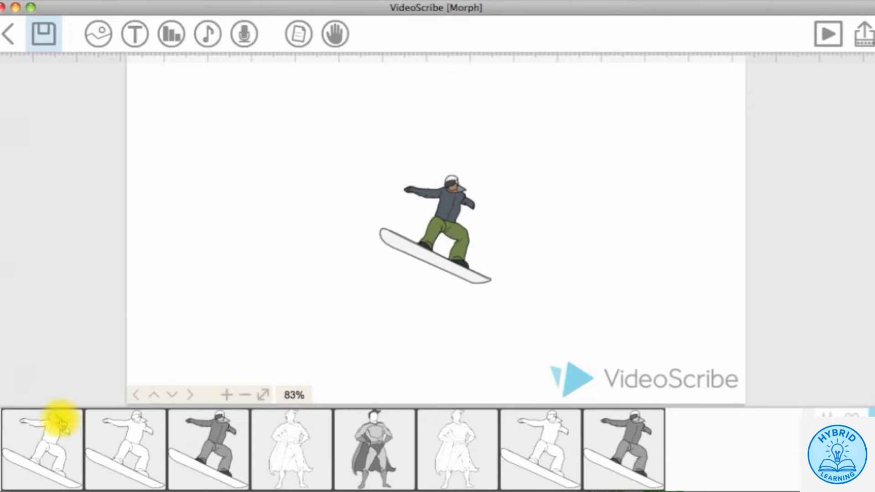
click(54, 437)
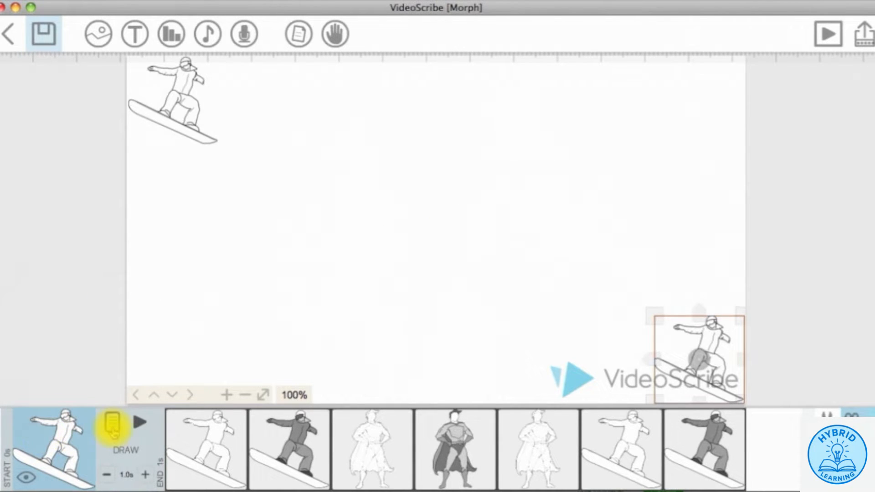
- Play the Morph preview from the first snowboarder element, then stop it
click(141, 422)
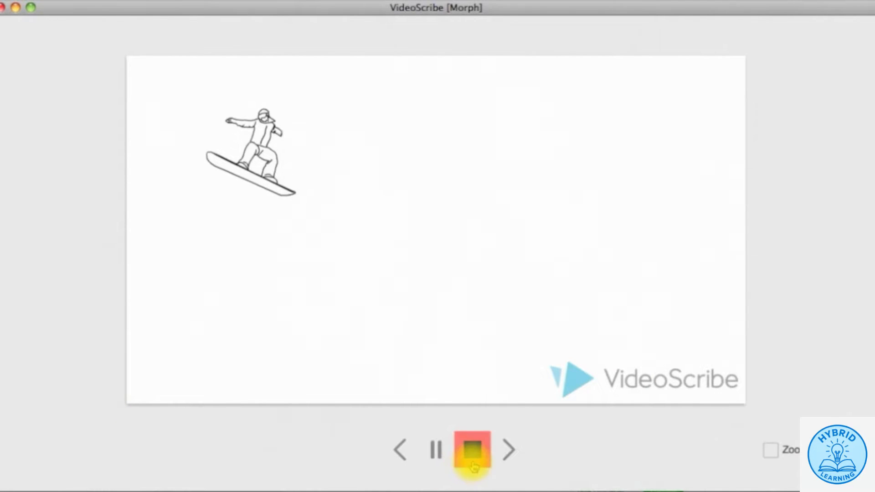
click(471, 455)
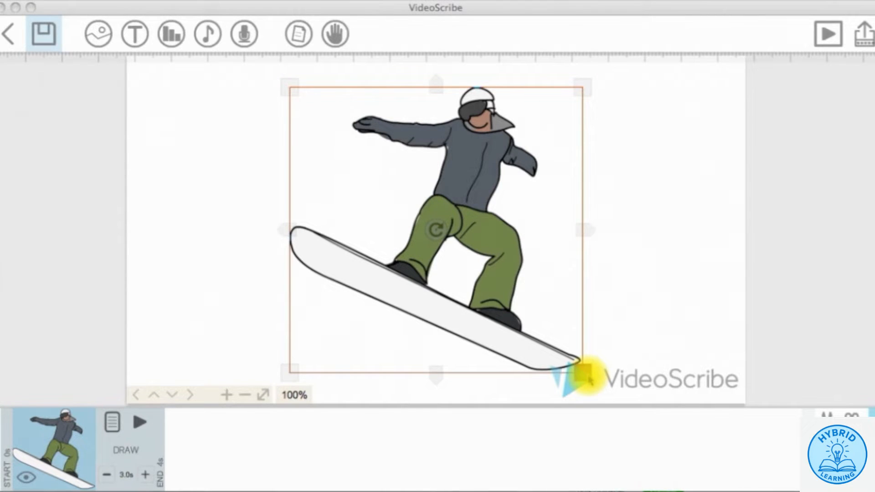
- Shrink the colour snowboarder and move it into the canvas's bottom-right corner
drag(588, 379, 718, 375)
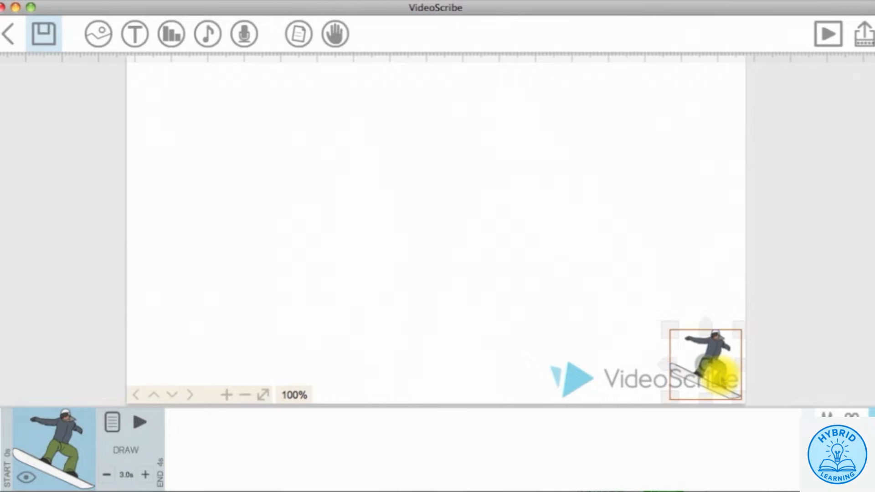
drag(669, 328, 650, 311)
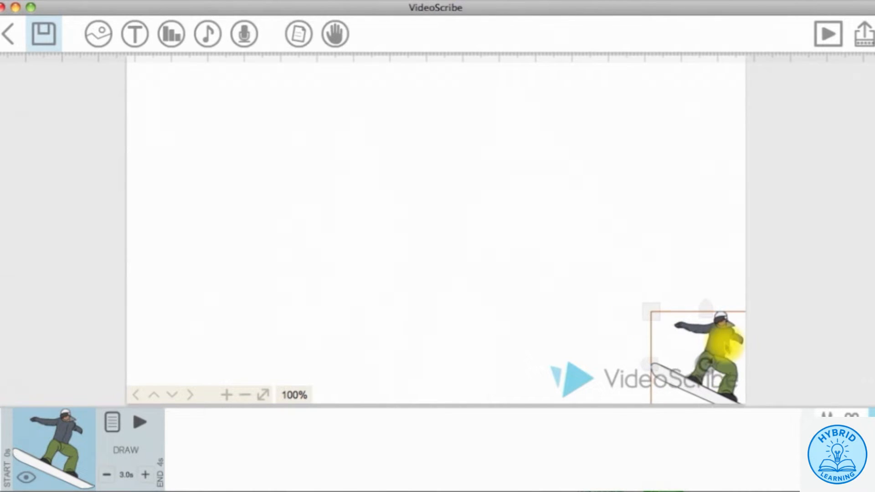
drag(726, 341, 704, 325)
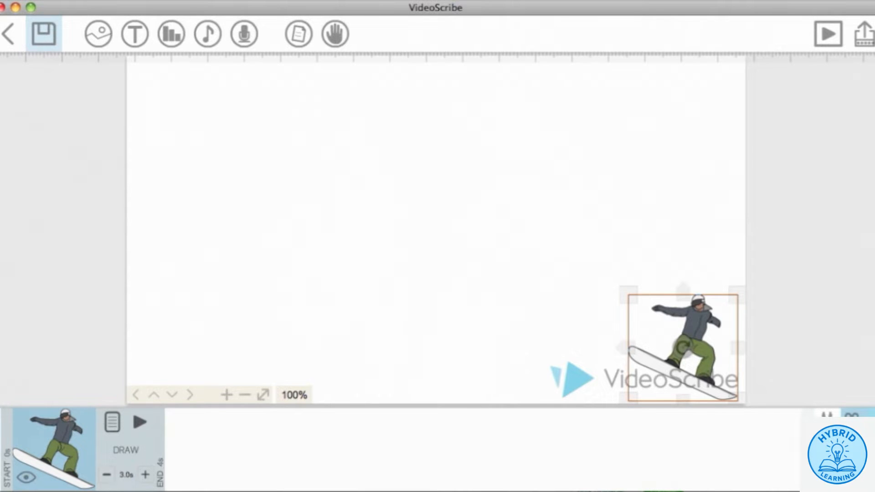
- Paste a copy of the snowboarder and move it to the canvas's top-left corner
key(super+v)
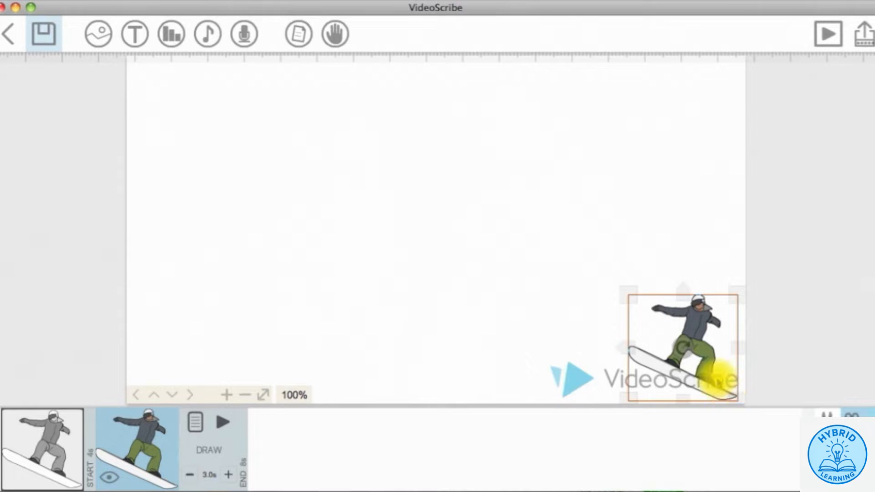
key(Left)
key(Up)
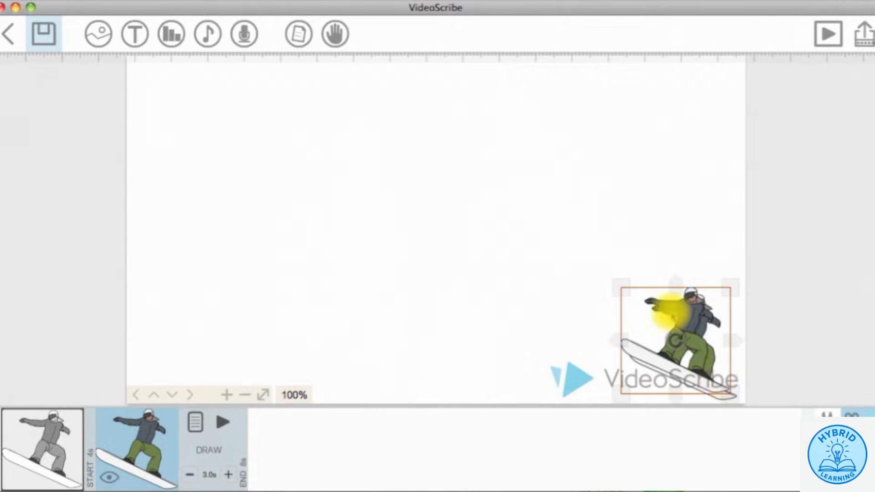
drag(669, 312, 190, 88)
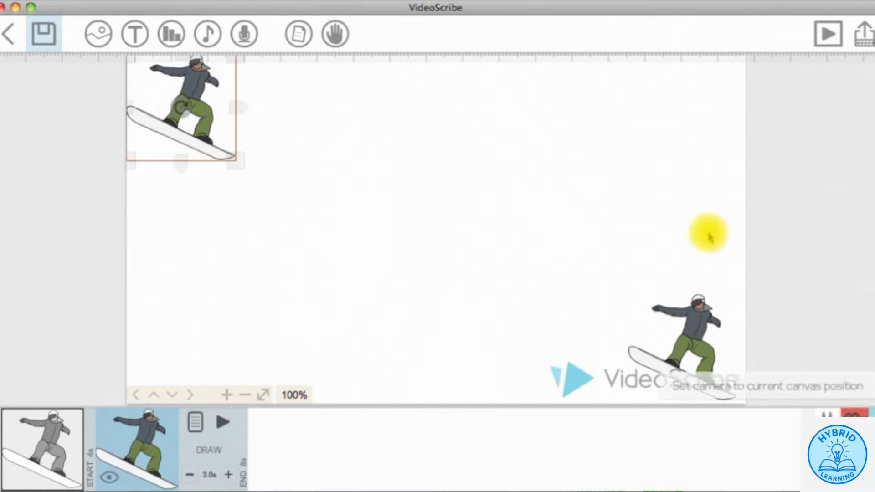
click(664, 199)
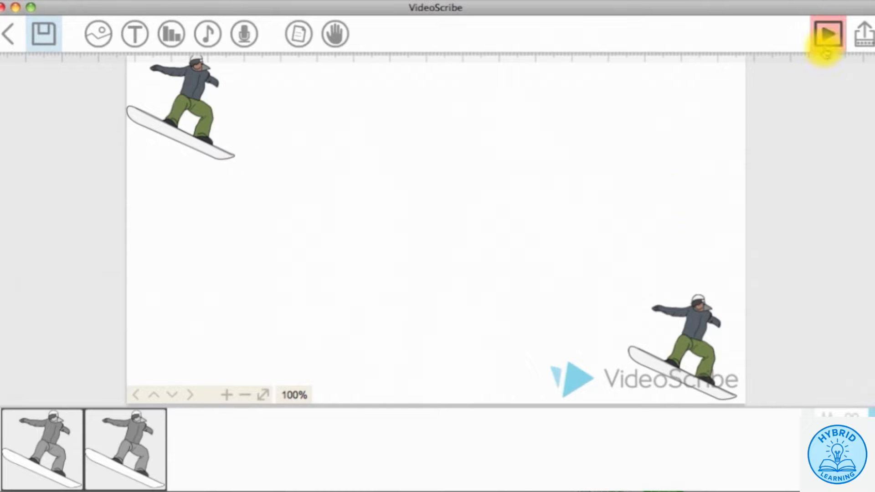
- Preview the two-snowboarder scribe with camera zoom off, then select the top-left copy
click(826, 36)
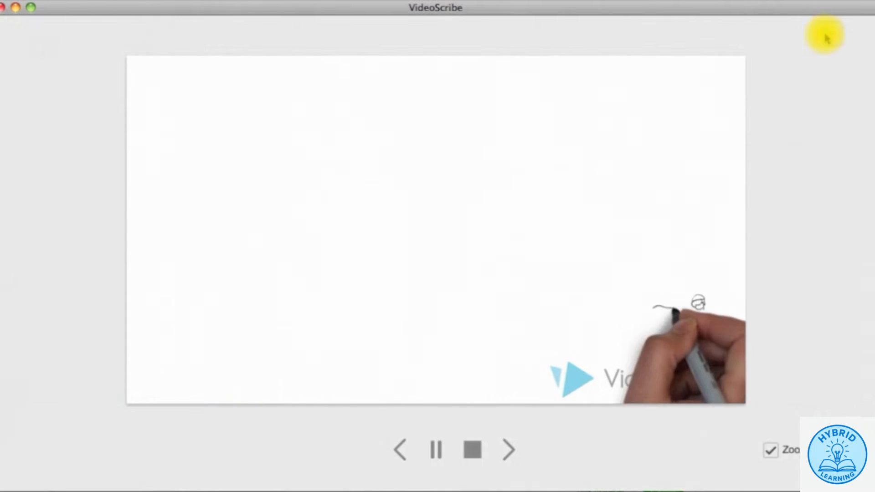
click(771, 451)
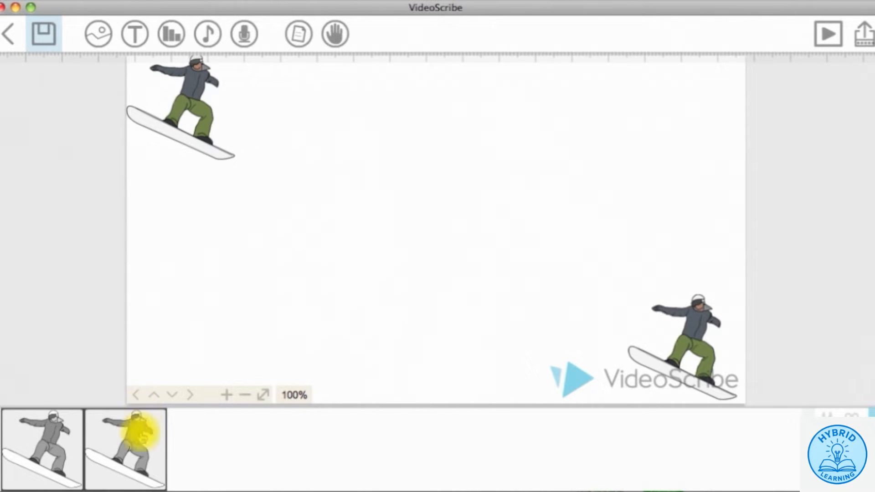
click(142, 436)
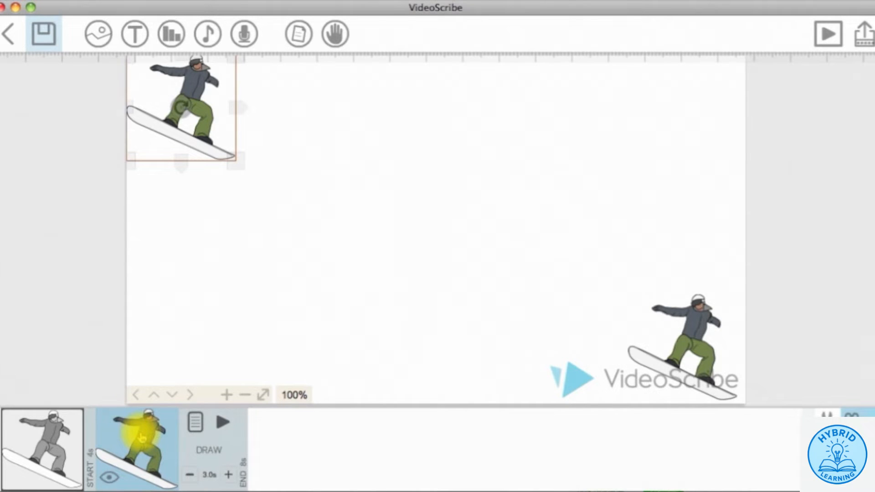
- Make the top-left copy morph from the first snowboarder with Clear item? ticked, then preview
click(195, 423)
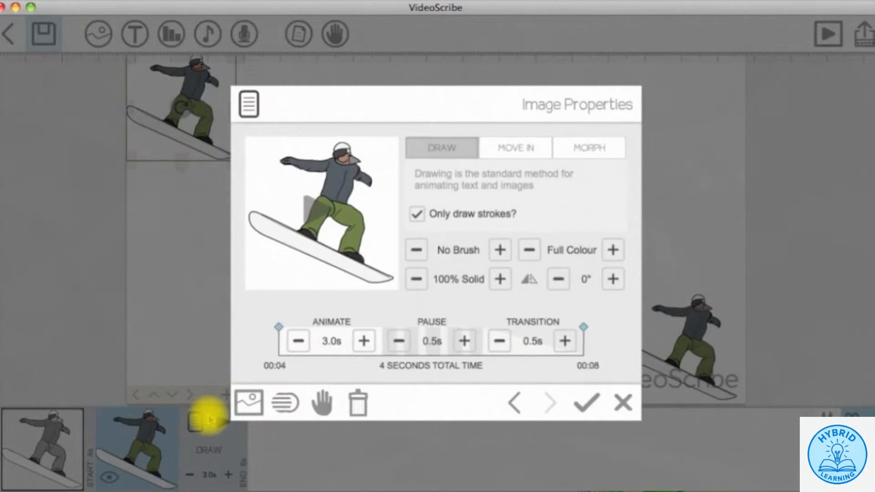
click(607, 156)
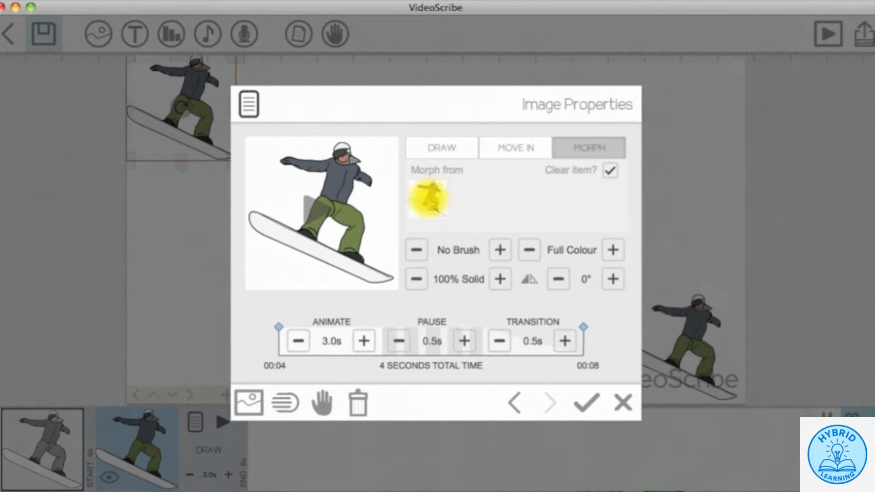
click(425, 202)
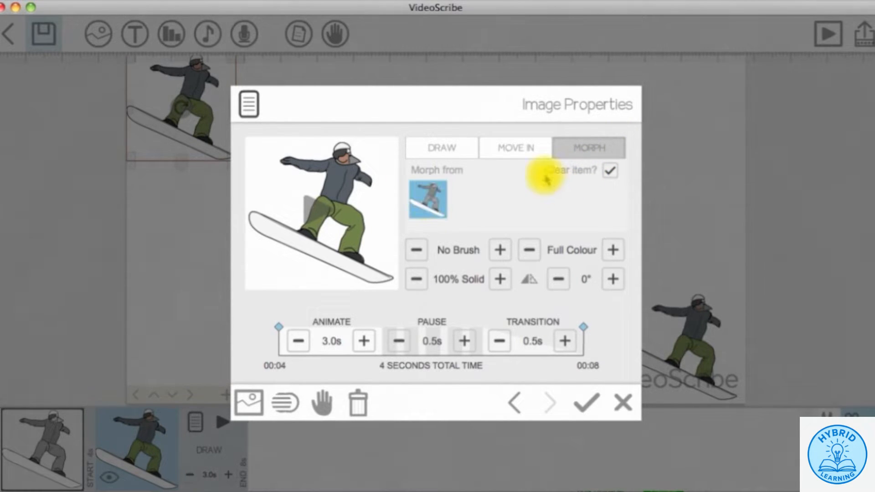
click(615, 175)
click(613, 176)
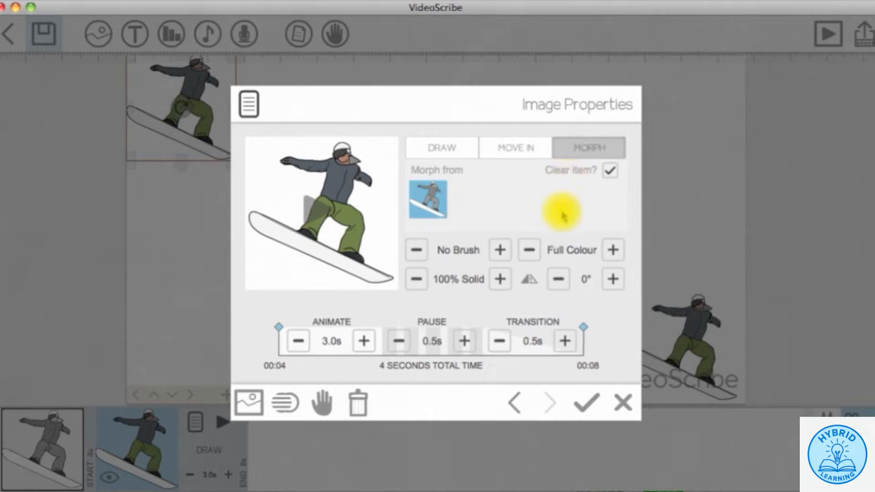
click(585, 401)
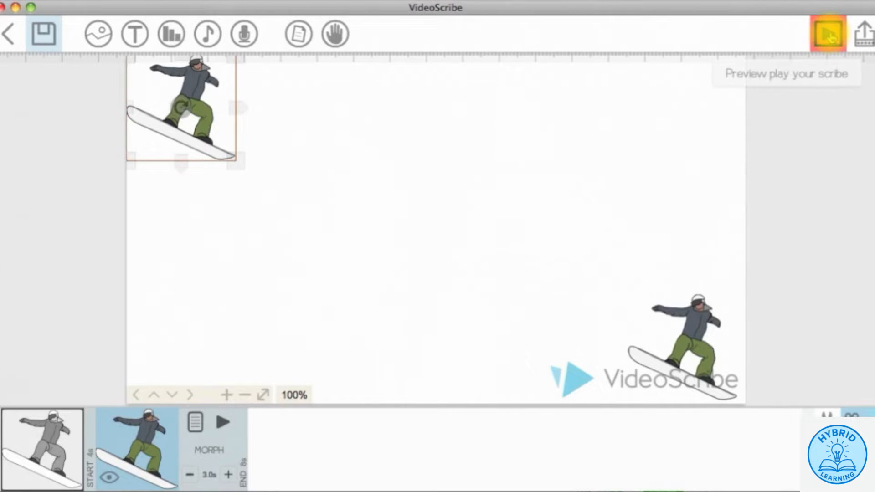
click(828, 35)
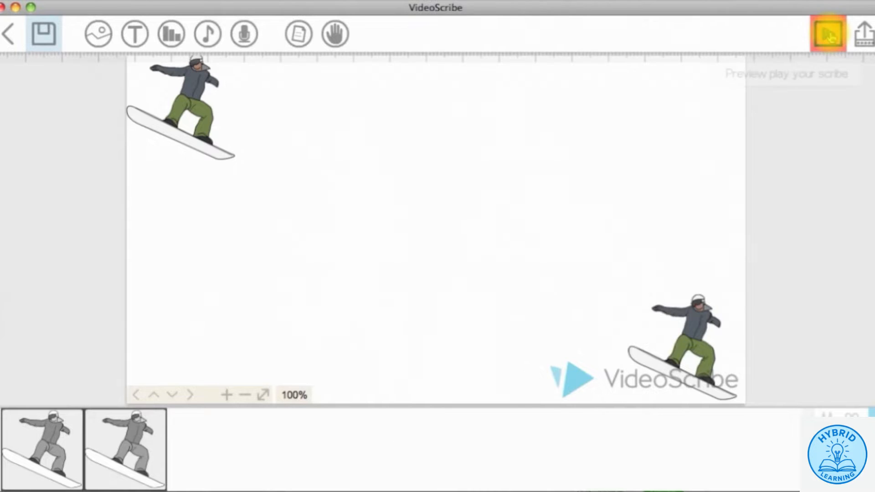
- Shorten the morphing snowboarder's animation to 1.0s
click(157, 449)
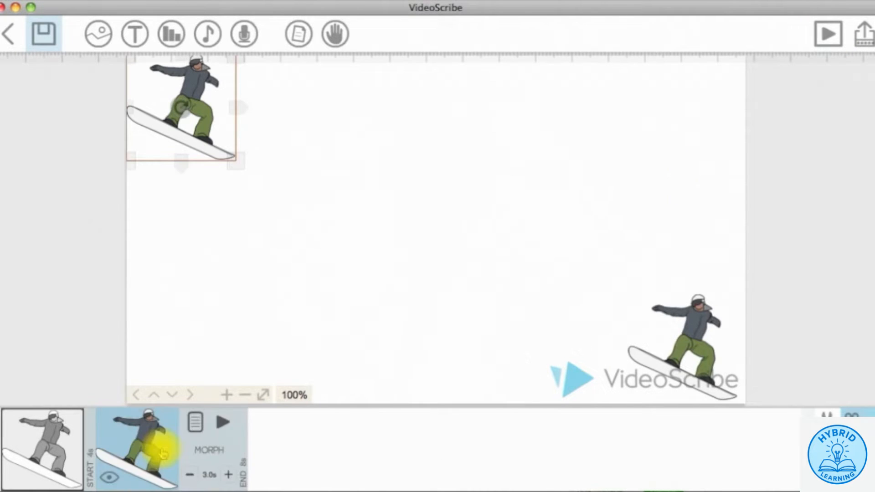
click(196, 421)
click(298, 346)
click(298, 346)
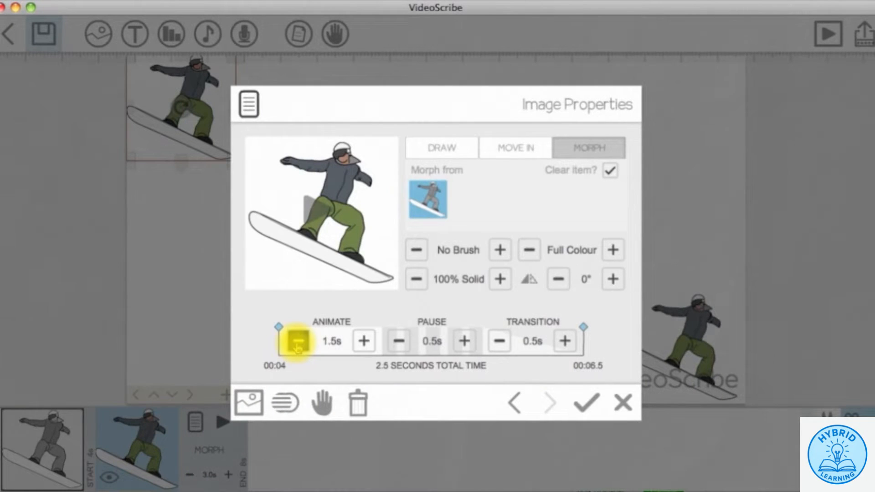
click(298, 346)
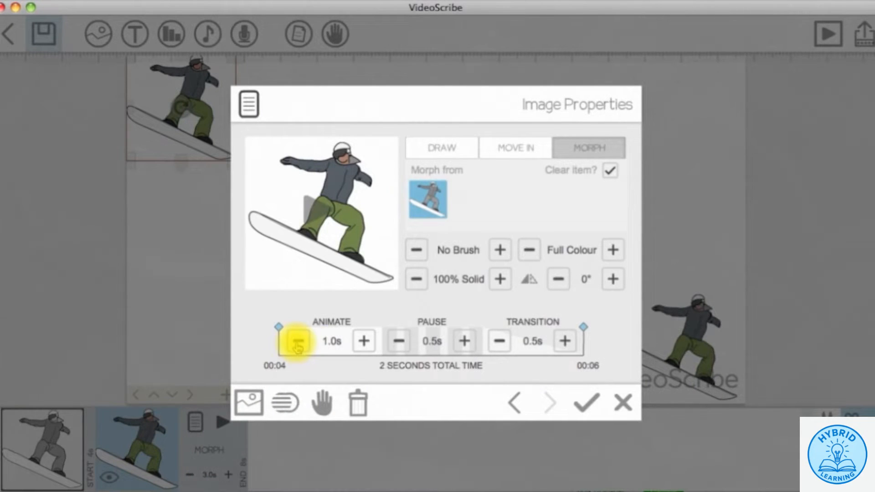
- Set the first snowboarder's pause and transition to 0.0s, then preview from the first element
click(515, 402)
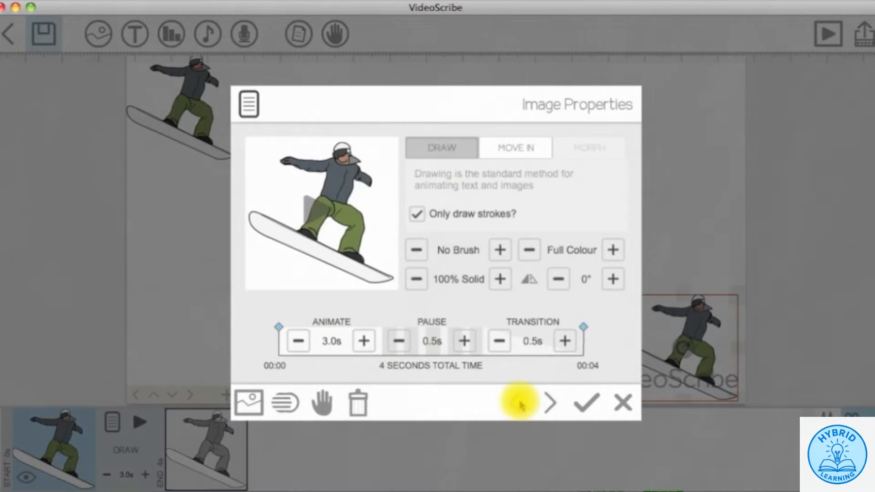
click(399, 341)
click(499, 341)
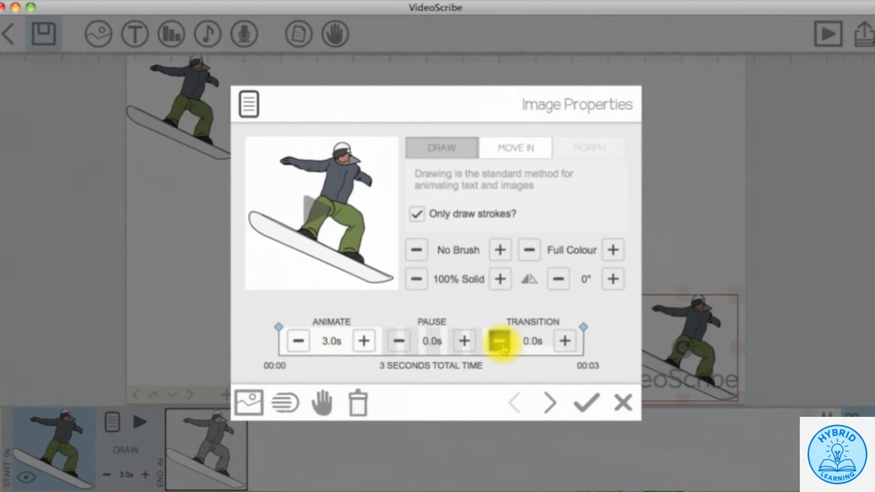
click(584, 402)
click(140, 423)
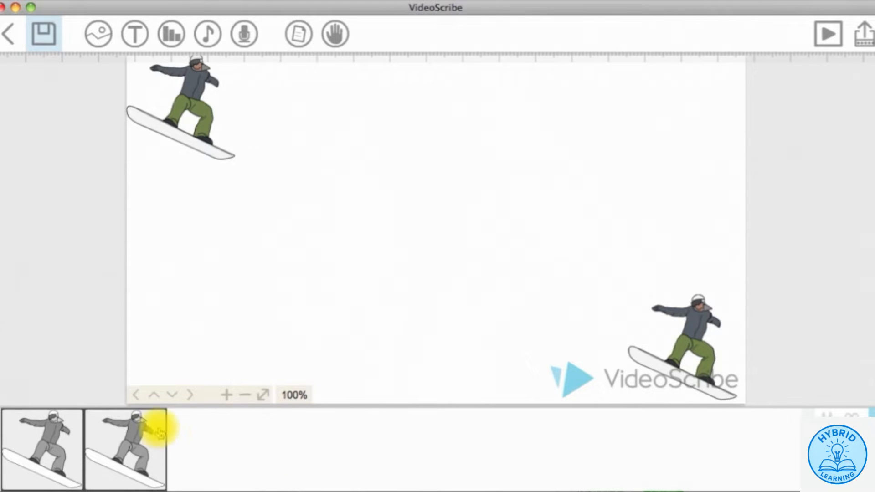
- Switch the bottom-right snowboarder from Full Colour to Outline drawing
click(48, 435)
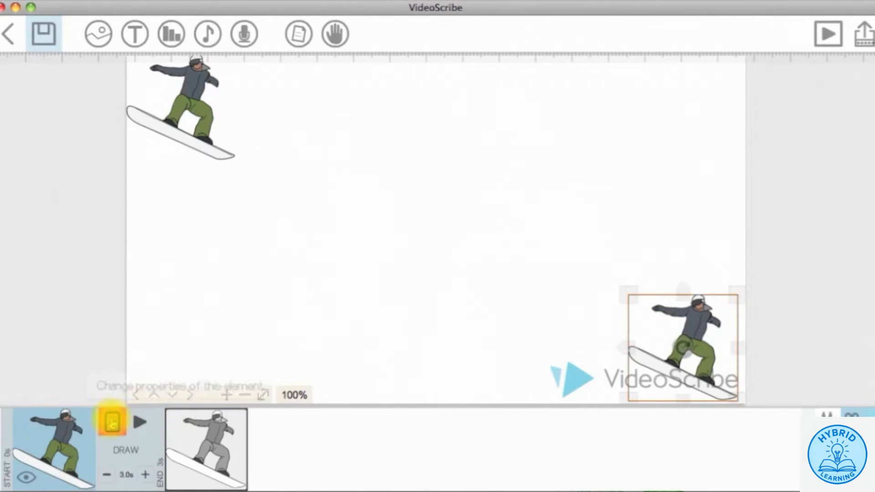
click(111, 422)
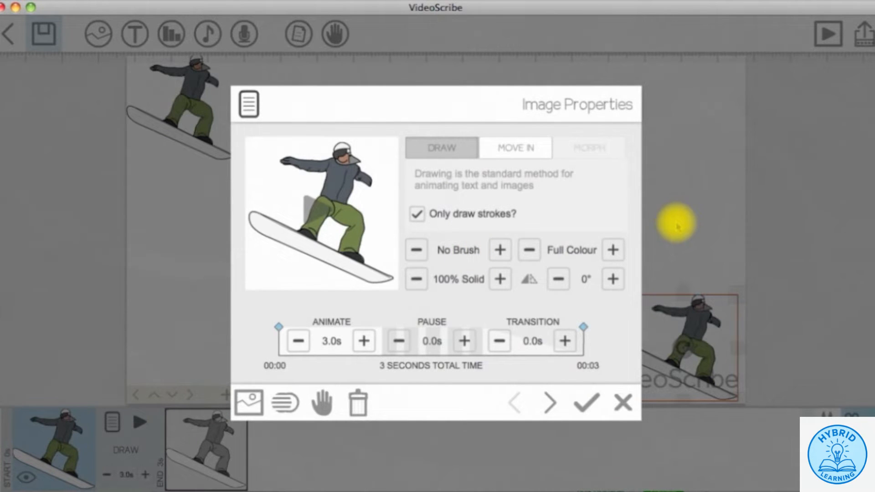
click(613, 251)
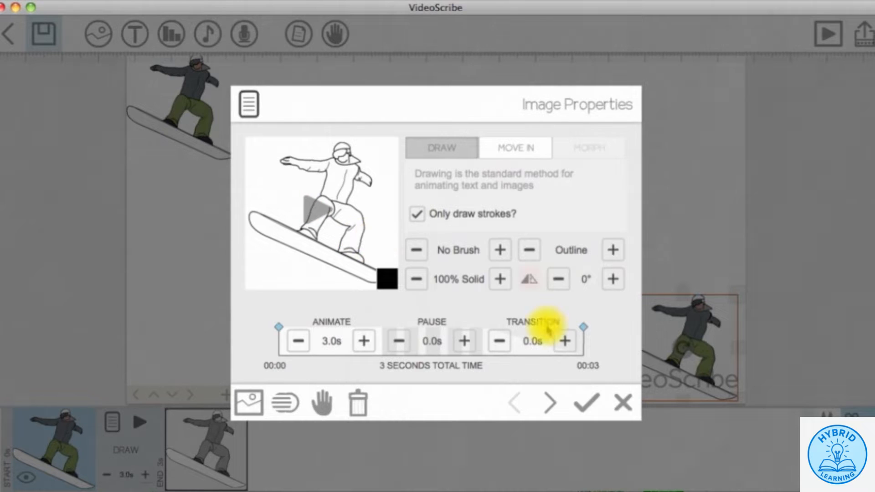
click(585, 403)
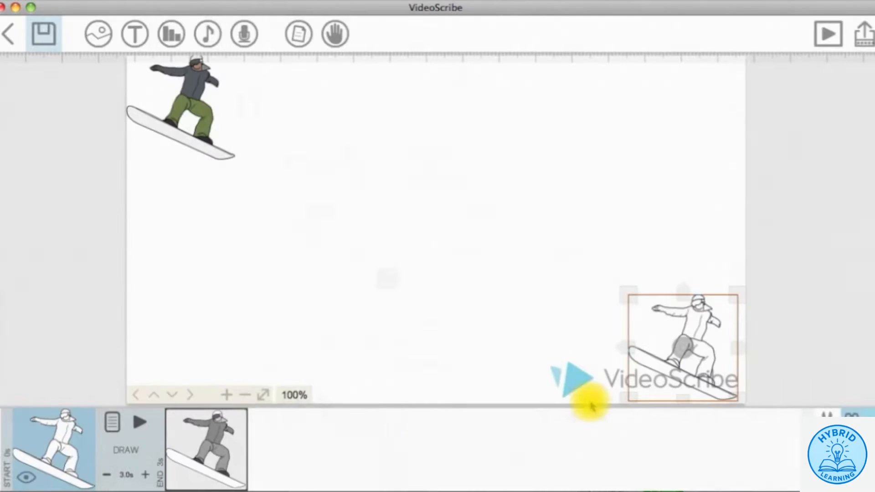
click(224, 435)
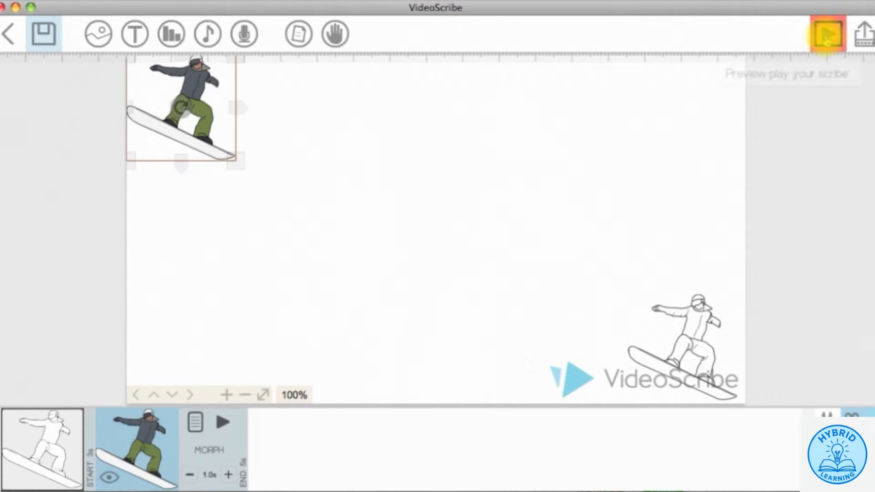
- Preview the whole scribe, then select the coloured snowboarder to show its morph settings
click(827, 33)
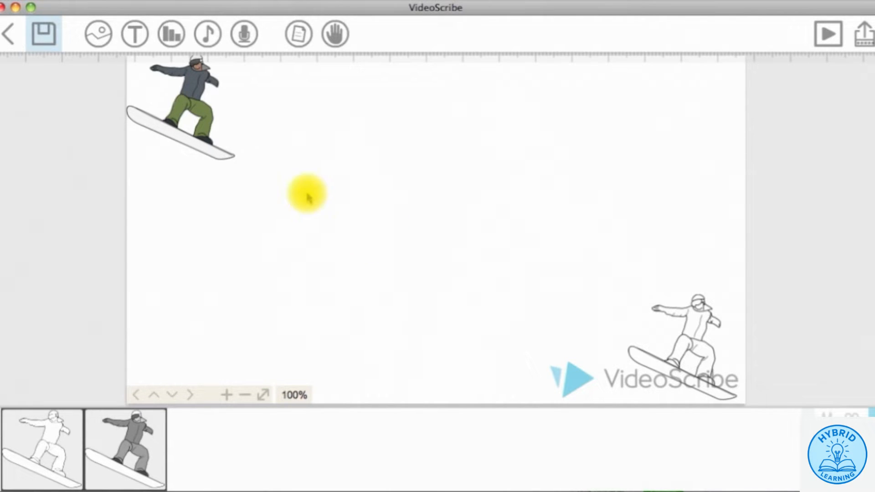
click(132, 432)
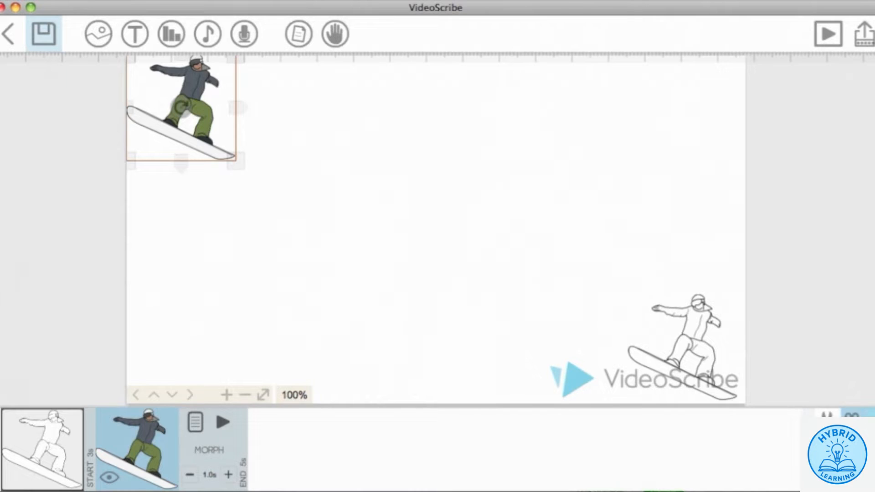
- Paste a copy of the coloured snowboarder and drag it over the bottom-right outline figure
click(851, 415)
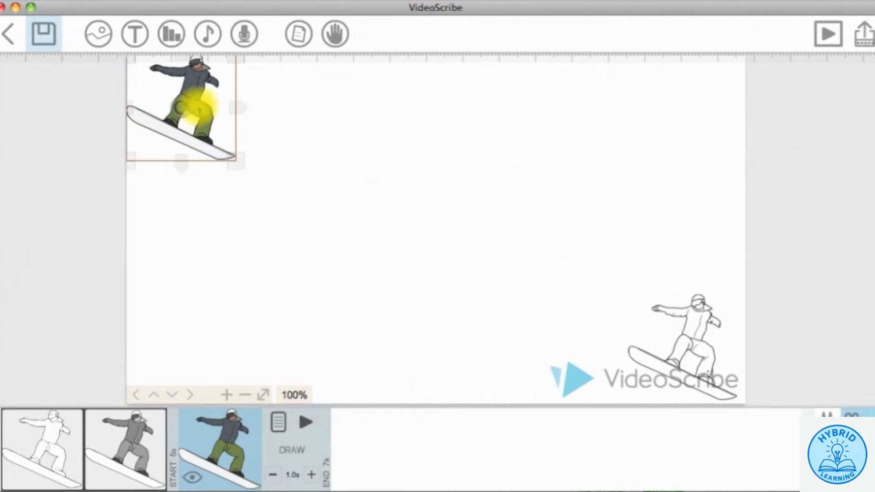
drag(190, 92, 698, 348)
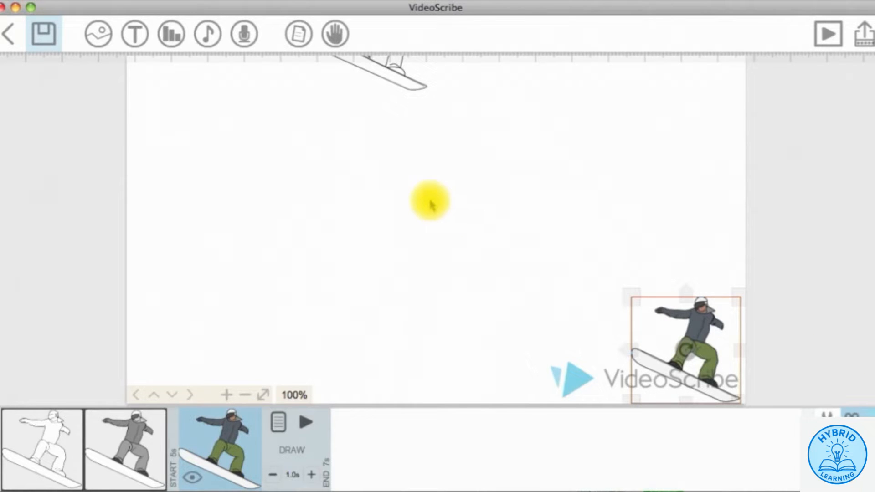
click(394, 198)
drag(338, 177, 657, 486)
- Switch the second snowboarder from Full Colour to Outline drawing
click(134, 426)
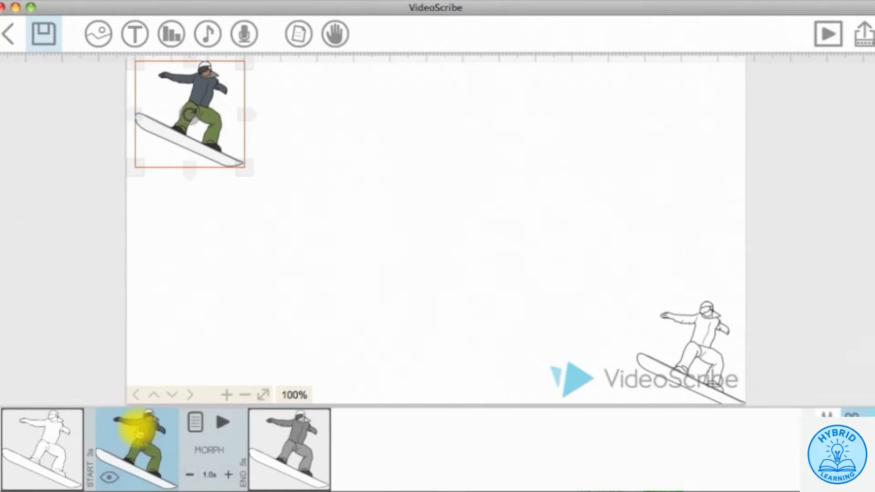
click(195, 422)
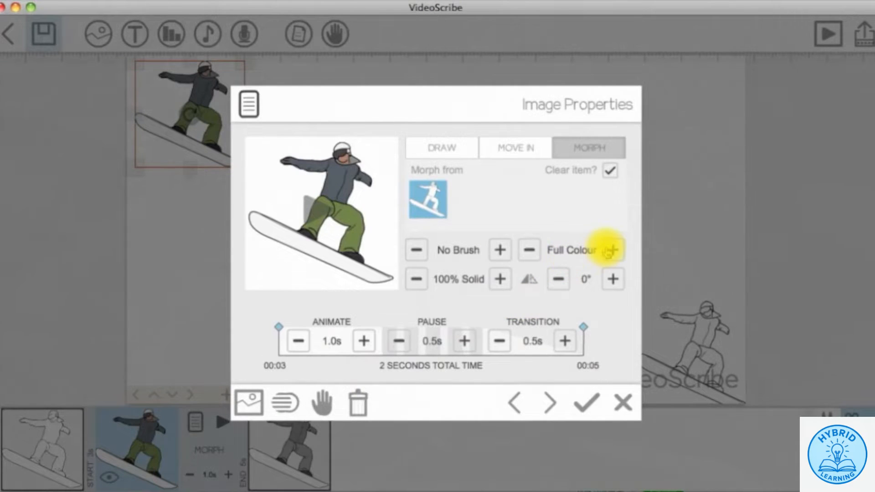
click(611, 249)
click(586, 403)
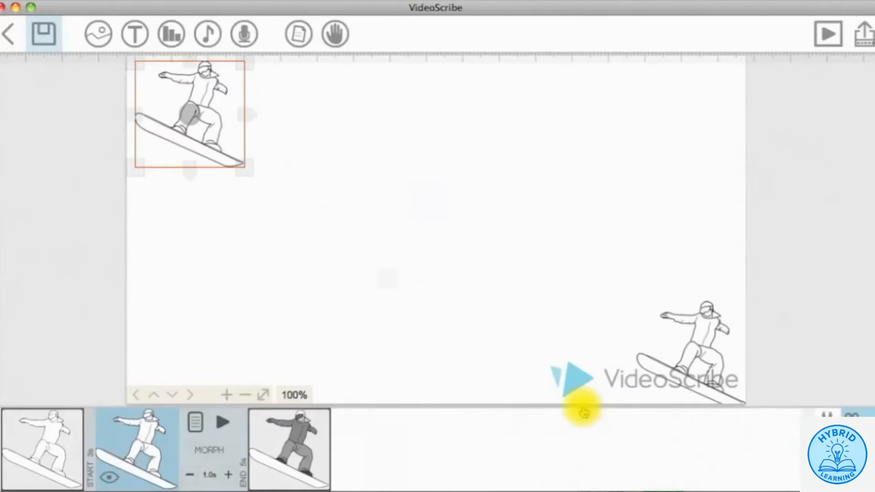
- Make the third snowboarder morph from the coloured snowboarder, then preview the whole scribe
click(315, 420)
click(278, 422)
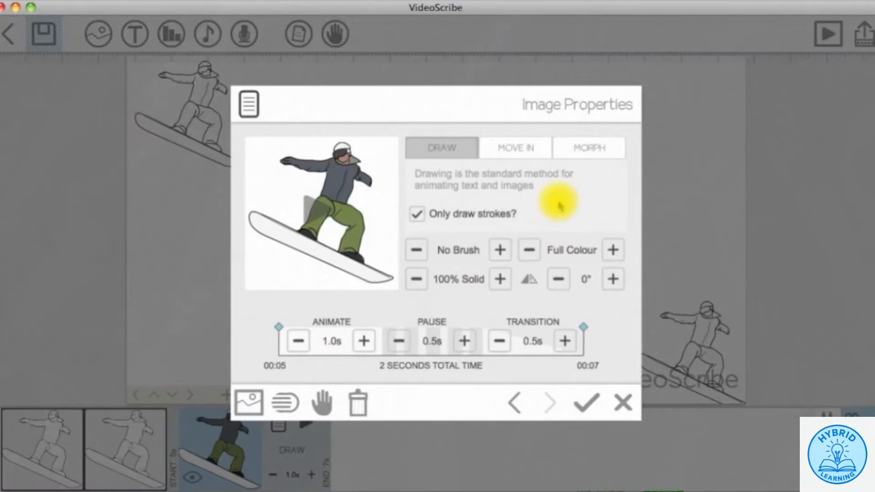
click(587, 147)
click(470, 199)
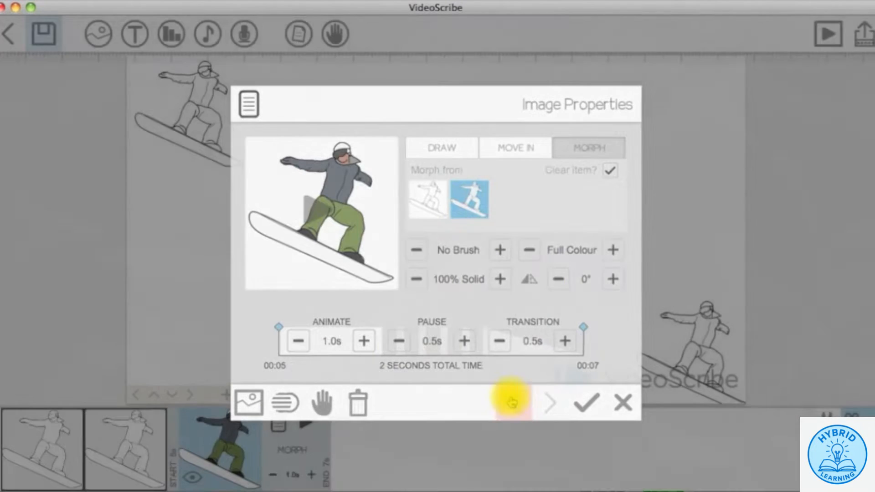
click(511, 400)
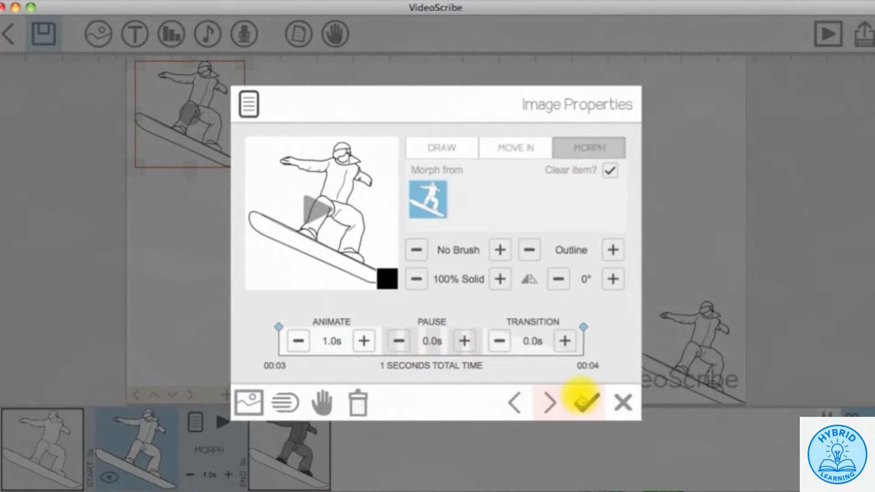
click(586, 402)
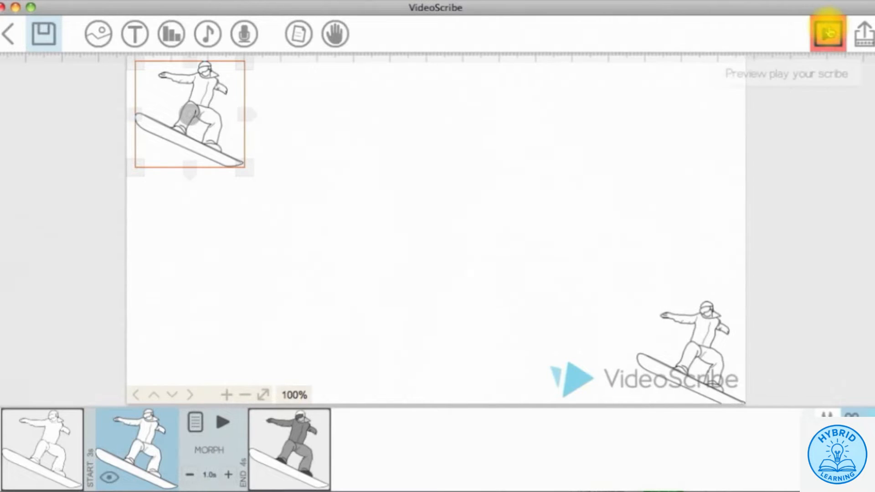
click(827, 32)
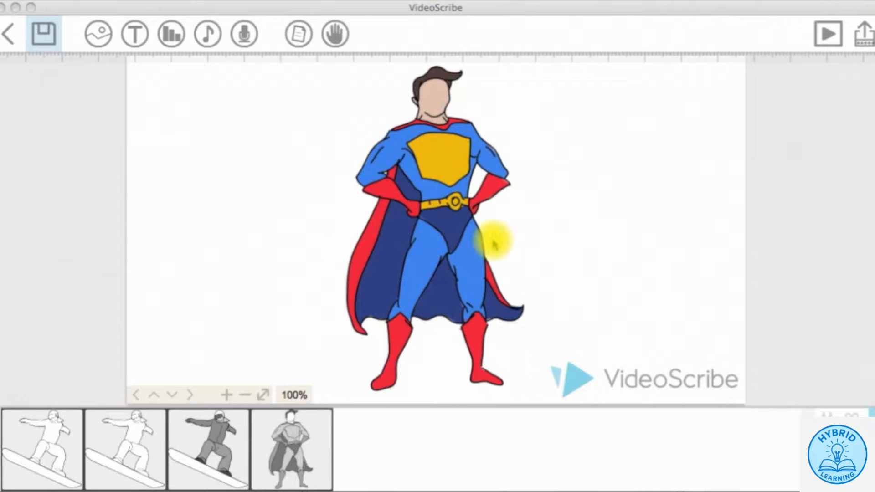
- Duplicate the superhero, shrink the copy to nothing, and move it earlier in the timeline
click(449, 204)
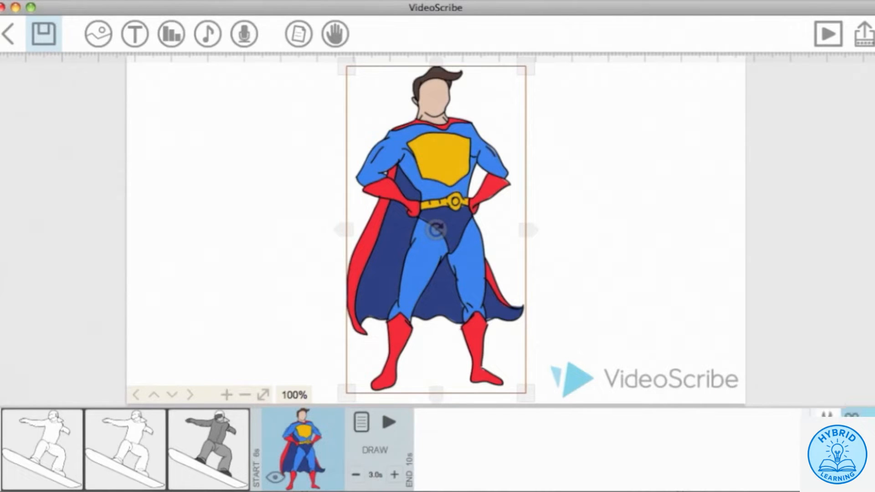
key(super+v)
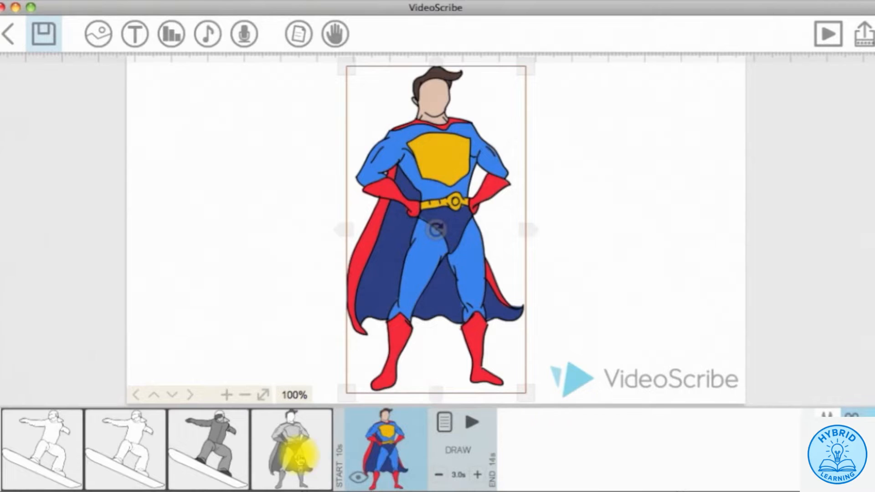
click(282, 446)
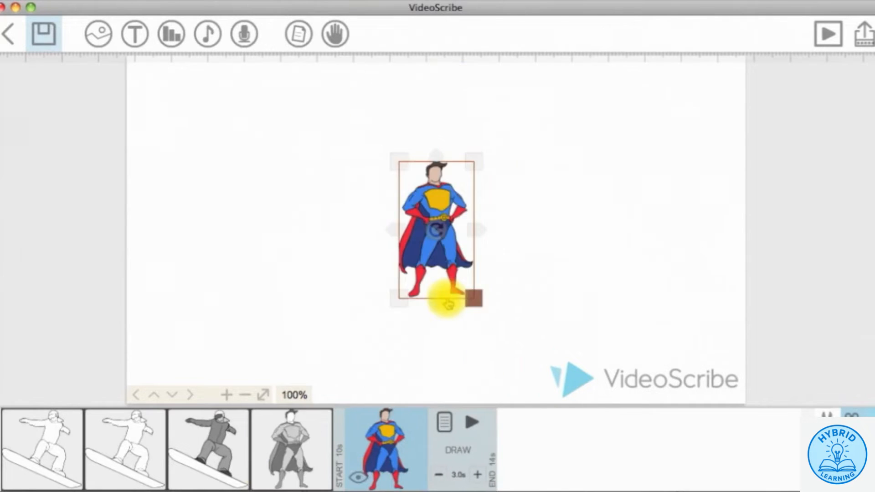
drag(449, 305, 436, 233)
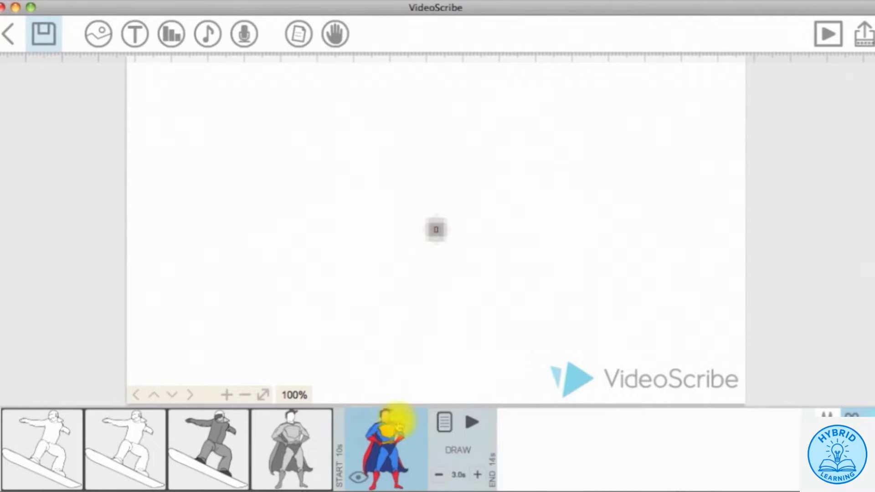
drag(400, 426, 291, 433)
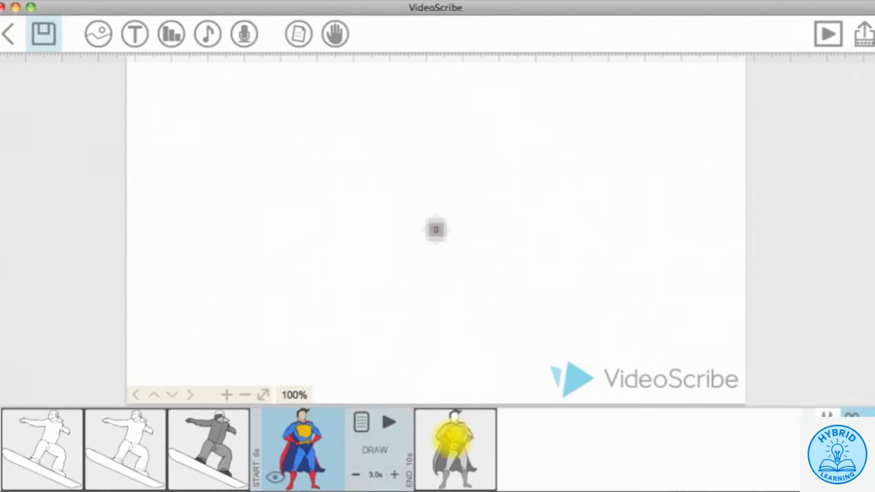
- Shorten the fifth superhero's morph animation to 1.0s
click(453, 432)
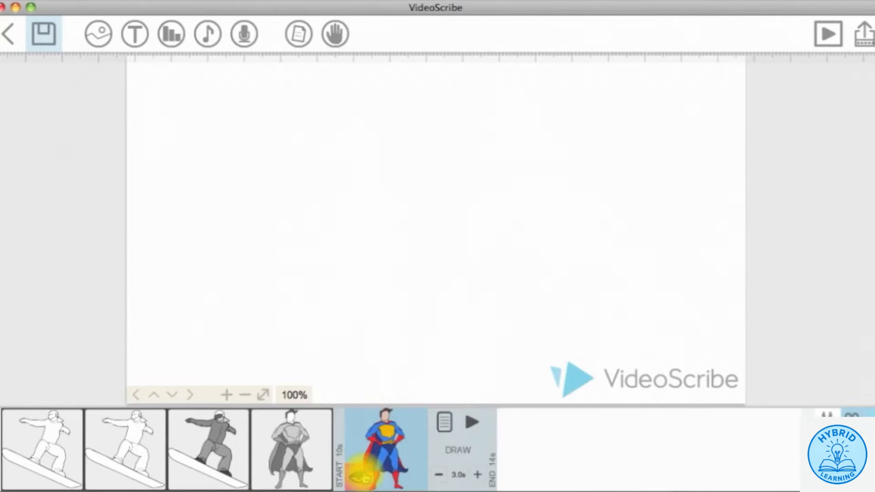
click(444, 422)
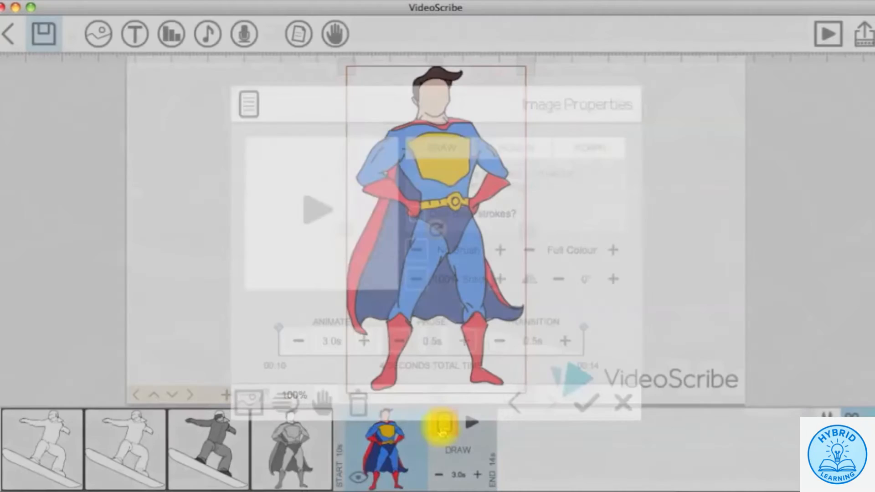
click(596, 159)
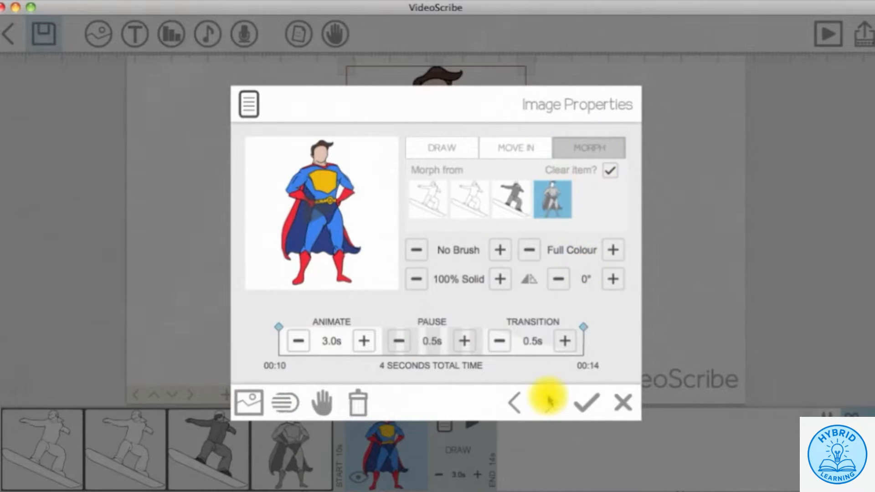
click(300, 341)
click(299, 341)
- Set the shrunken copy's animate, pause and transition to 0.0s, then preview from the superhero
click(514, 402)
click(299, 341)
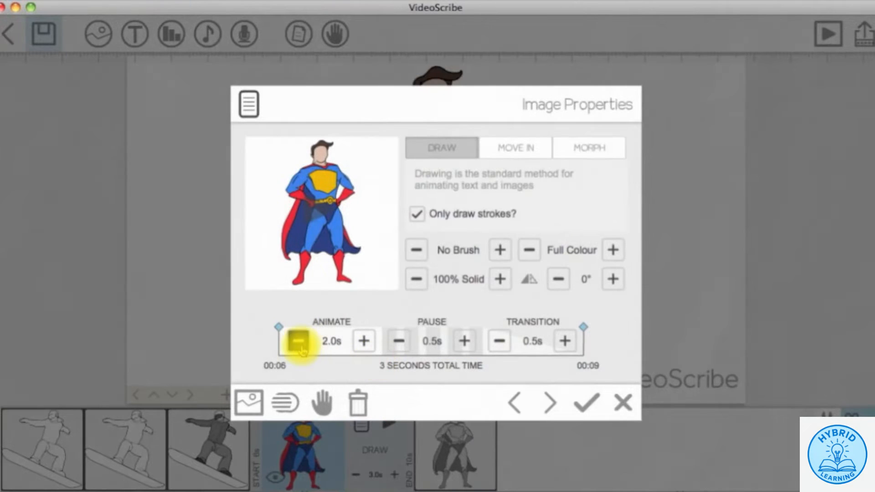
click(299, 341)
click(399, 341)
click(499, 341)
click(586, 403)
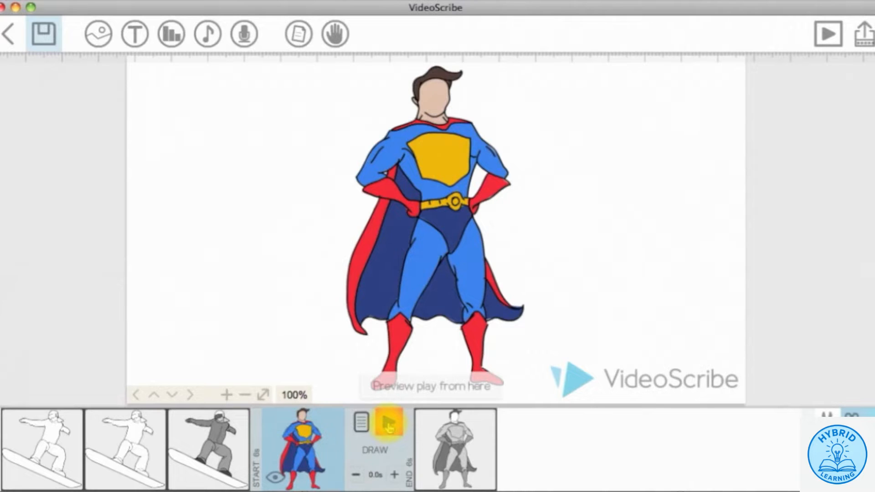
click(388, 423)
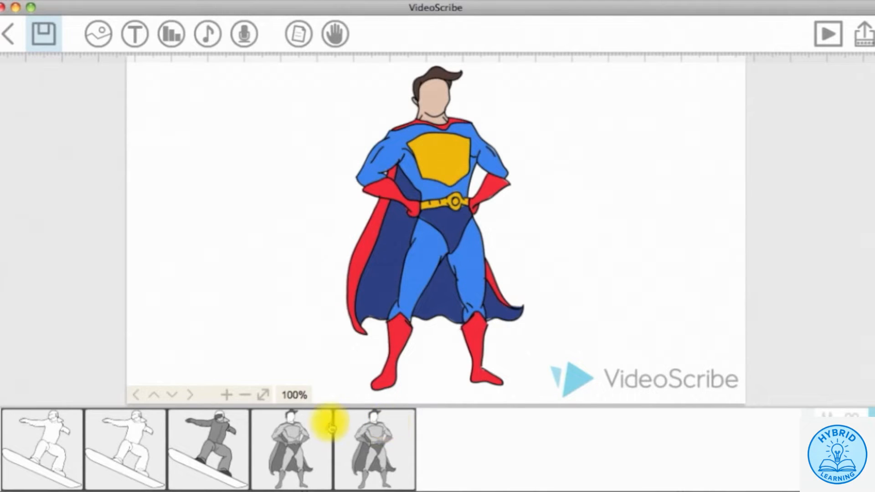
- Paste another superhero copy and move it to the end of the sequence
click(304, 427)
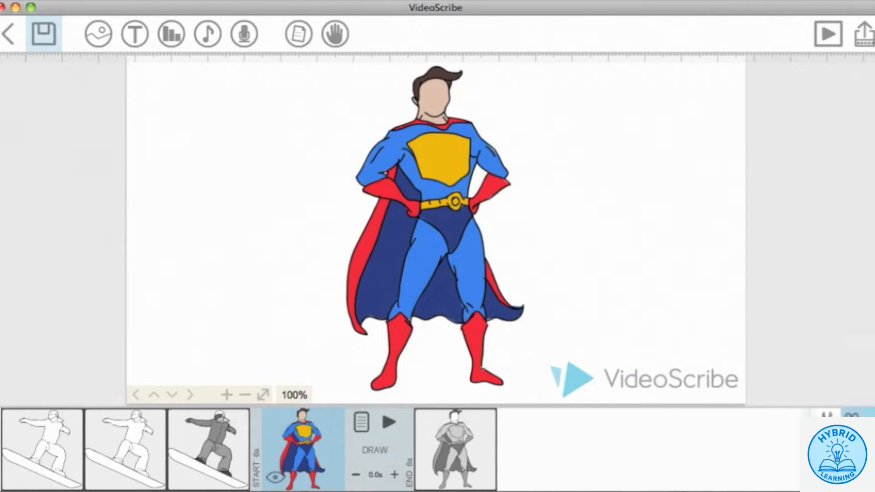
key(super+v)
mouse_move(376, 439)
mouse_down()
mouse_move(478, 450)
mouse_move(467, 449)
mouse_up()
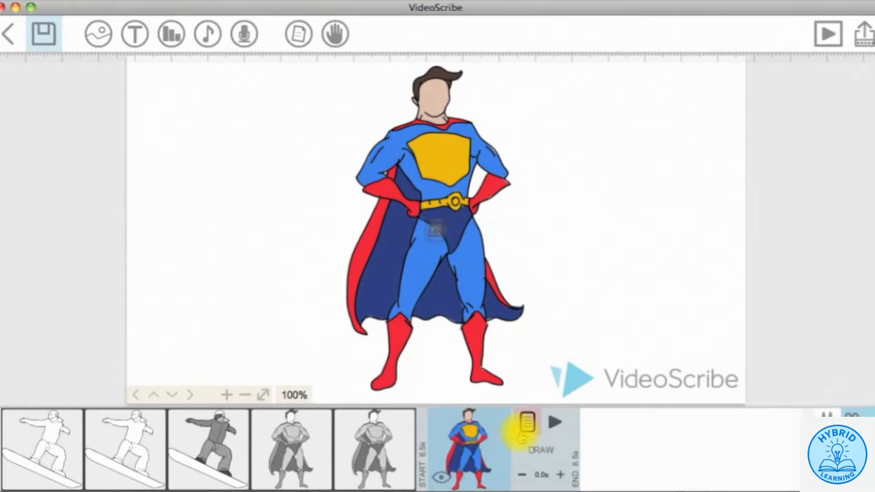
- Make the last superhero morph from the fifth item in 1.0s with a 1.0s pause
click(526, 425)
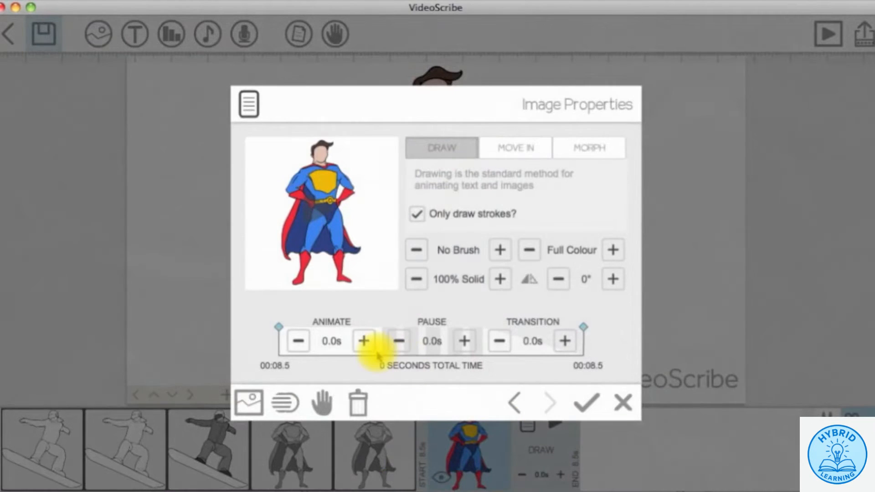
click(363, 339)
click(363, 339)
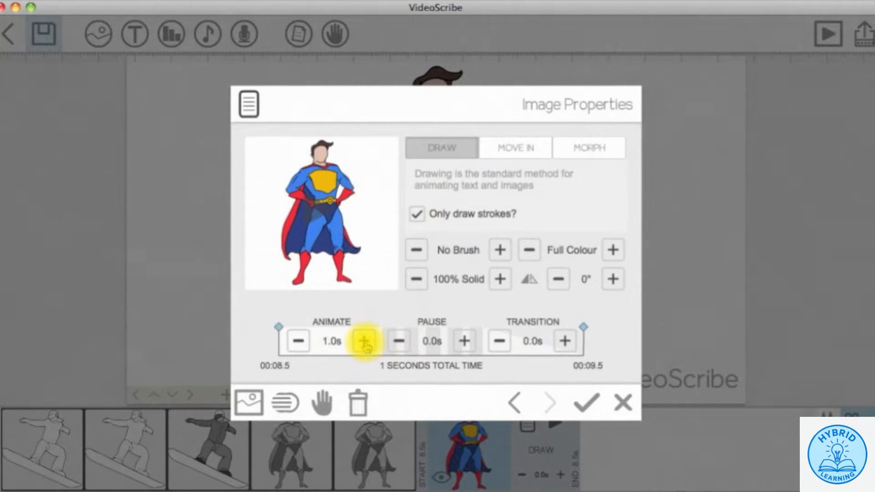
click(587, 147)
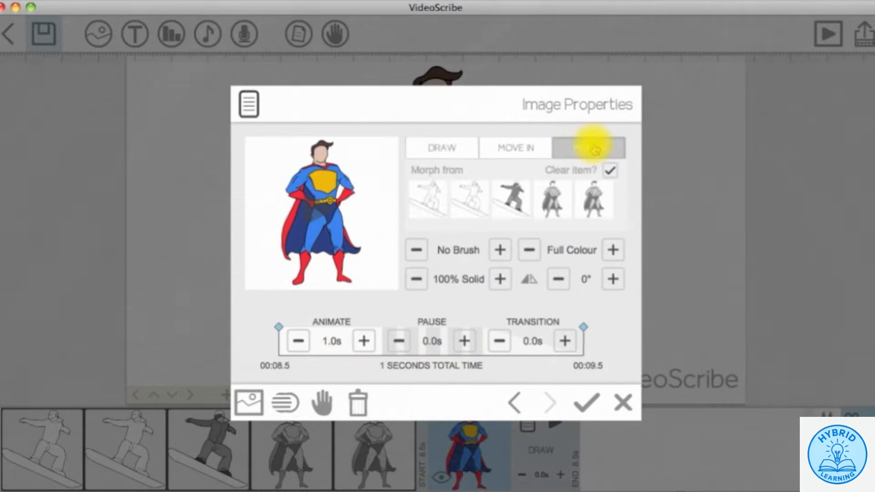
click(593, 196)
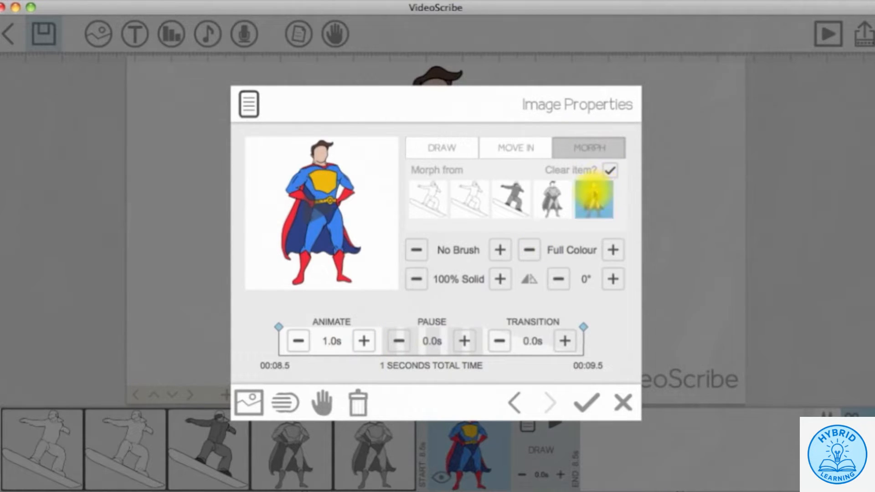
click(586, 403)
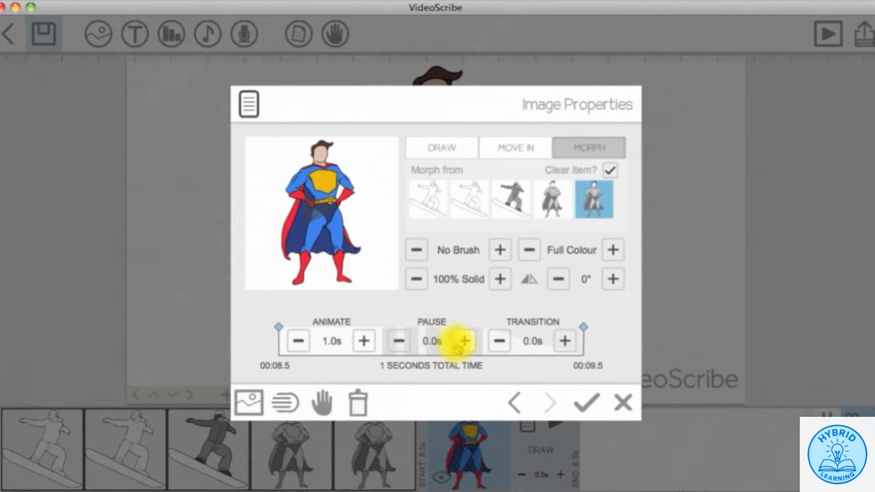
click(461, 343)
- Set the previous superhero copy's pause and transition to 0.0s
click(513, 402)
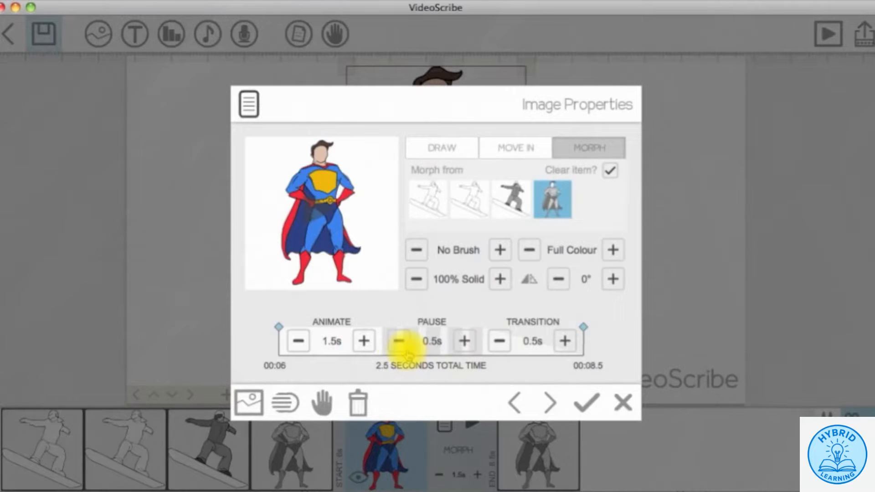
click(399, 341)
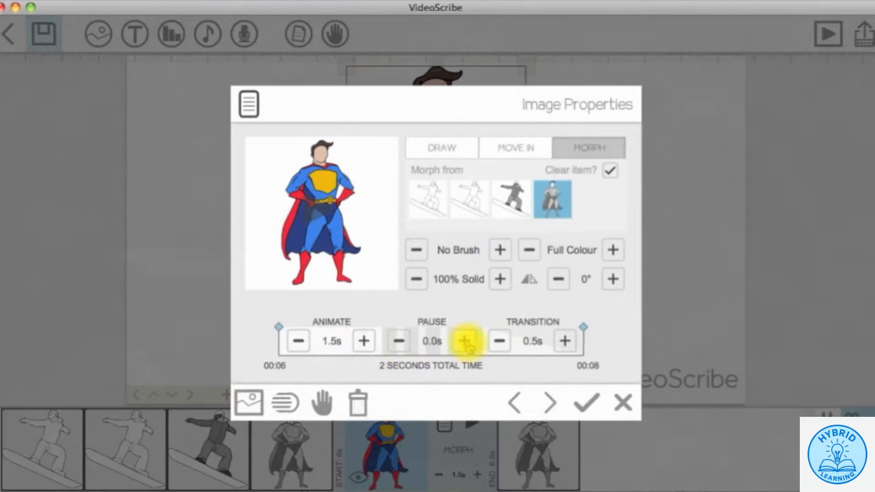
click(498, 342)
click(585, 403)
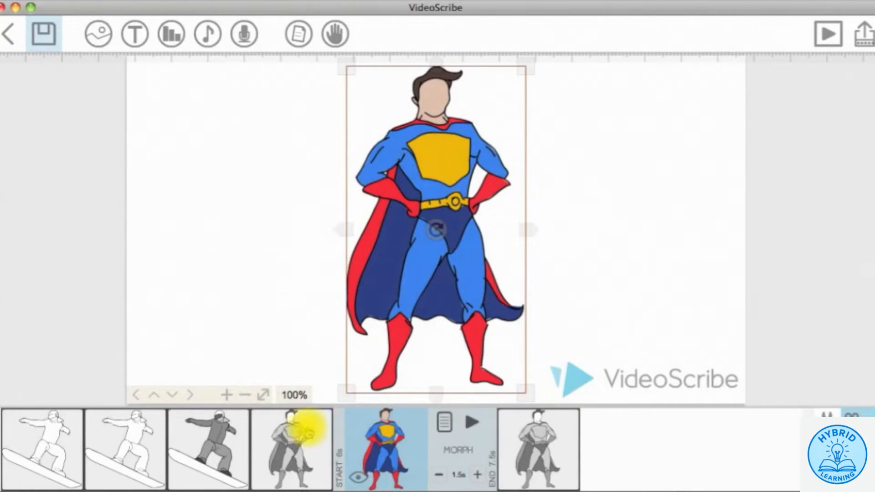
click(306, 432)
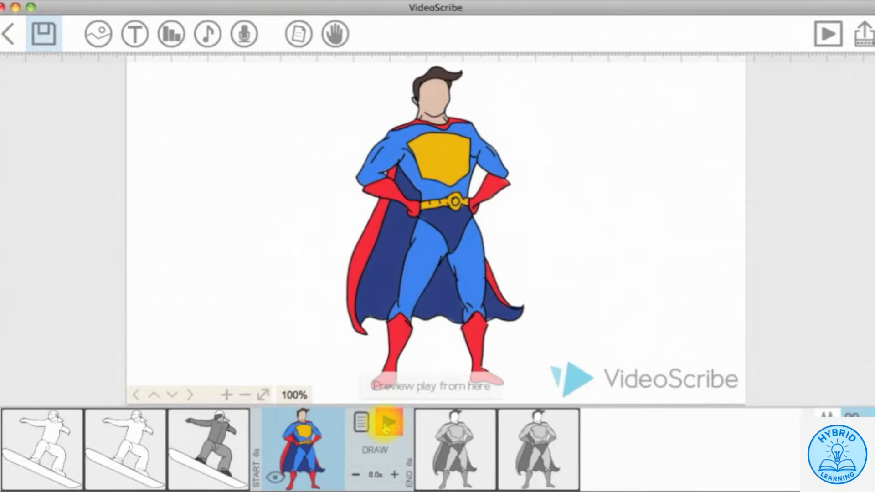
- Preview from the superhero, then paste a copy of the coloured snowboarder
click(387, 424)
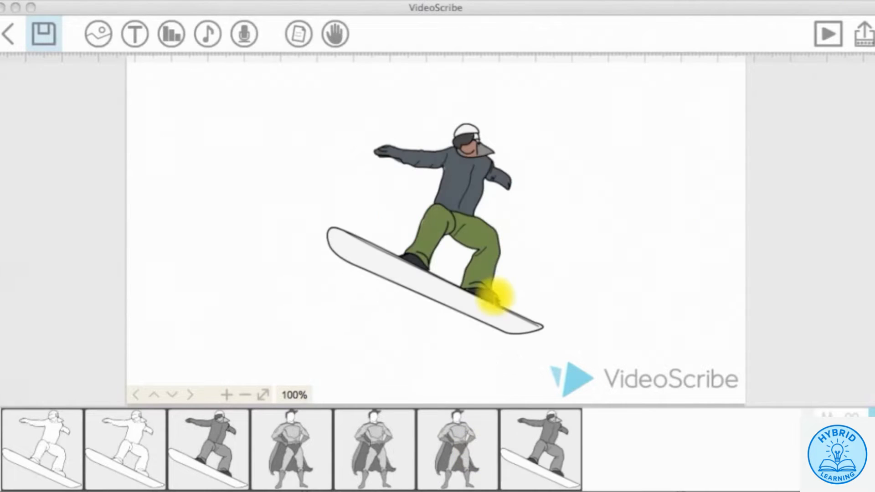
click(445, 176)
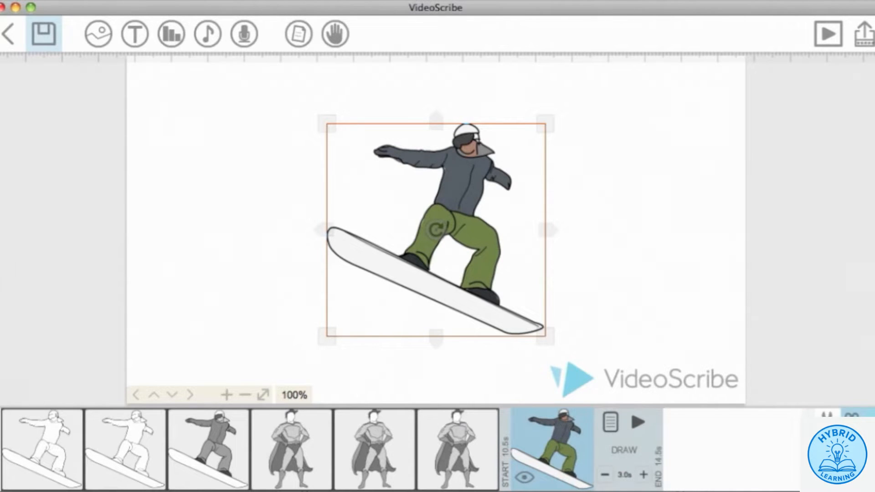
key(super+v)
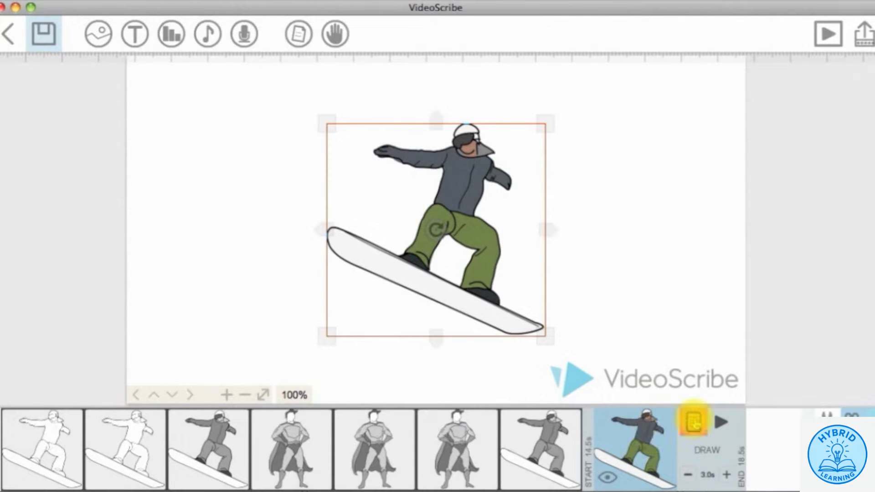
- Give the snowboarder copy a 360° rotation and make it morph from the earlier snowboarder
click(693, 422)
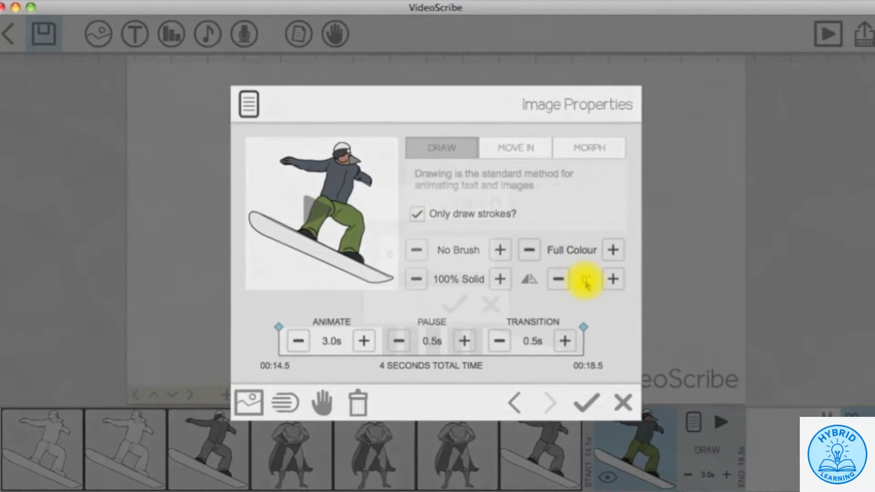
click(586, 280)
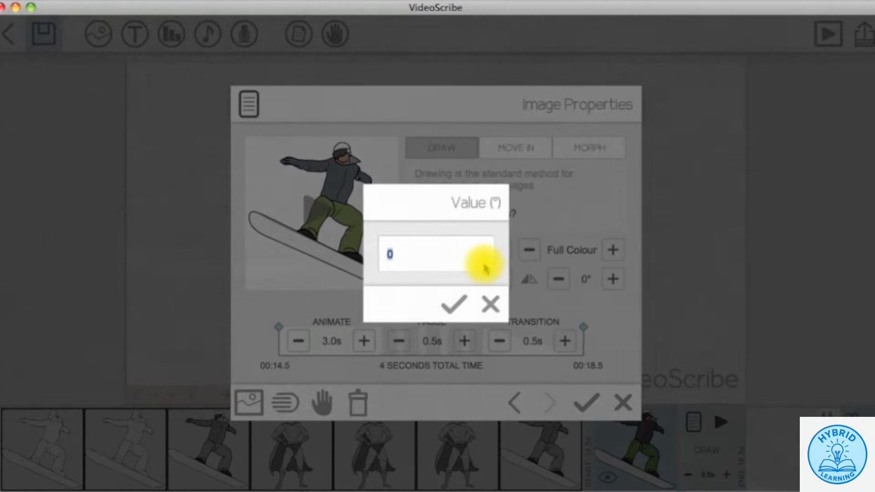
text(360)
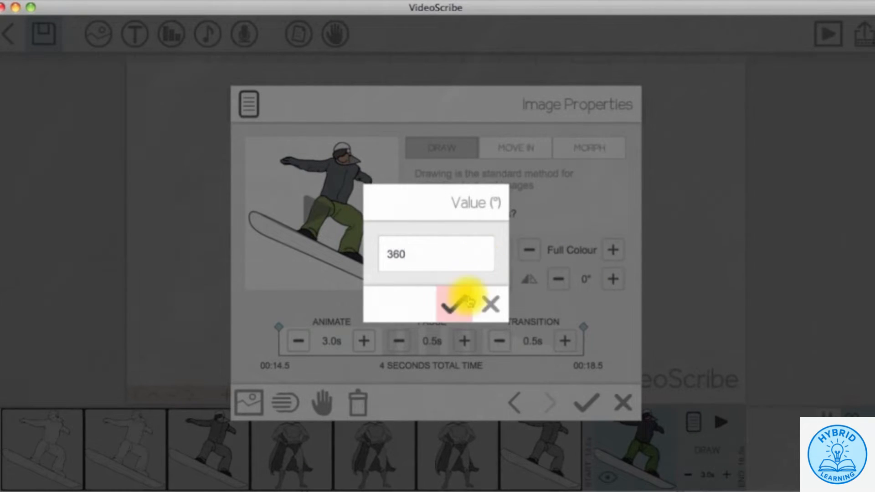
click(454, 300)
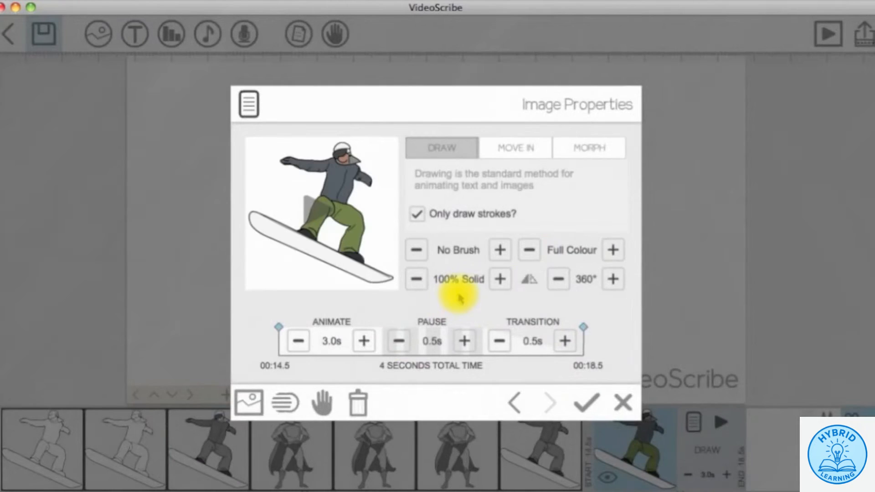
click(582, 155)
click(513, 224)
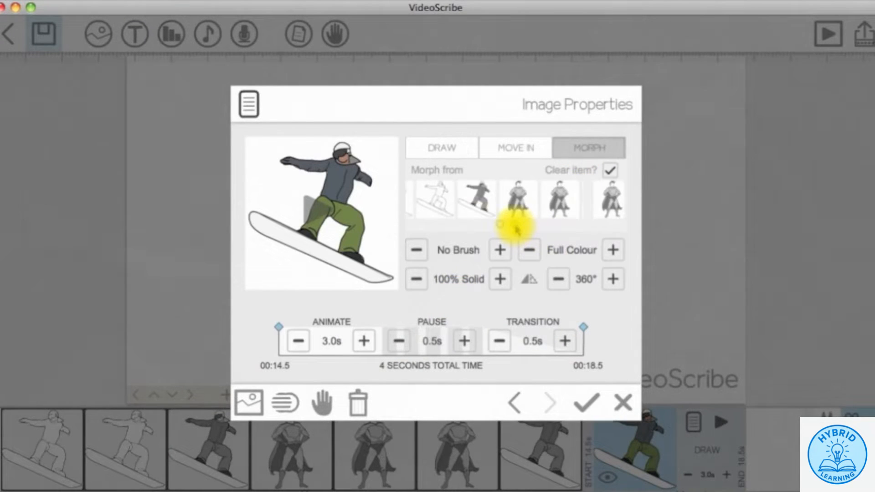
click(469, 201)
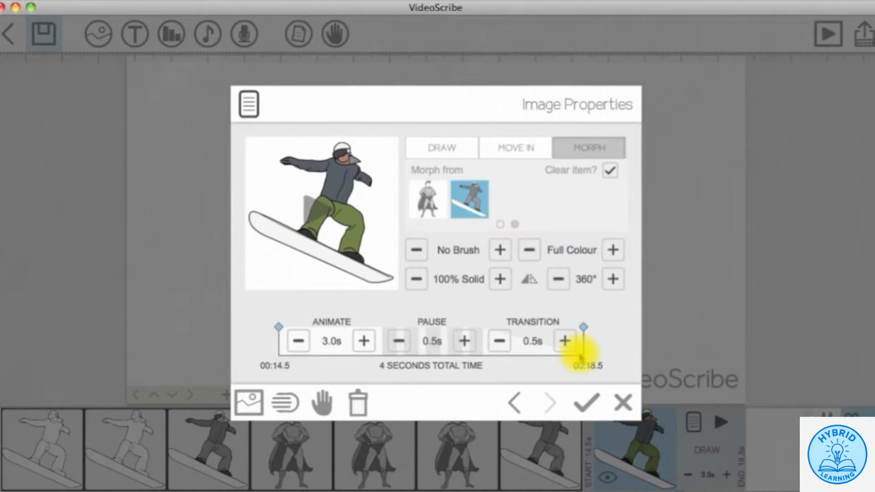
- Shorten the earlier snowboarder's animation to 2.0s, confirm, and preview from the snowboarder
click(296, 343)
click(296, 343)
click(515, 401)
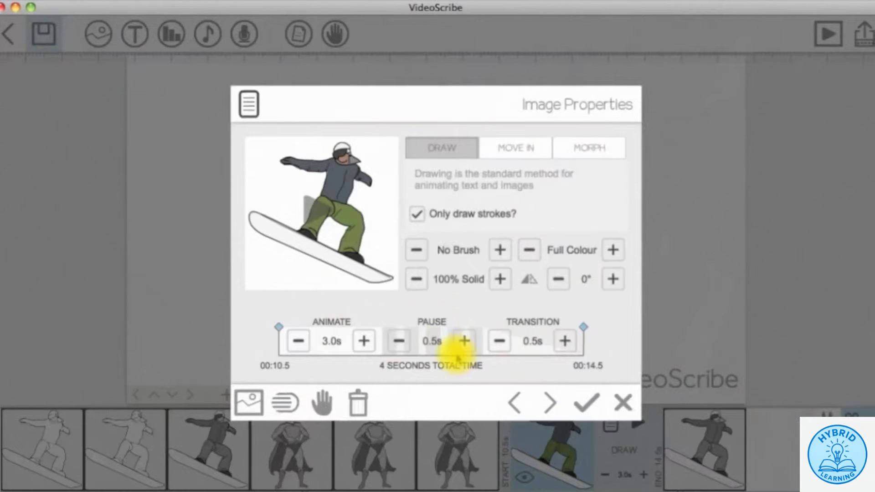
click(297, 341)
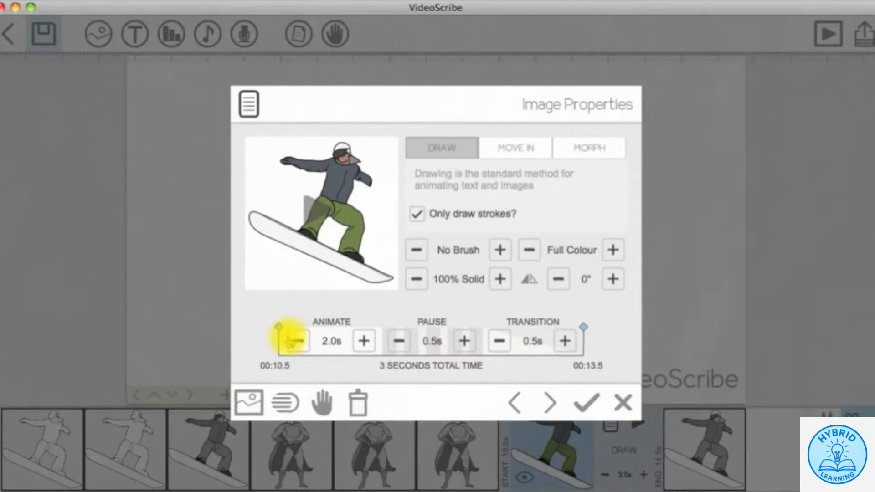
click(584, 399)
click(637, 421)
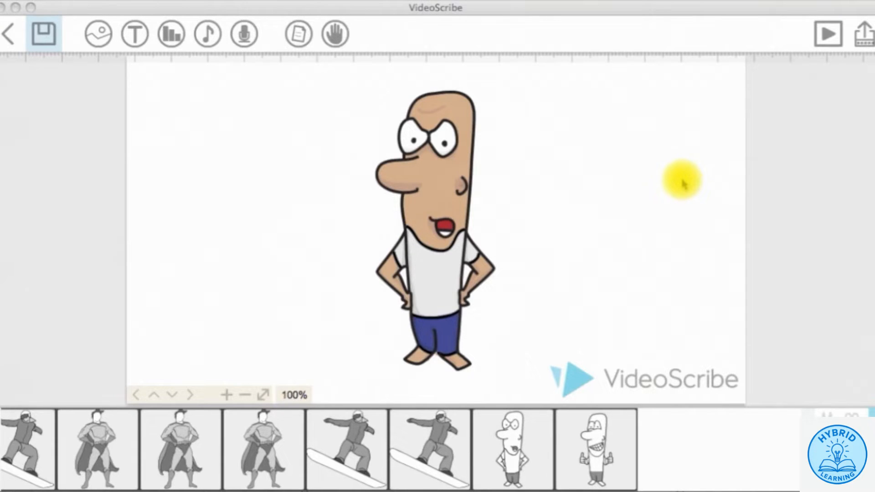
- Select the angry cartoon man, then make the thumbs-up man's timeline clip visible on the canvas
click(463, 176)
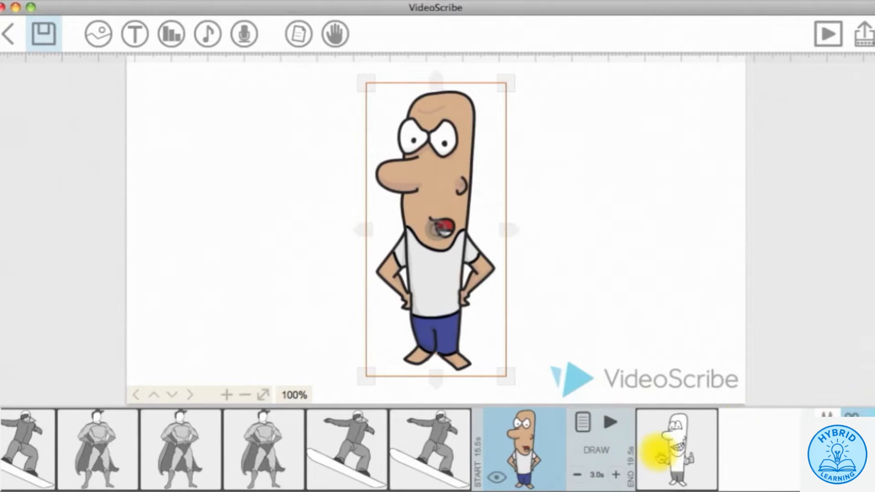
click(668, 449)
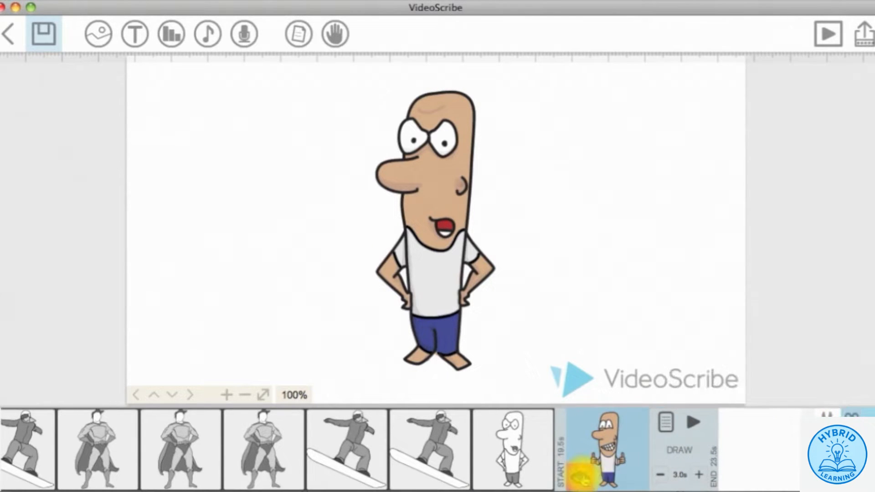
click(580, 477)
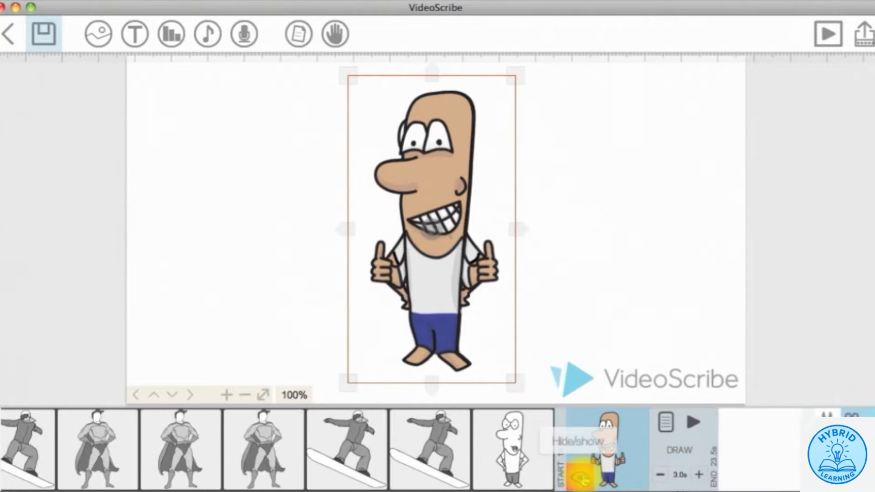
- Set the thumbs-up man to a 1.5s morph from the angry cartoon man and save it
click(665, 422)
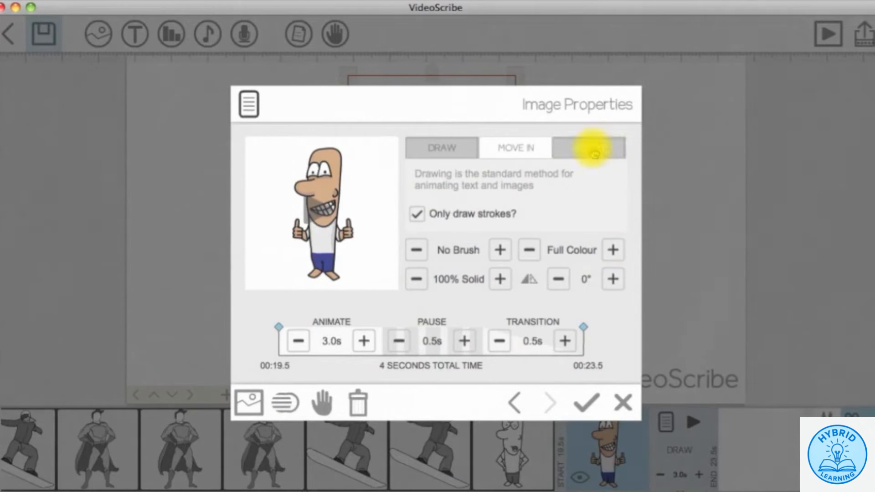
click(592, 153)
click(552, 197)
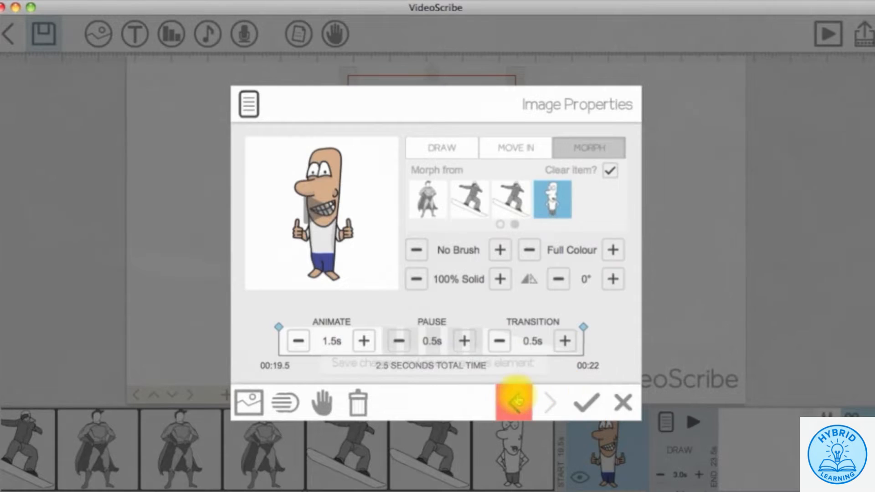
click(514, 401)
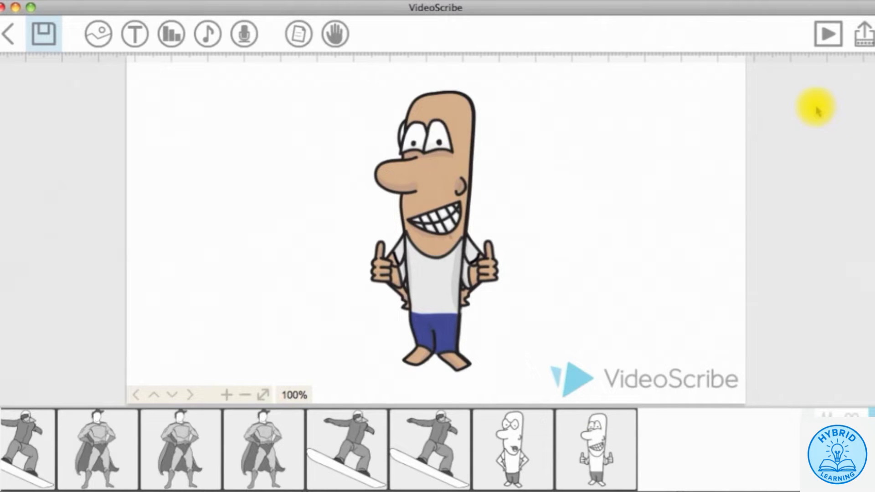
- Play the whole finished scribe as a preview, then close the preview
click(825, 39)
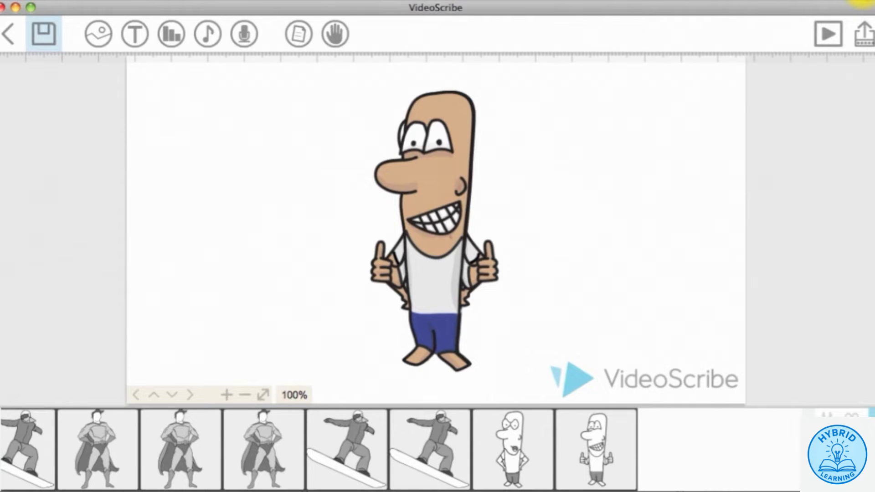
click(861, 0)
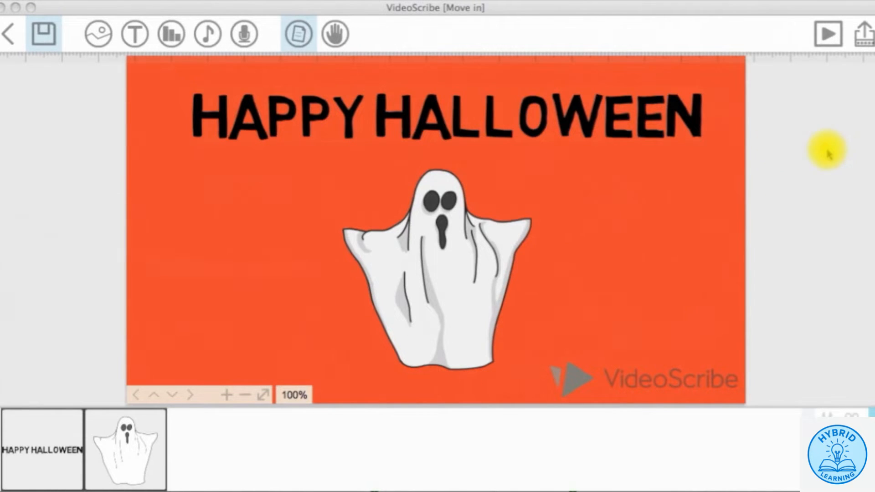
- Preview the Halloween scene with Zoom off, then open the HAPPY HALLOWEEN title's Text Properties
click(828, 34)
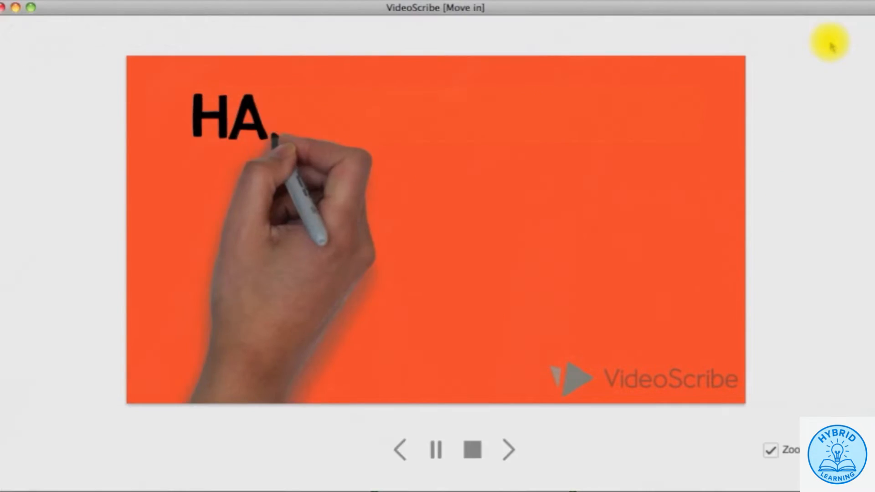
click(771, 451)
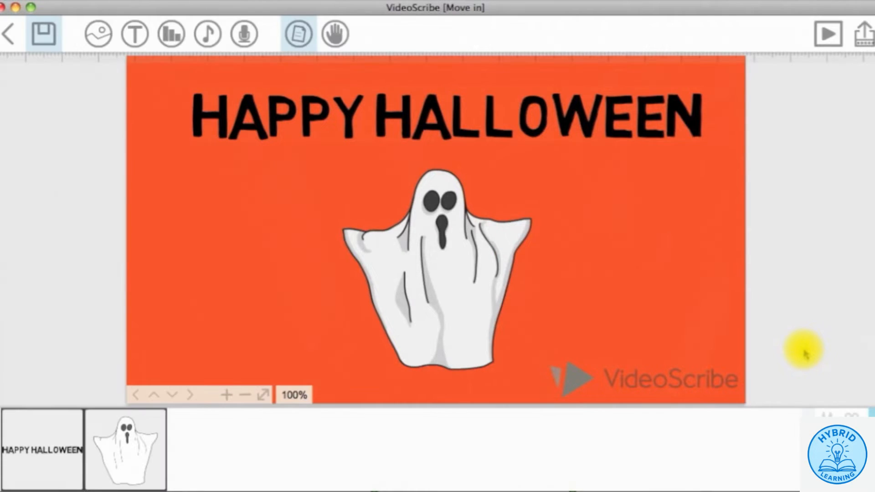
click(33, 439)
click(113, 422)
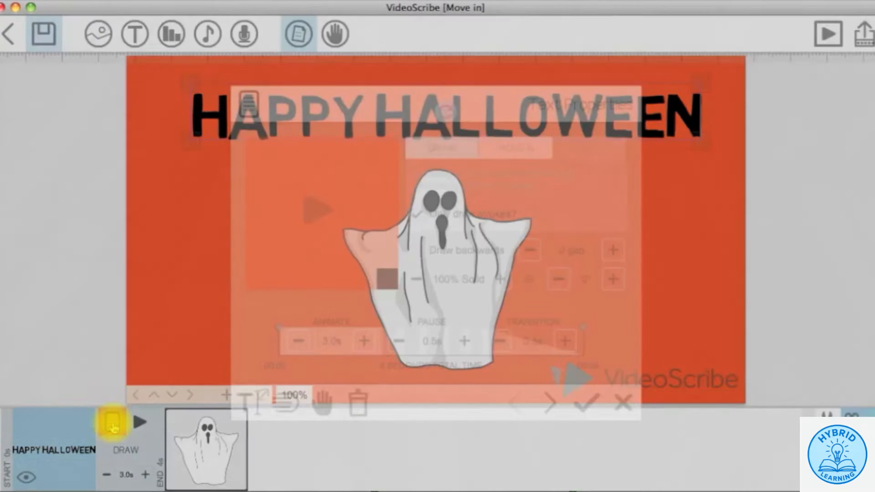
- Switch the HAPPY HALLOWEEN title to Move in, entering from the top, with Draw backwards off
click(522, 159)
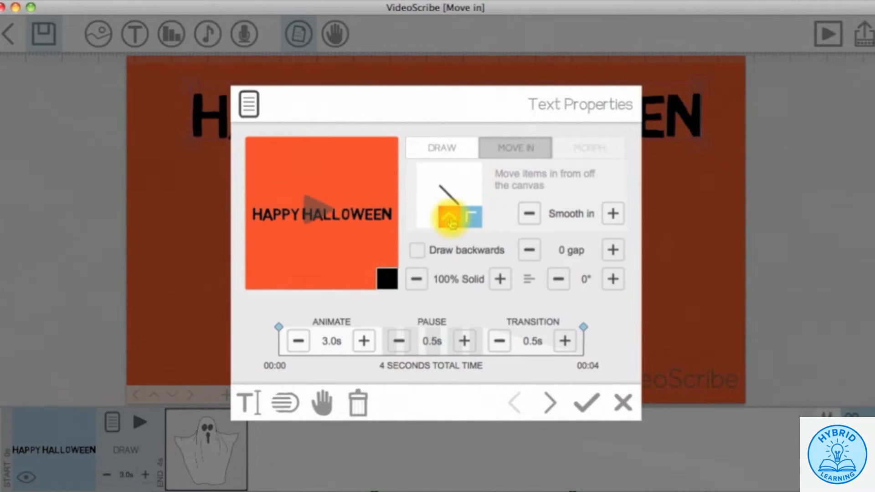
click(467, 217)
click(430, 219)
click(428, 196)
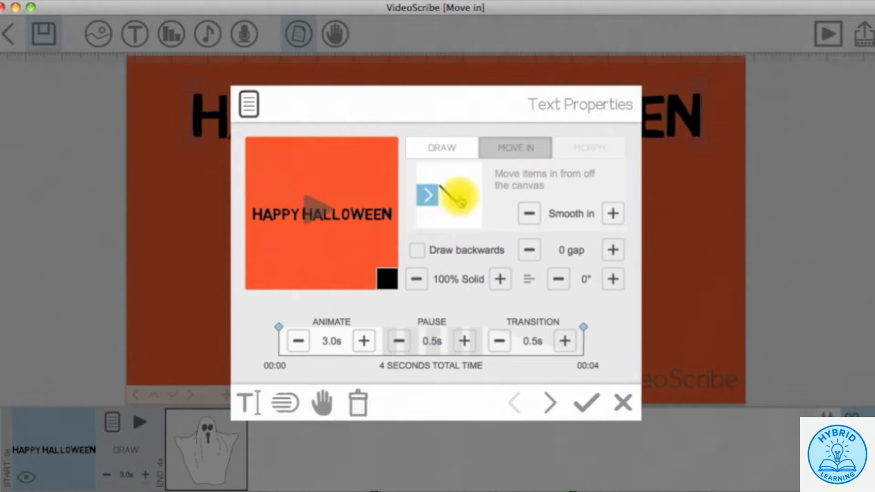
click(469, 196)
click(472, 177)
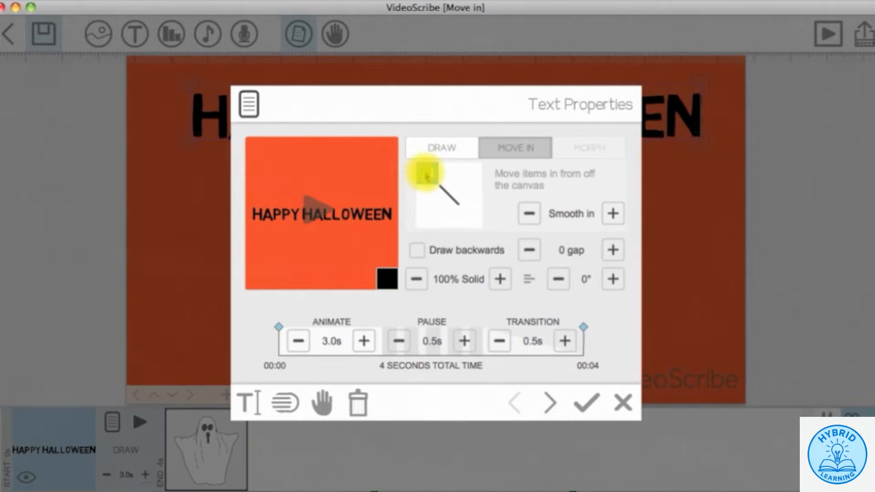
click(447, 176)
click(486, 255)
click(487, 256)
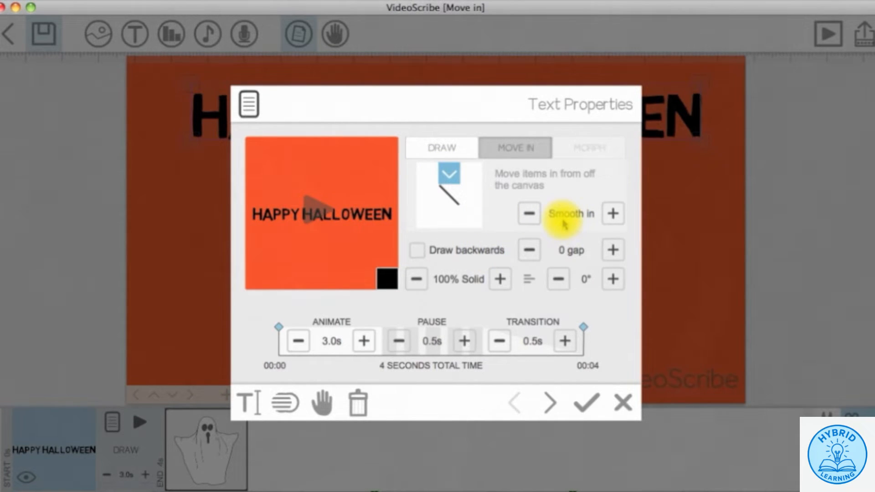
- Set the title's easing to Smooth in, confirm, and preview the Halloween scene
click(613, 214)
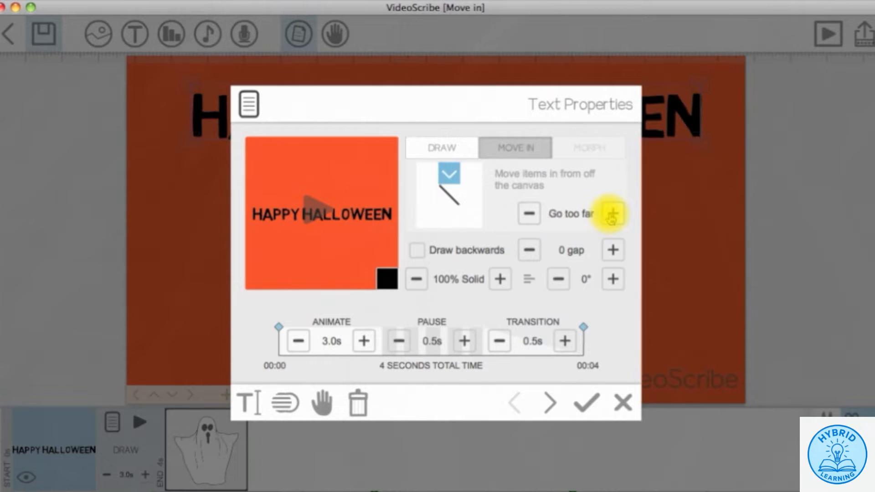
click(613, 214)
click(612, 214)
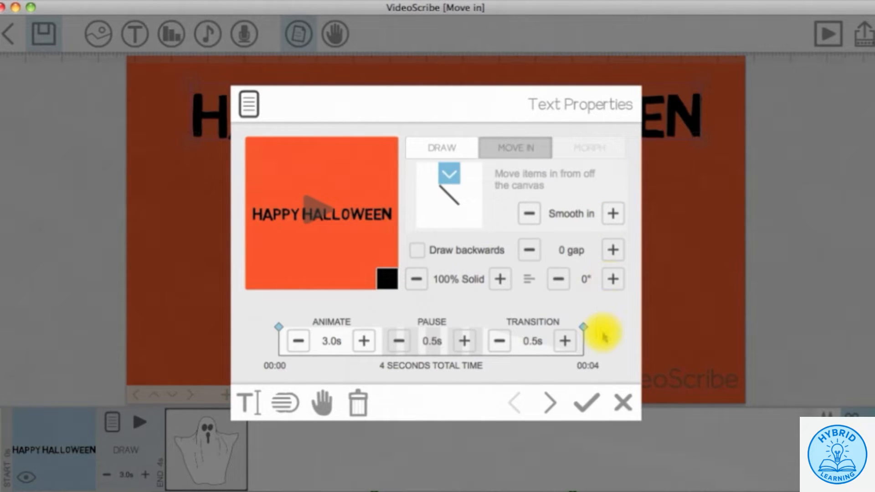
click(585, 401)
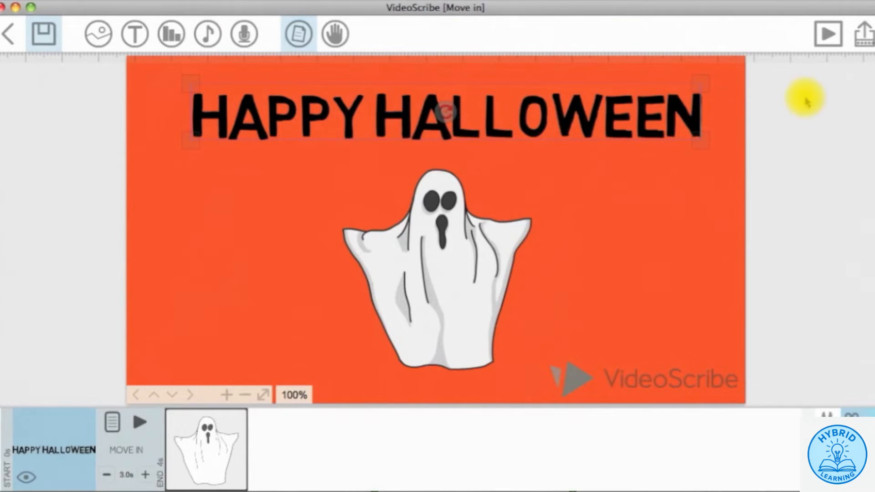
click(828, 34)
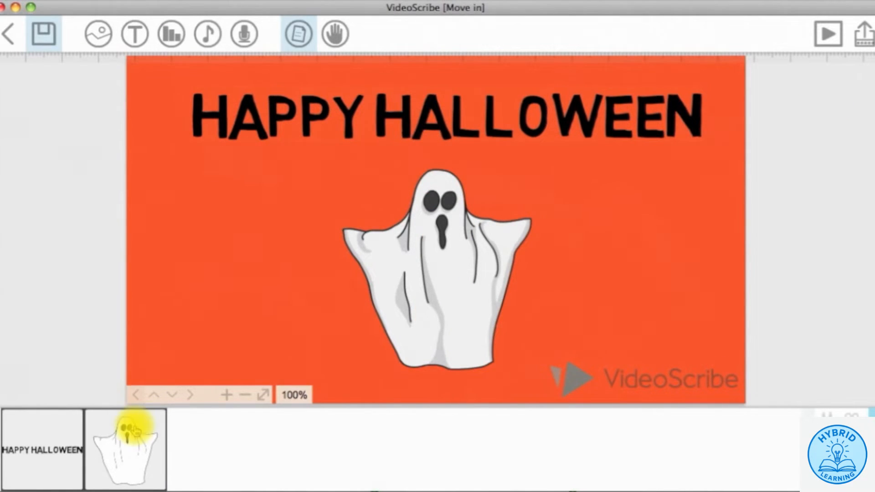
- Make the ghost move in from the top with Bounce in easing, then preview the scribe
click(130, 429)
click(195, 421)
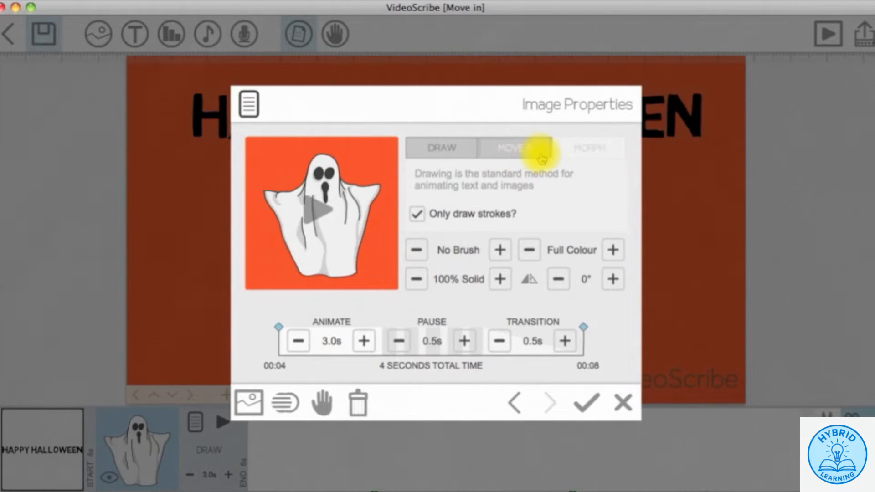
click(542, 159)
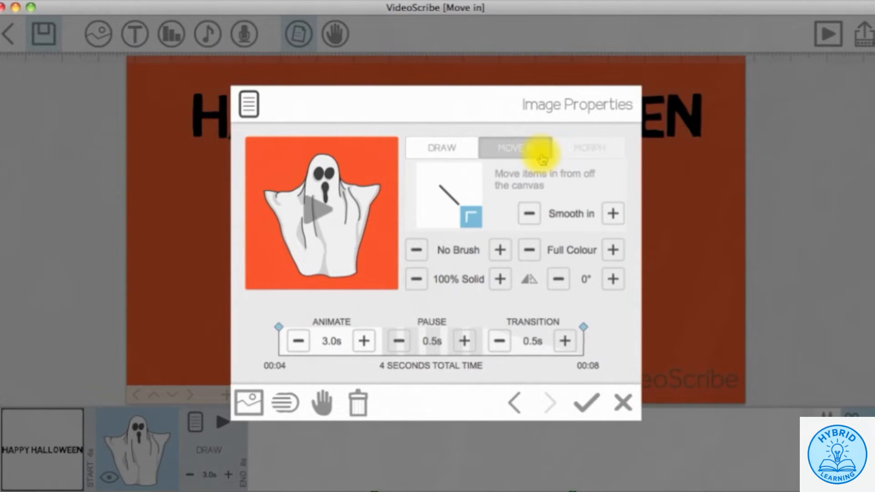
click(613, 214)
click(613, 213)
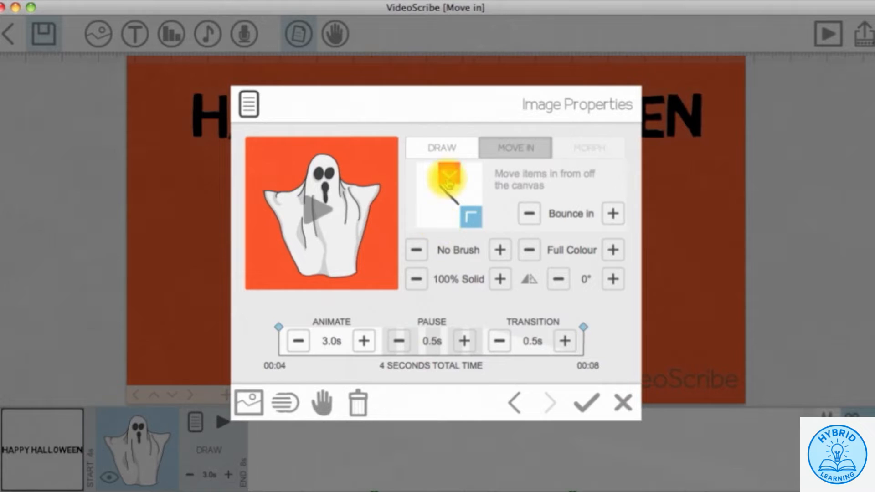
click(448, 175)
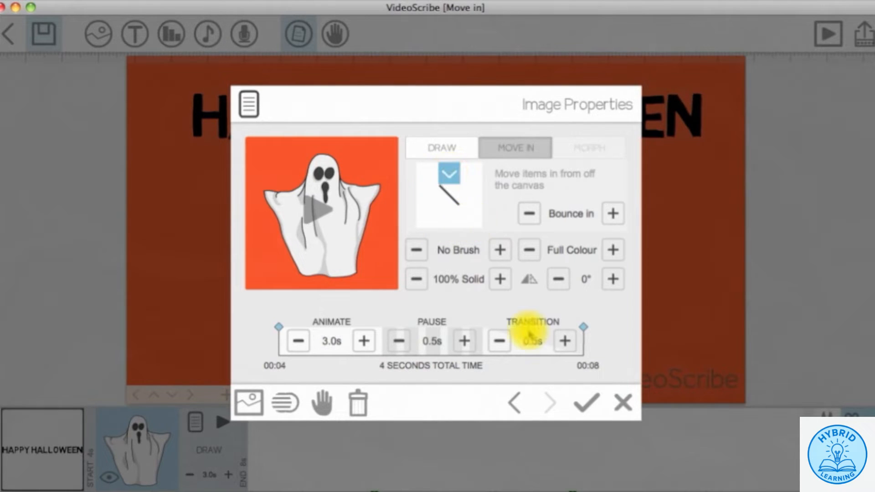
click(583, 401)
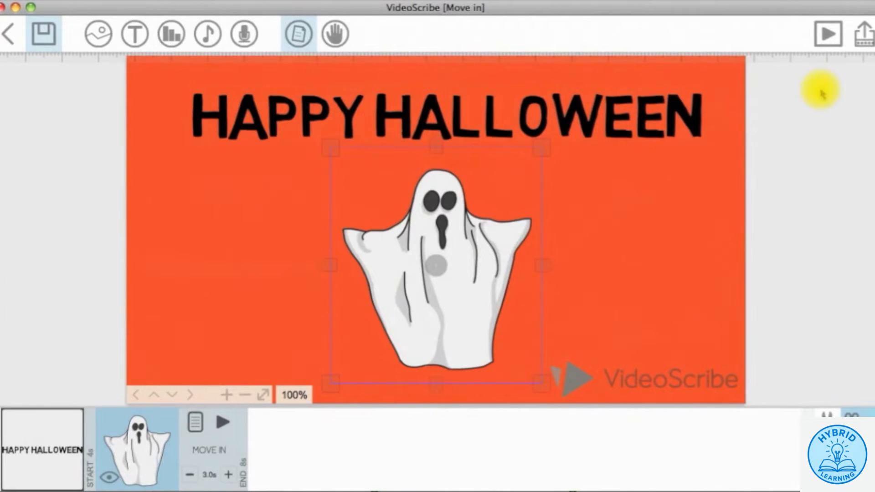
click(826, 34)
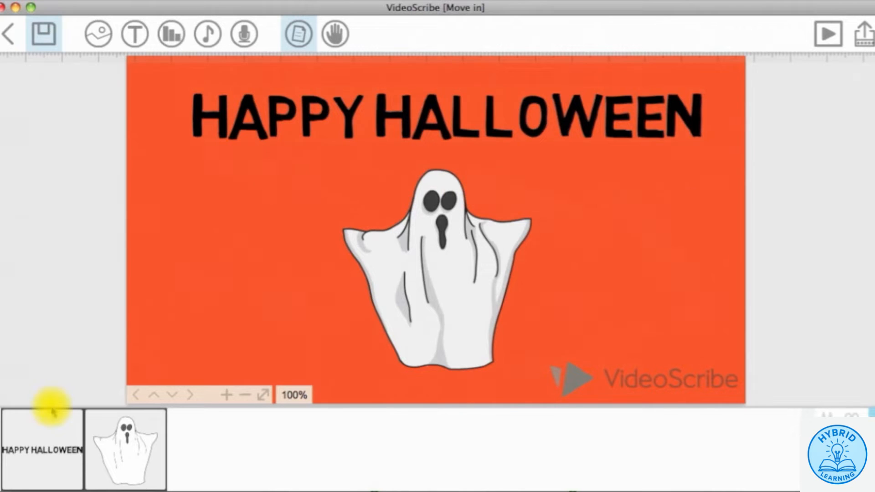
- Make HAPPY HALLOWEEN move in from the bottom with Go too far easing and an empty hand
click(35, 426)
click(111, 424)
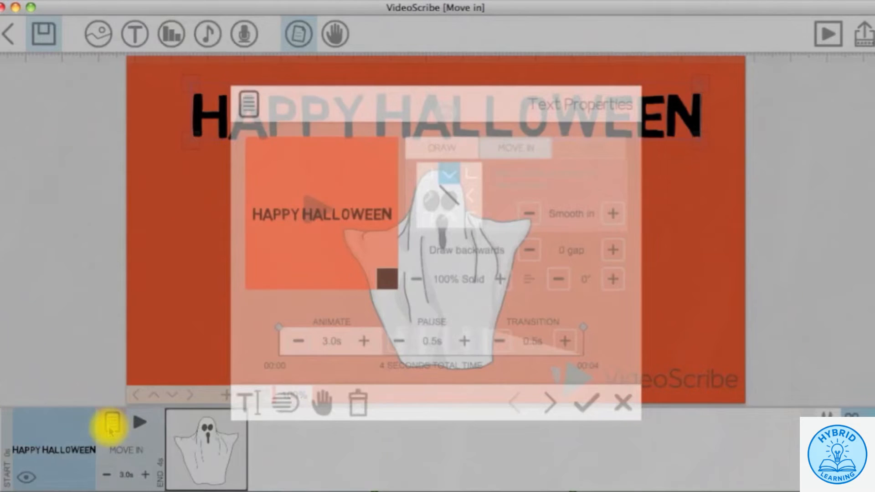
click(447, 220)
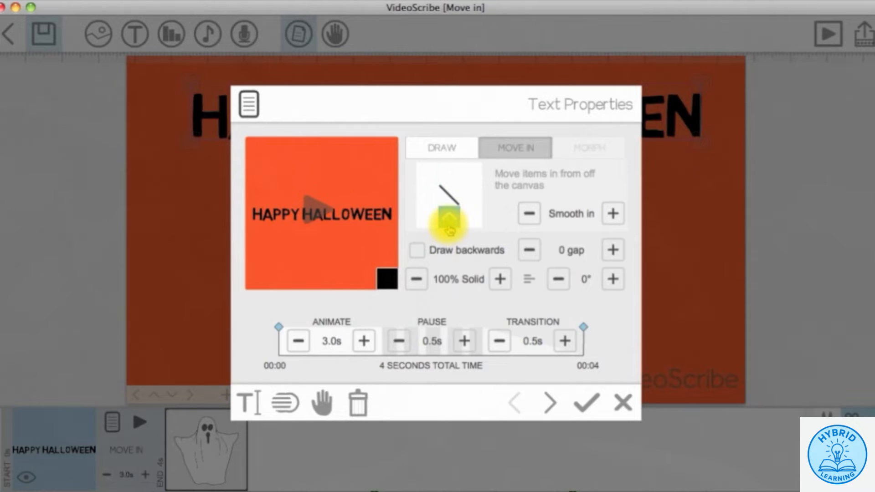
click(612, 212)
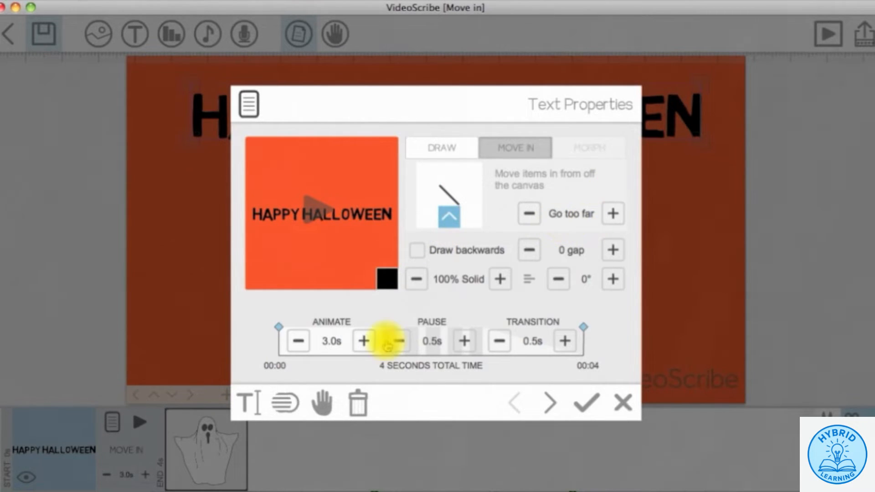
click(321, 403)
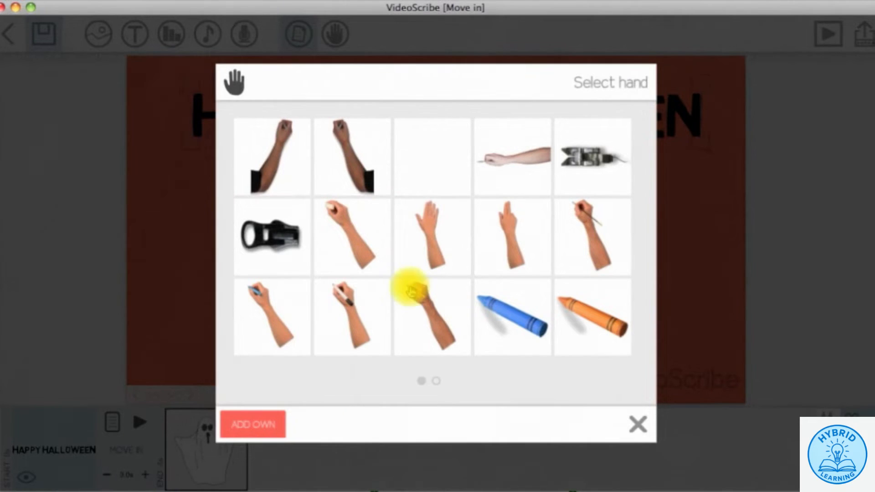
click(440, 170)
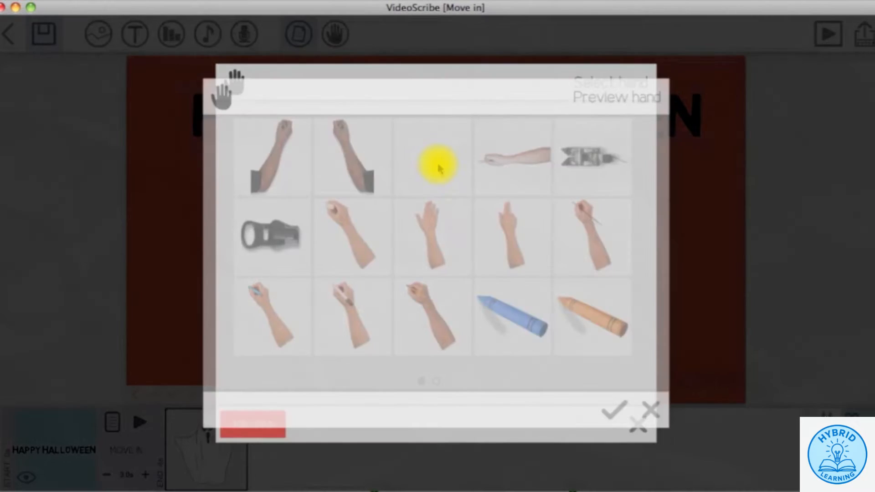
click(615, 409)
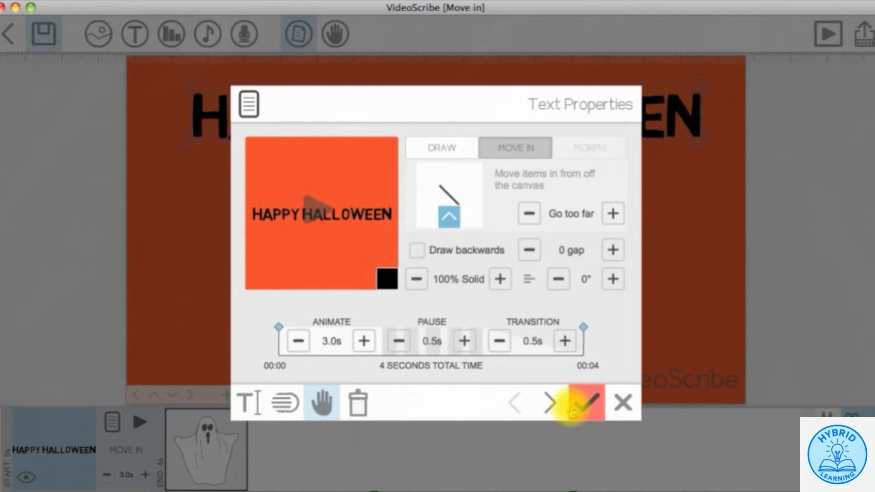
- Set the title's Animate time to 1.5s with 0s pause and 0s transition, and accept
click(298, 341)
click(299, 340)
click(298, 340)
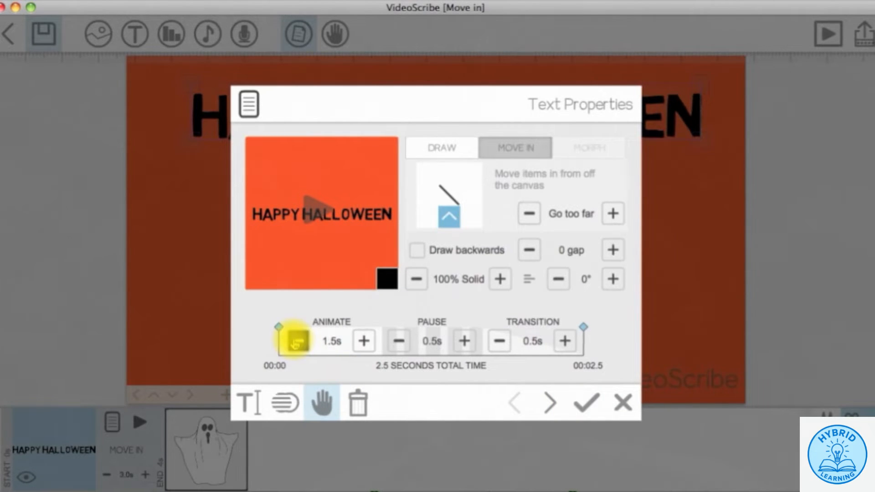
click(397, 341)
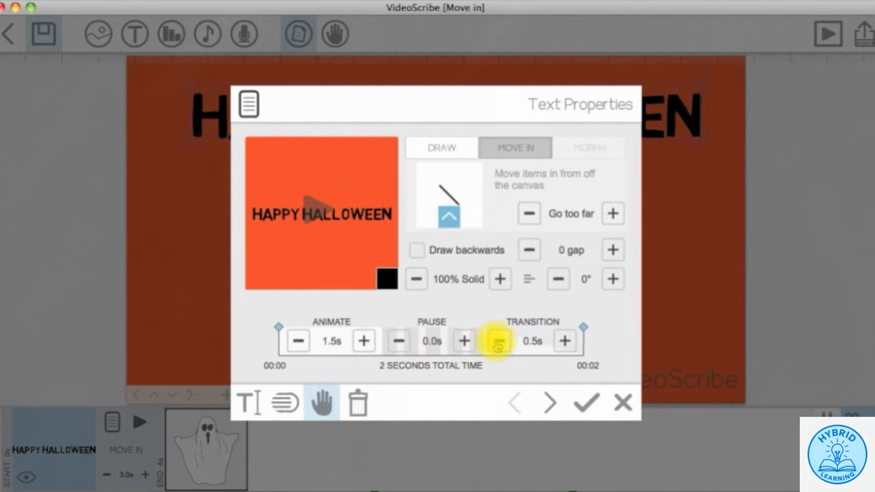
click(499, 340)
click(583, 402)
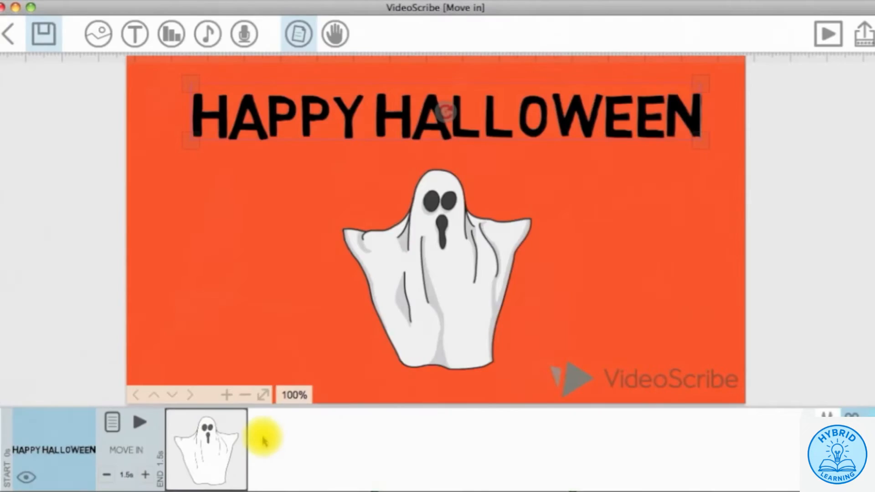
click(227, 435)
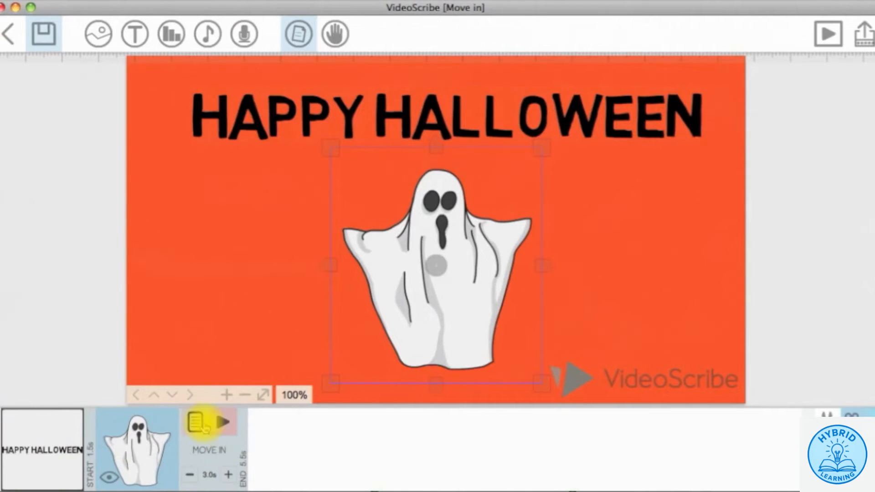
- Give the ghost a drawing hand and a 1.5s animate time, then preview the scribe
click(198, 422)
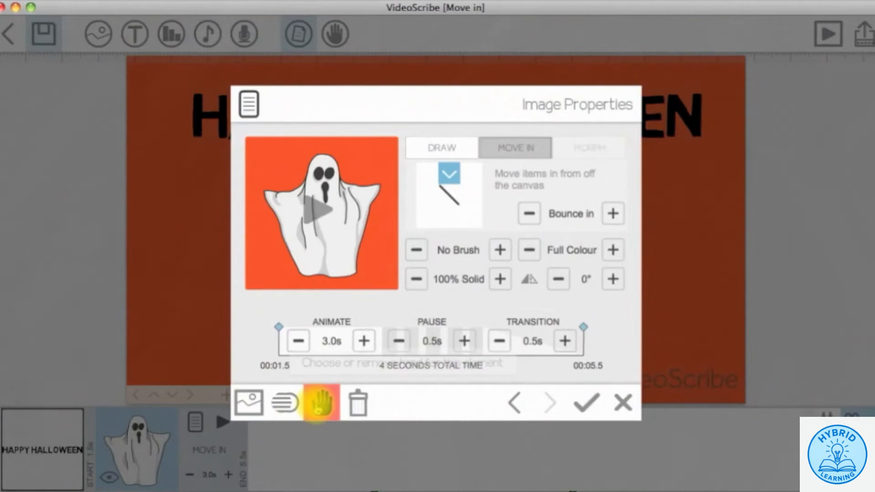
click(321, 402)
click(459, 222)
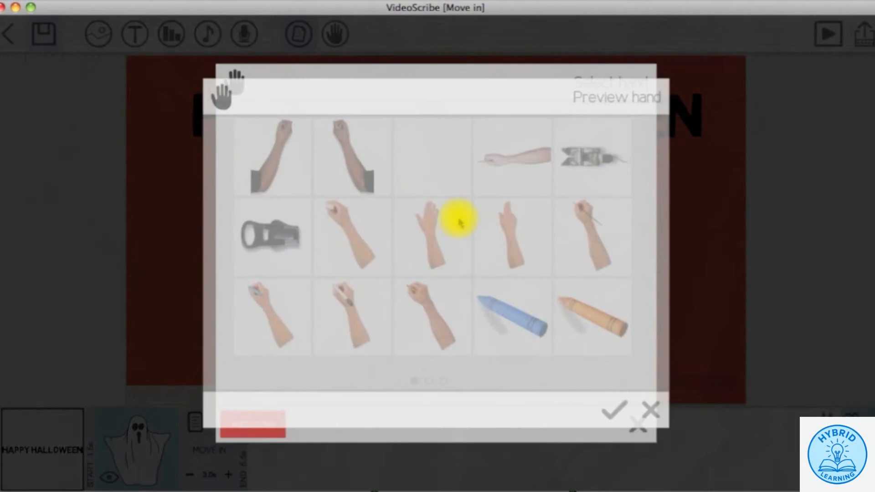
click(611, 408)
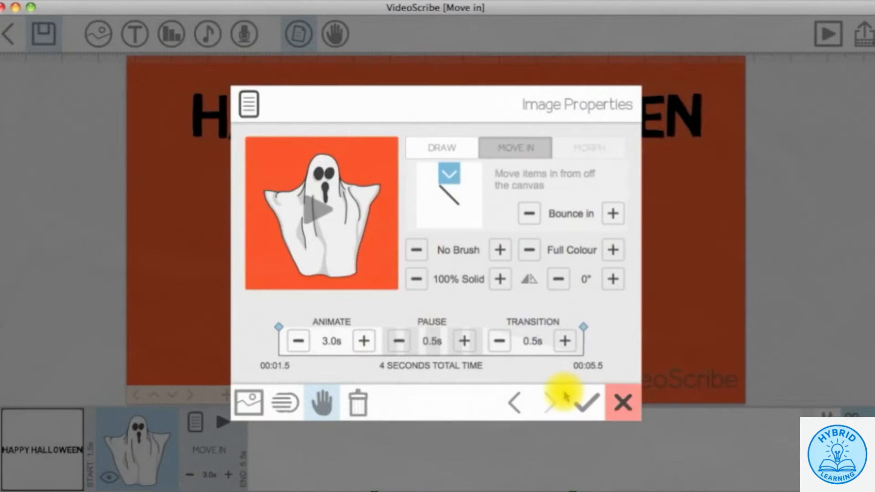
click(299, 341)
click(299, 341)
click(299, 341)
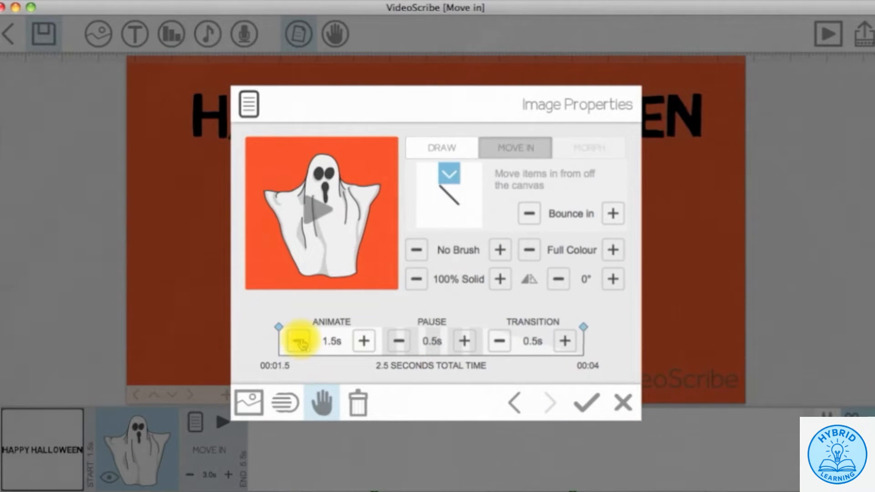
click(587, 403)
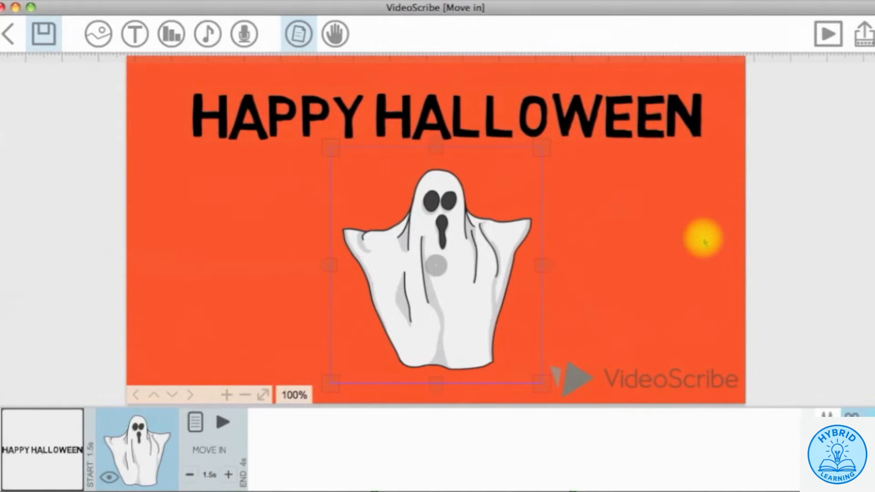
click(770, 180)
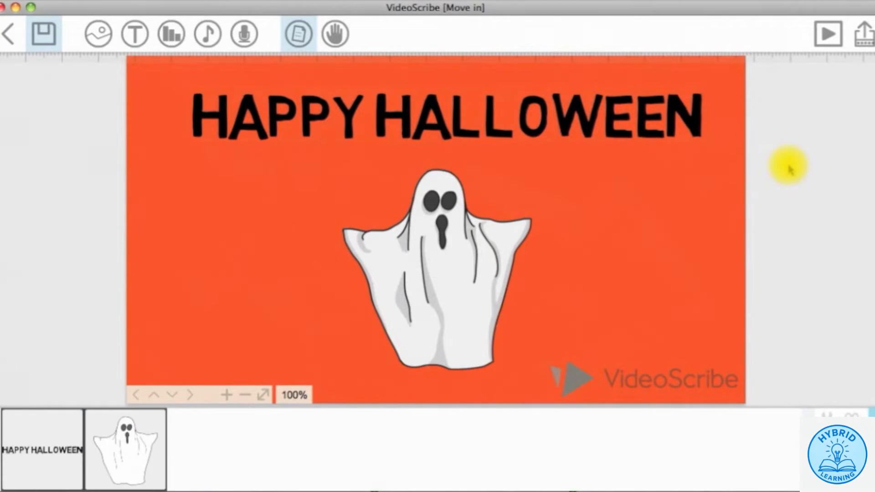
click(828, 42)
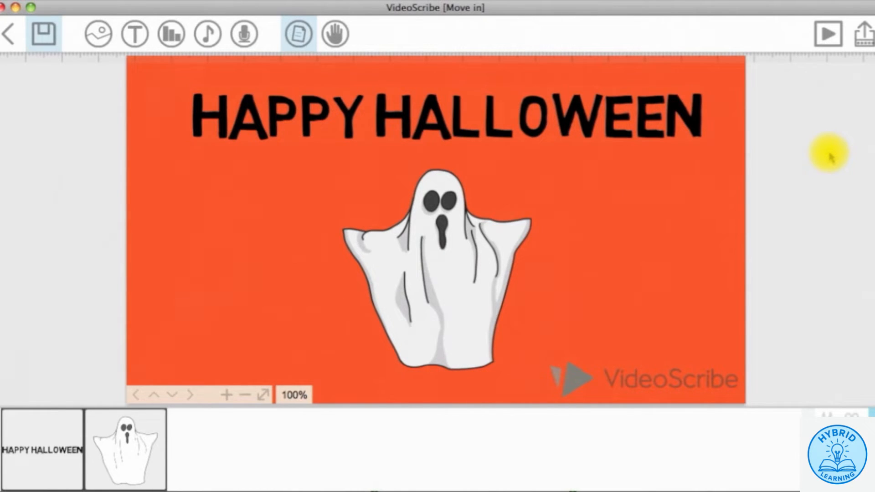
- Change the ghost's entry direction to bottom-right and preview the scribe again
click(135, 445)
click(195, 423)
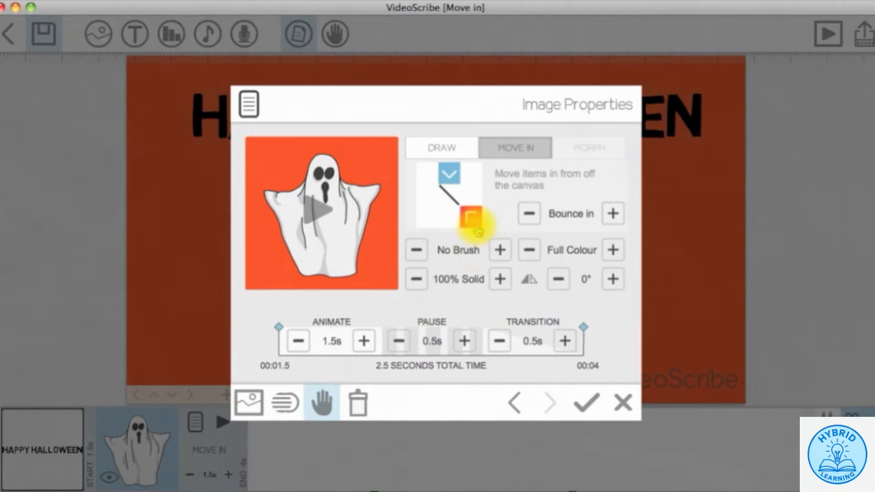
click(473, 223)
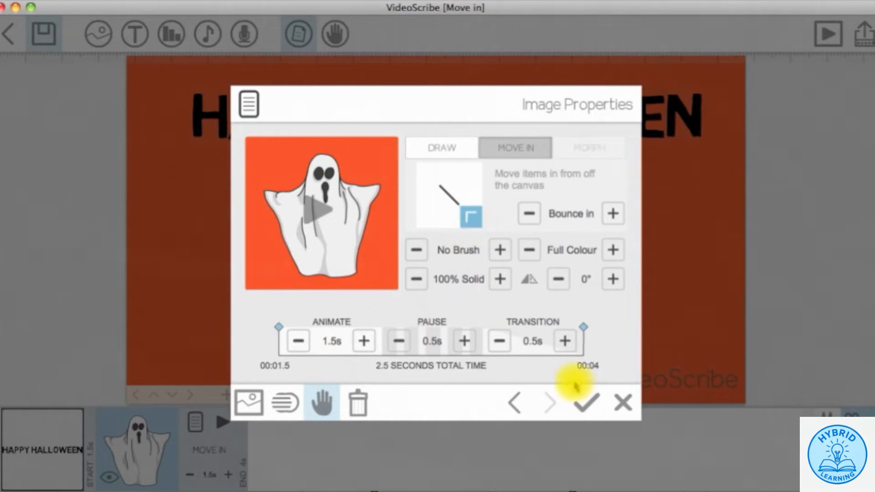
click(584, 404)
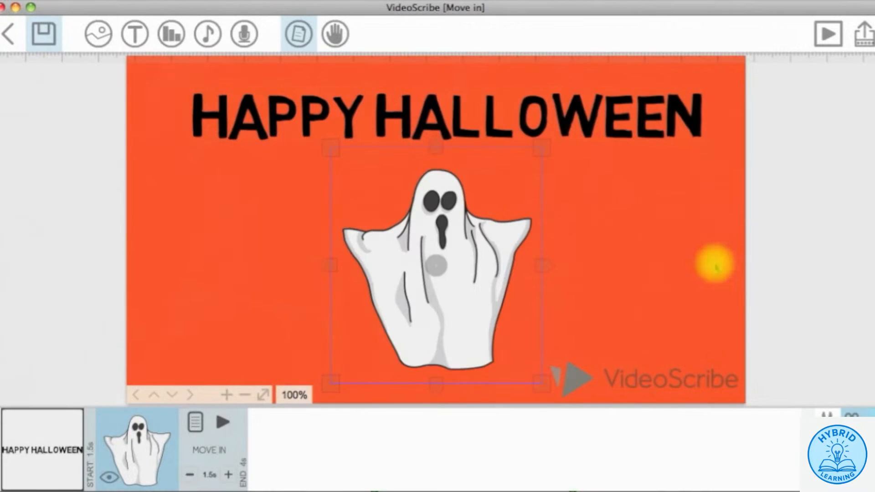
click(827, 39)
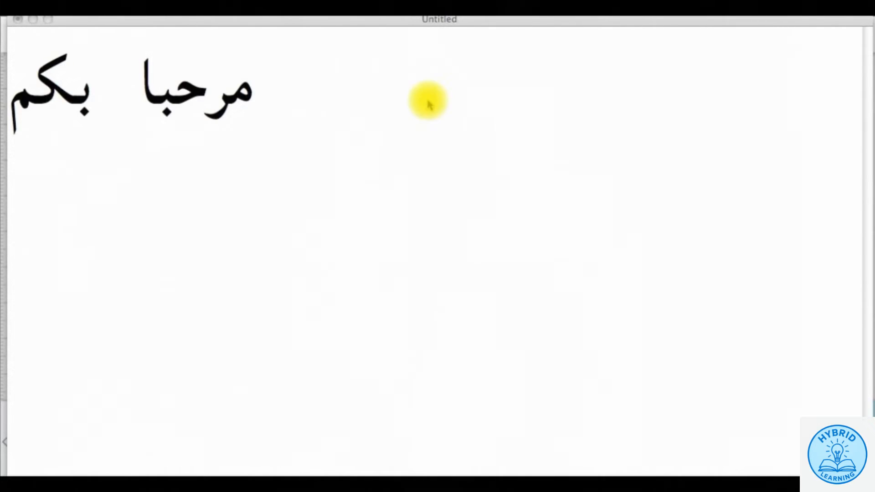
- Select and copy مرحبا بكم in the TextEdit document, then return to VideoScribe from the Dock
click(250, 94)
drag(250, 94, 19, 89)
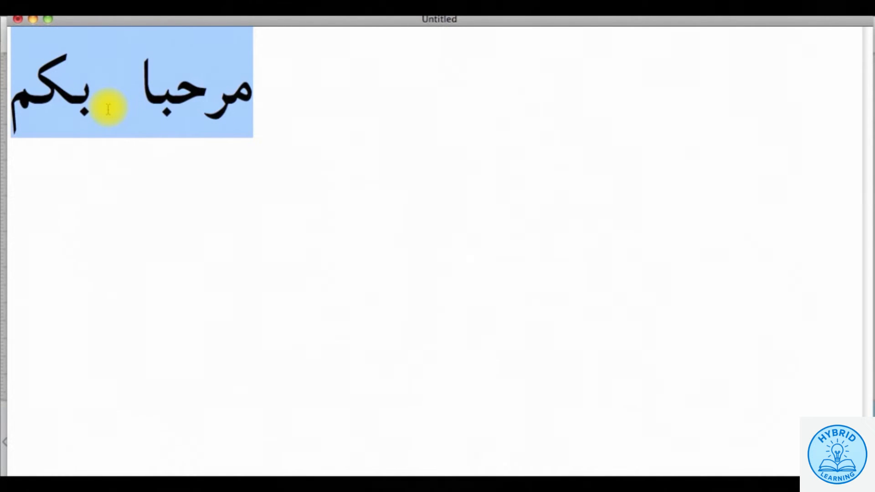
right_click(125, 92)
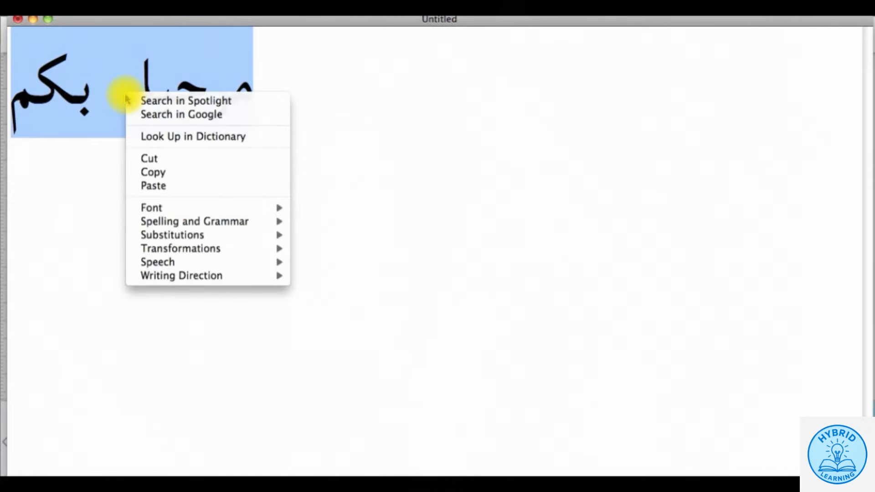
click(155, 173)
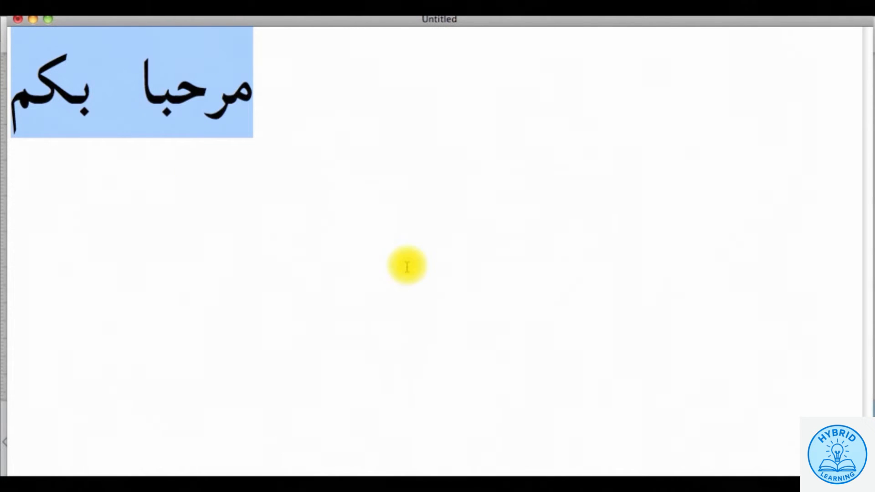
click(602, 485)
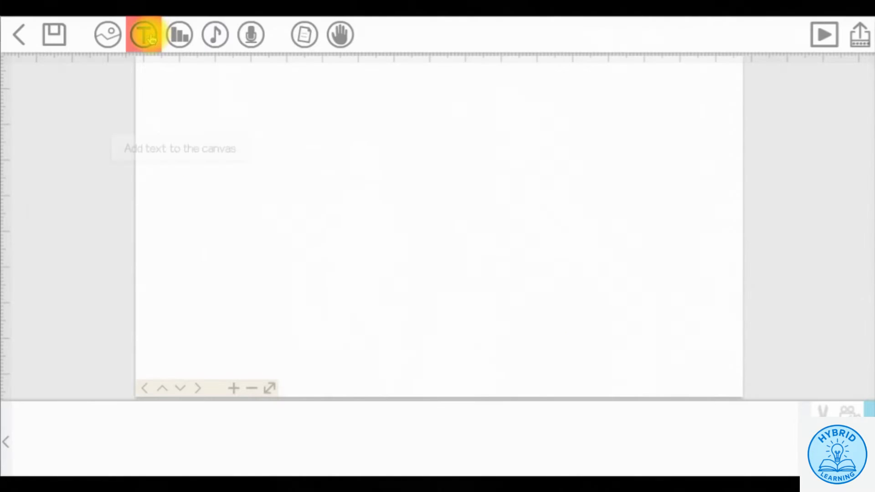
- Paste the copied Arabic greeting into a new text element and place it on the canvas
click(144, 37)
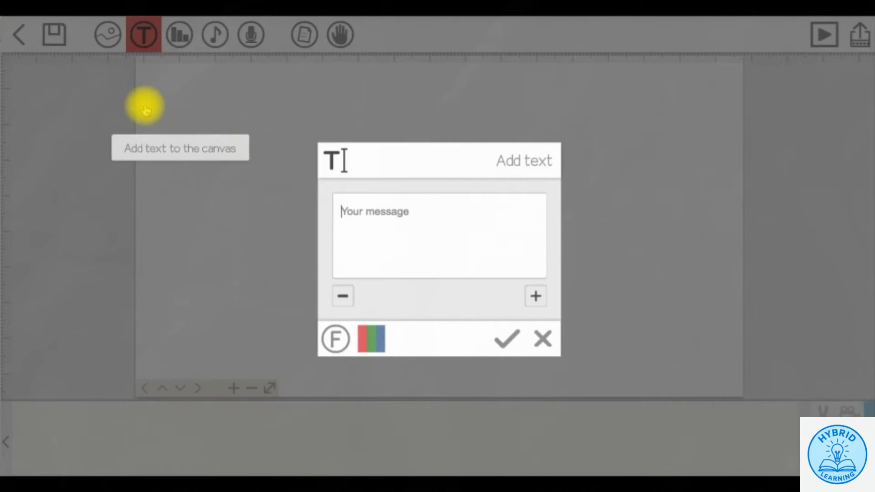
right_click(375, 222)
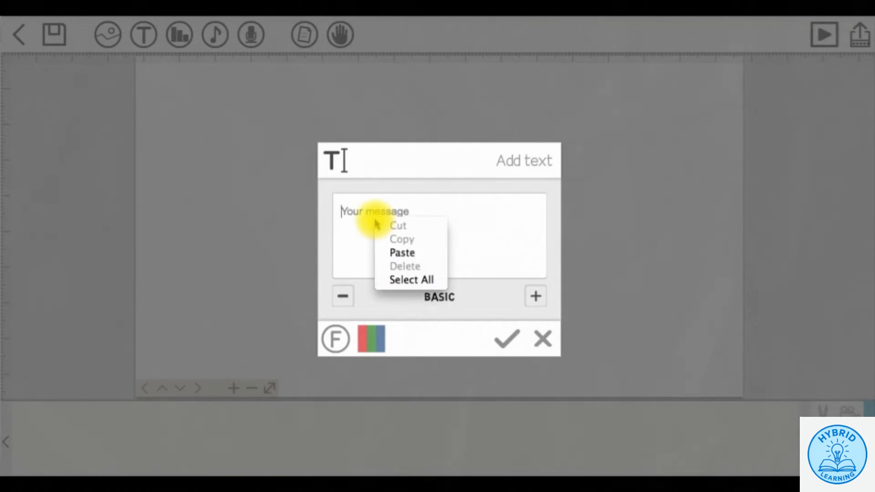
click(395, 251)
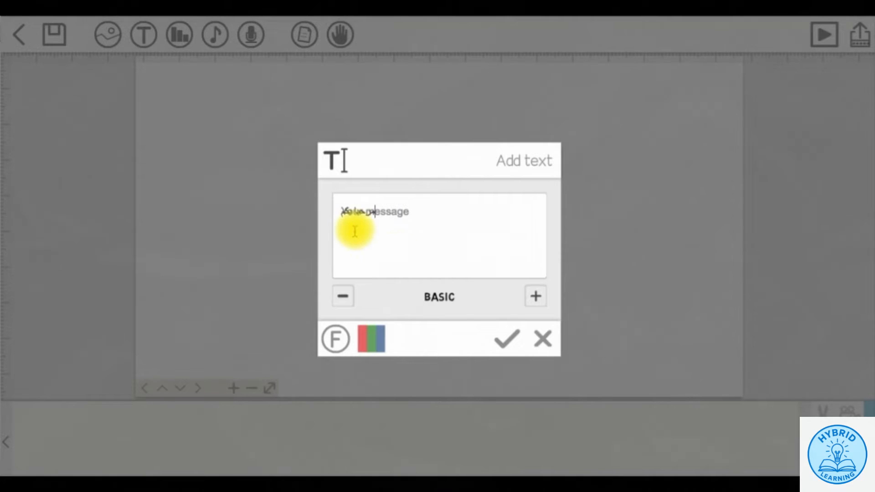
drag(376, 213, 339, 213)
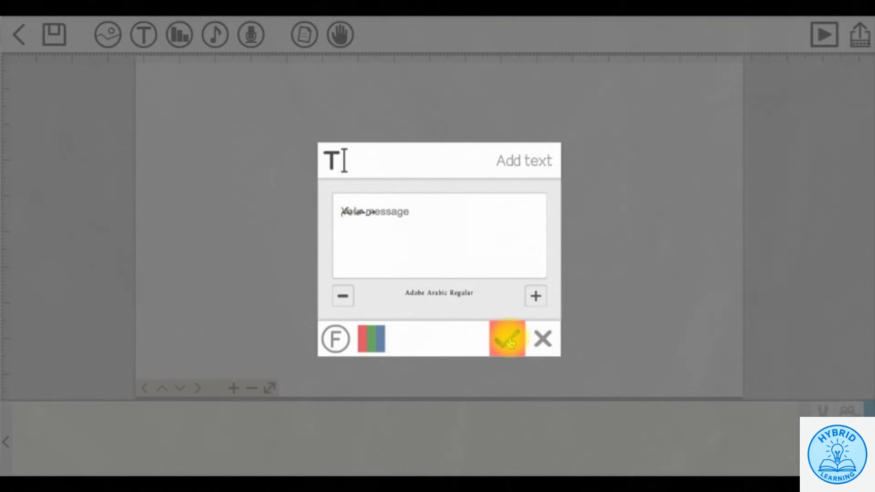
click(510, 342)
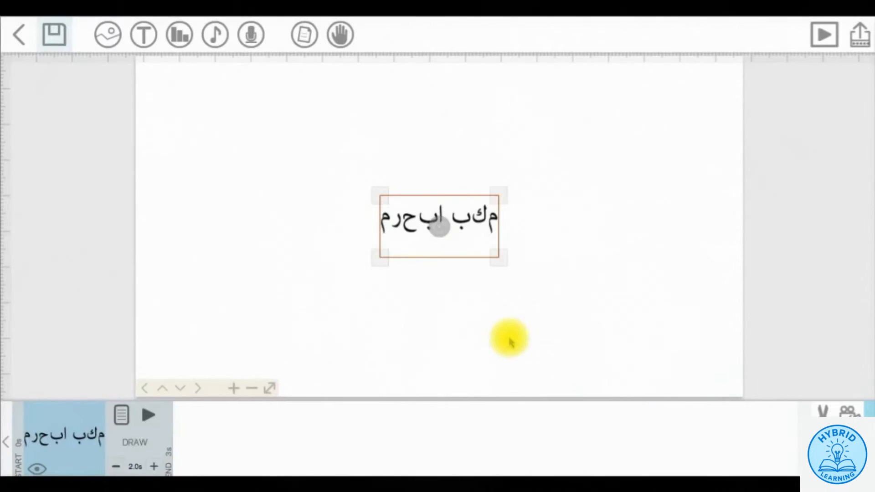
- Enlarge the Arabic text, preview it being drawn, then switch to Inkscape
drag(499, 257, 621, 314)
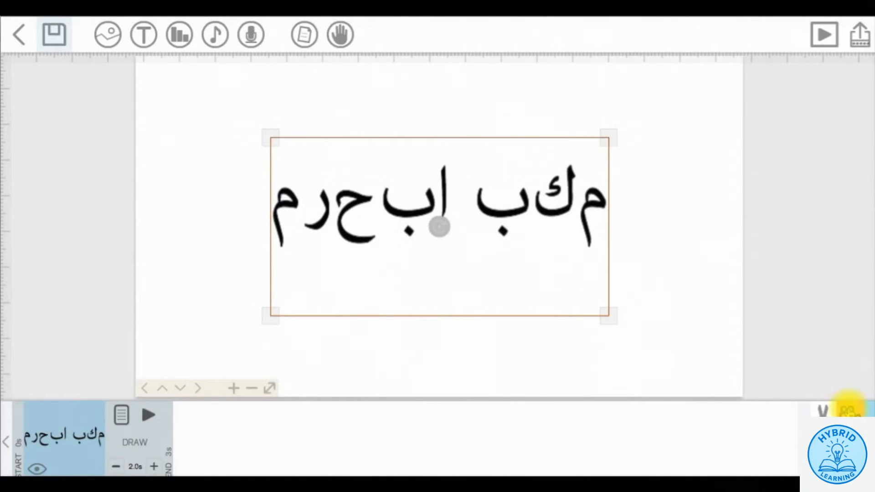
click(693, 297)
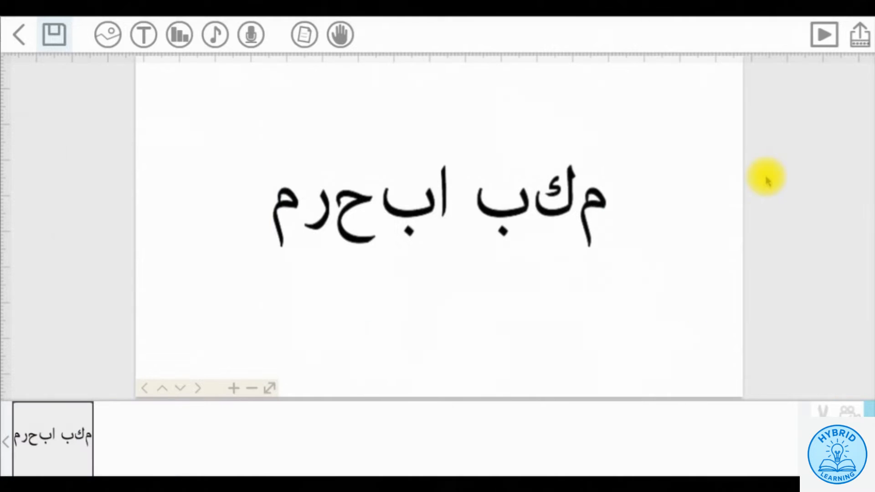
click(825, 37)
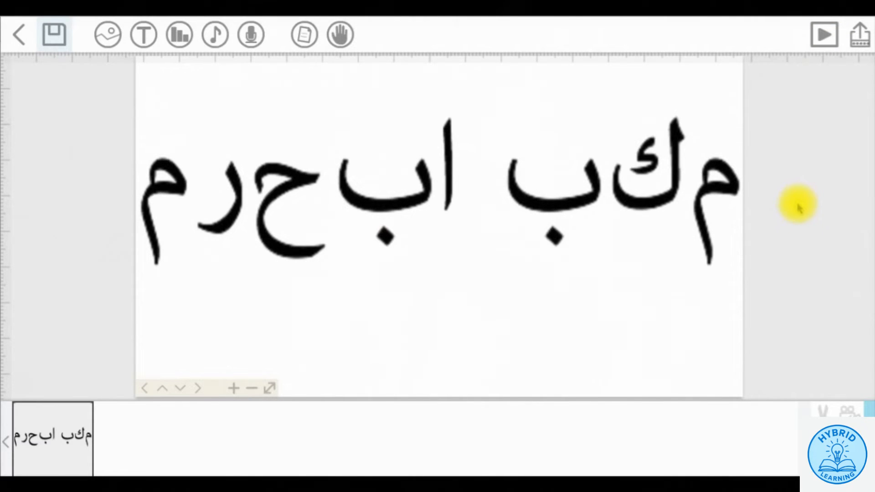
click(600, 485)
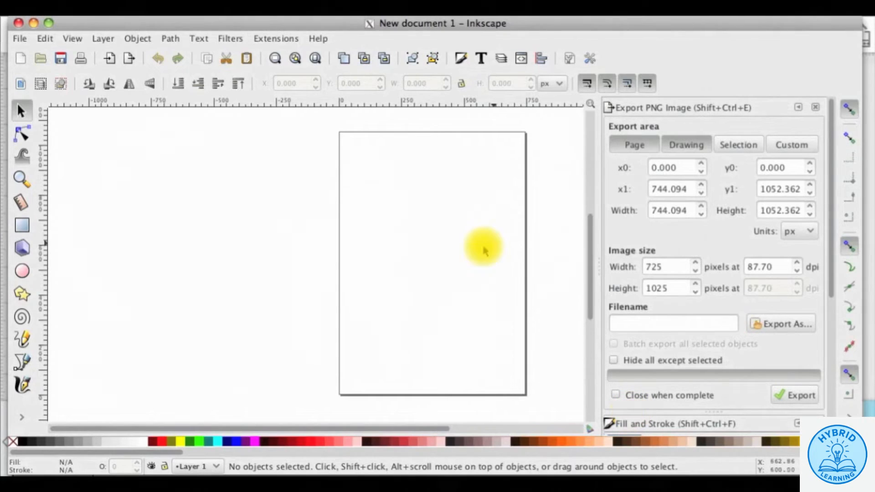
- Draw a flowed text frame near the page top and paste the Arabic greeting into it
click(21, 417)
click(50, 416)
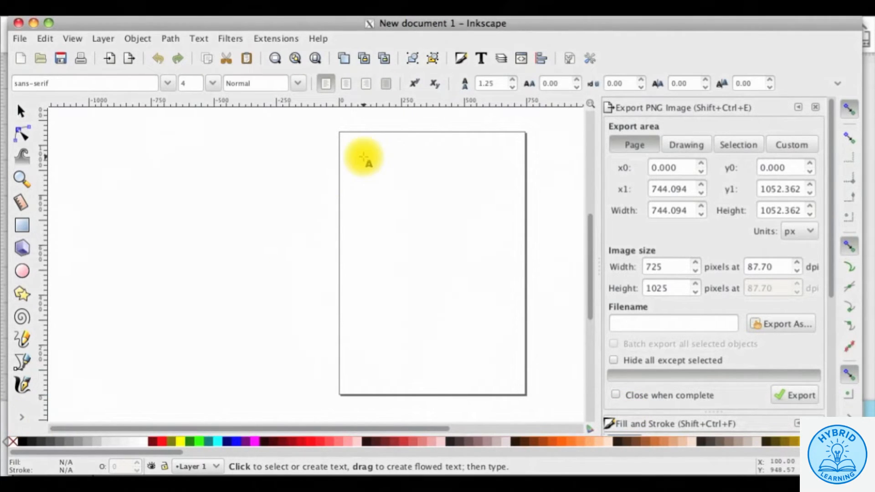
drag(348, 152, 519, 223)
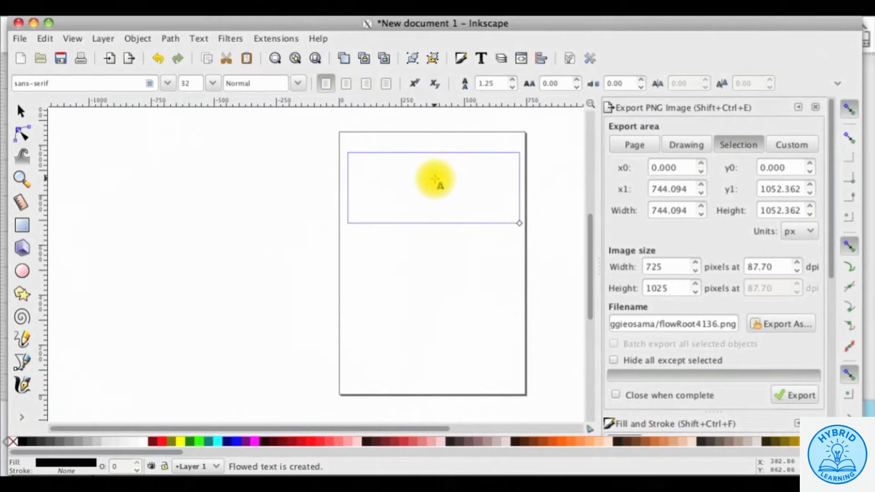
right_click(436, 181)
click(451, 253)
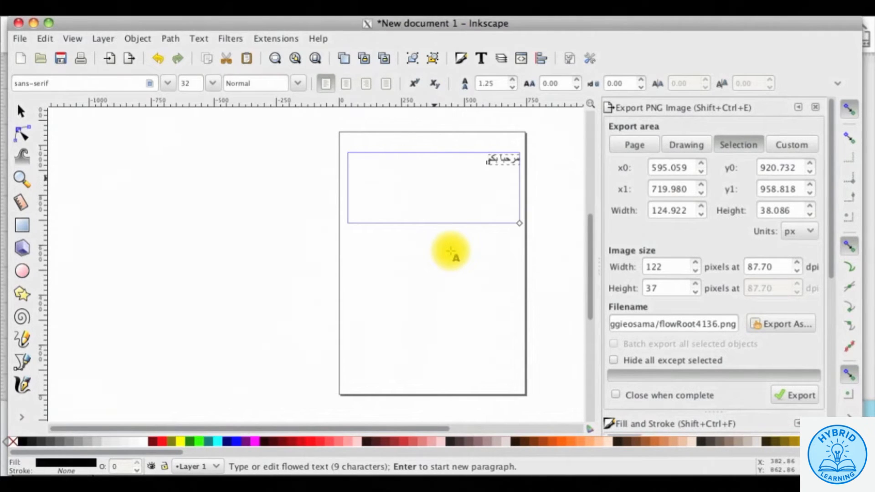
key(ctrl+a)
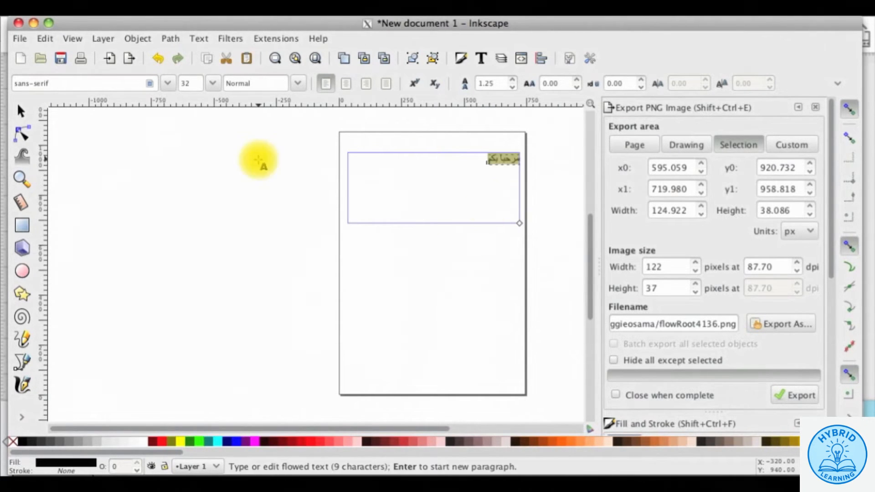
- Format the greeting as GE SS Two Medium, centred, size 56, and convert it to a path
triple_click(18, 83)
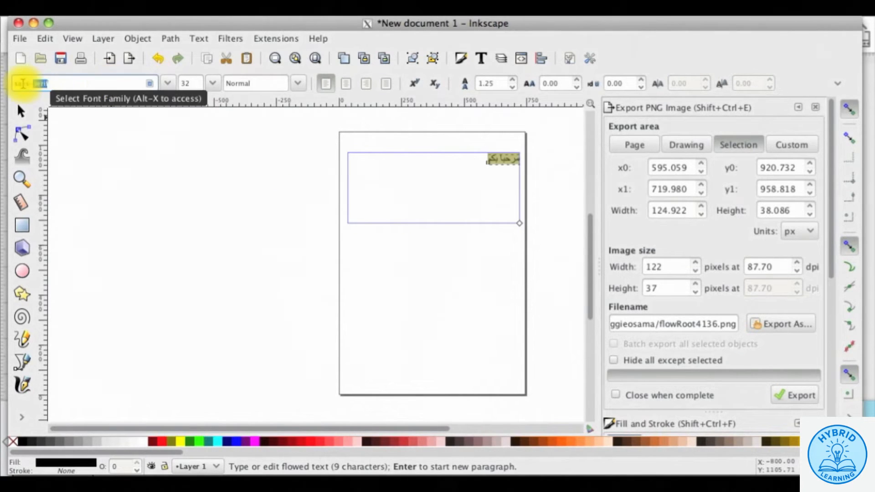
text(g)
click(28, 100)
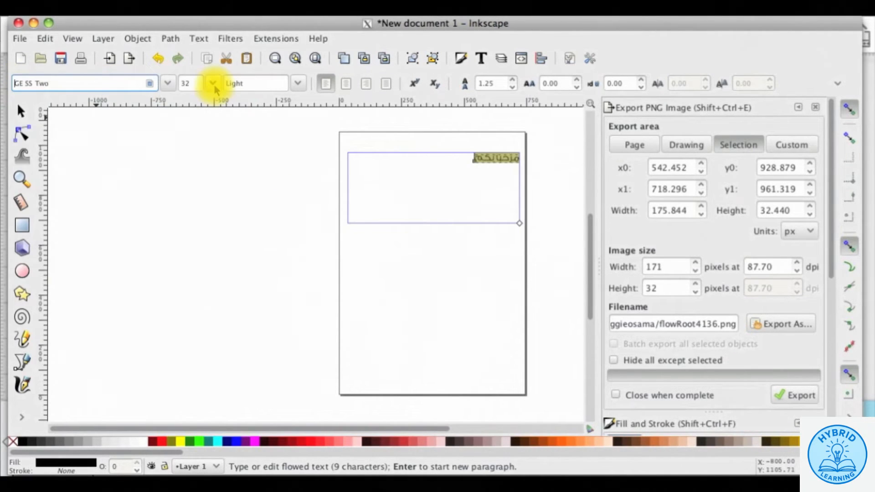
click(298, 84)
click(244, 120)
click(346, 83)
click(212, 83)
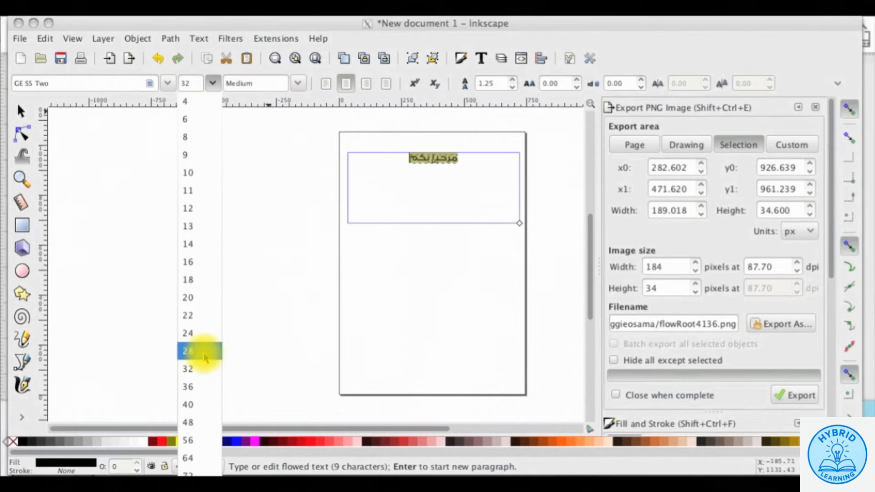
click(204, 353)
click(212, 83)
click(201, 440)
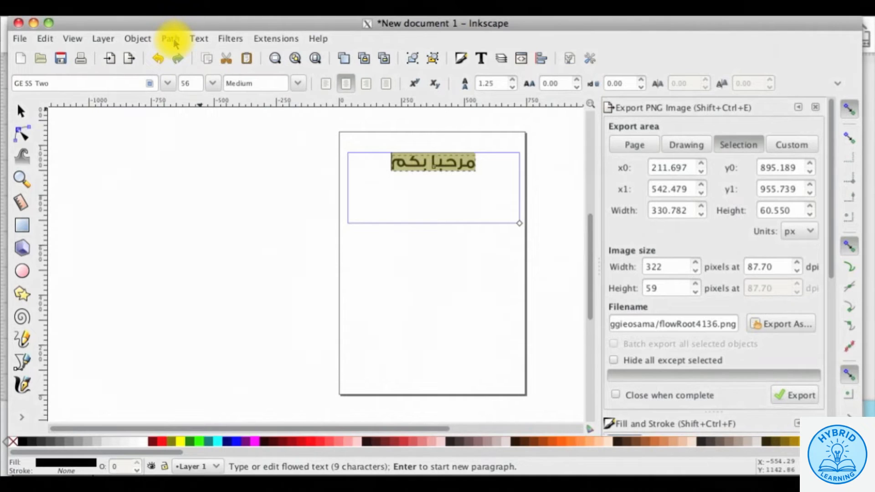
click(173, 40)
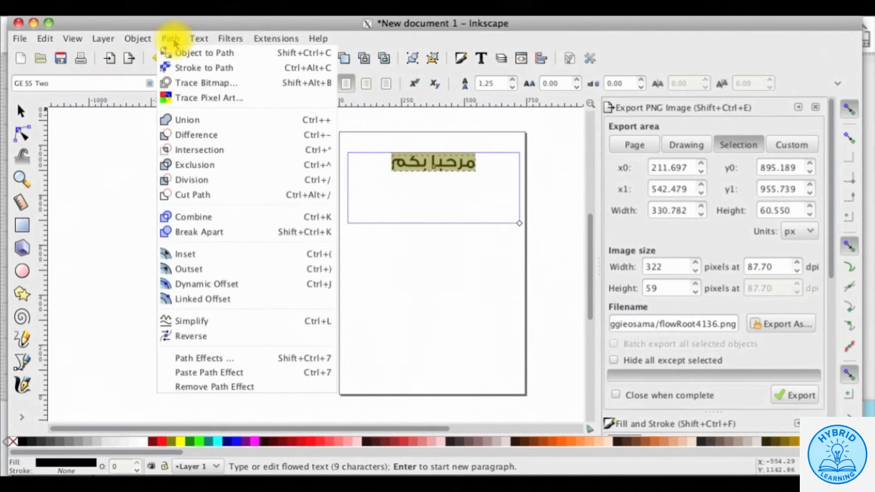
click(251, 56)
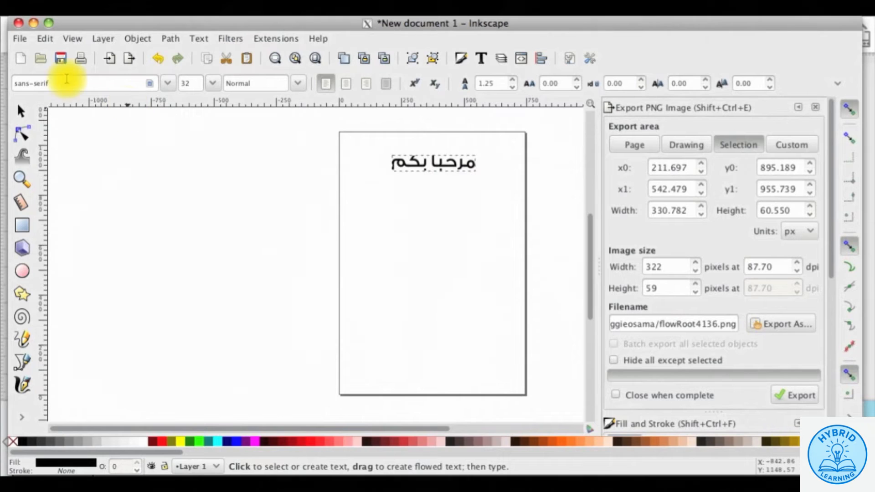
- Save the converted greeting as drawing-192.svg on the Desktop
click(21, 39)
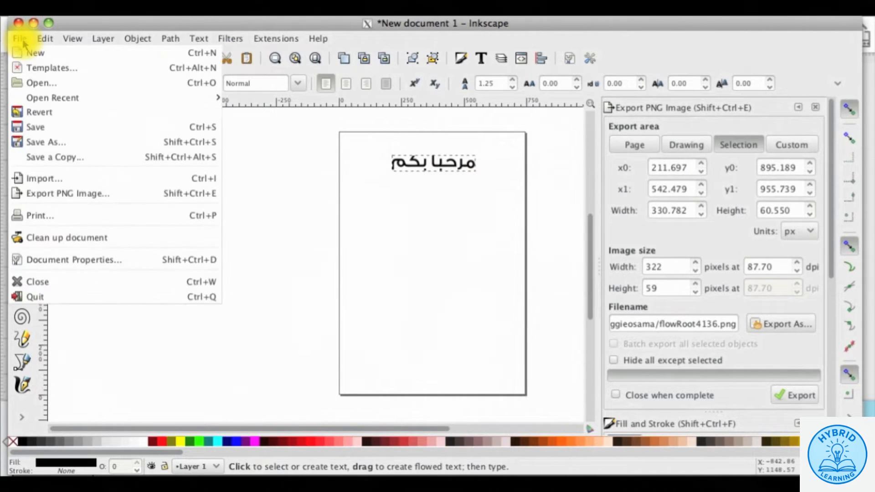
click(32, 143)
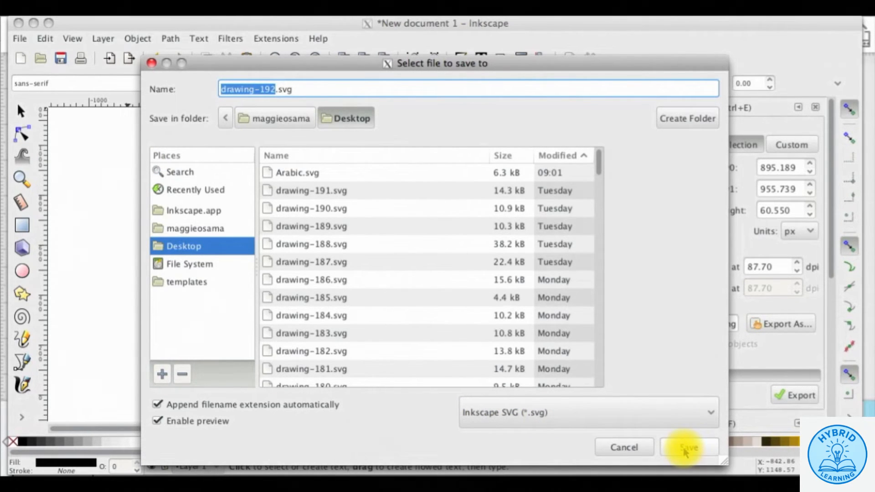
click(687, 449)
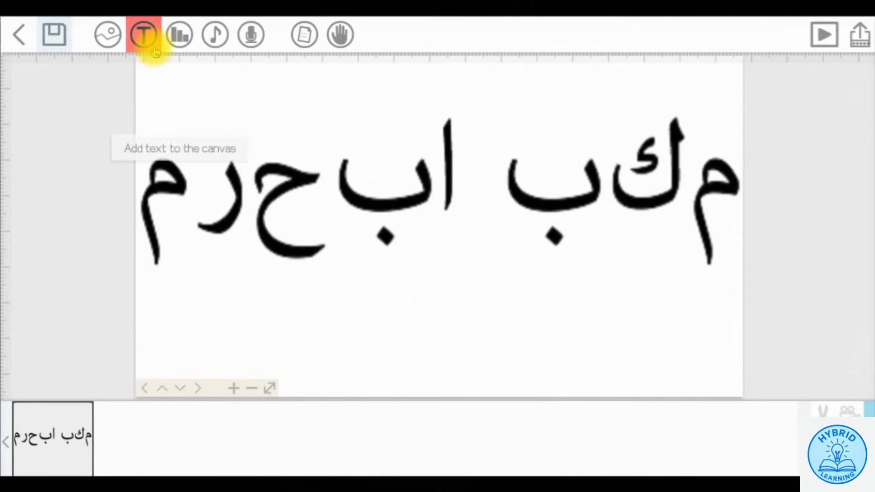
- Import drawing-192.svg from disk onto the VideoScribe canvas
click(109, 40)
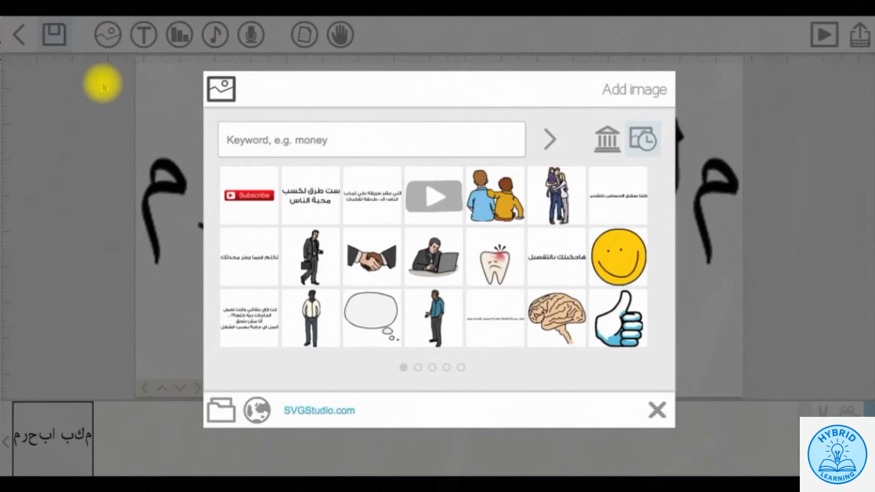
click(221, 410)
click(315, 82)
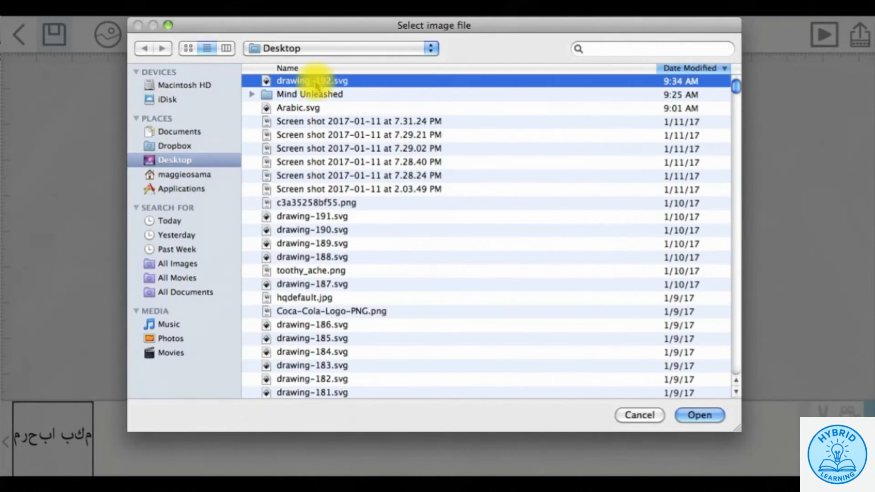
click(695, 413)
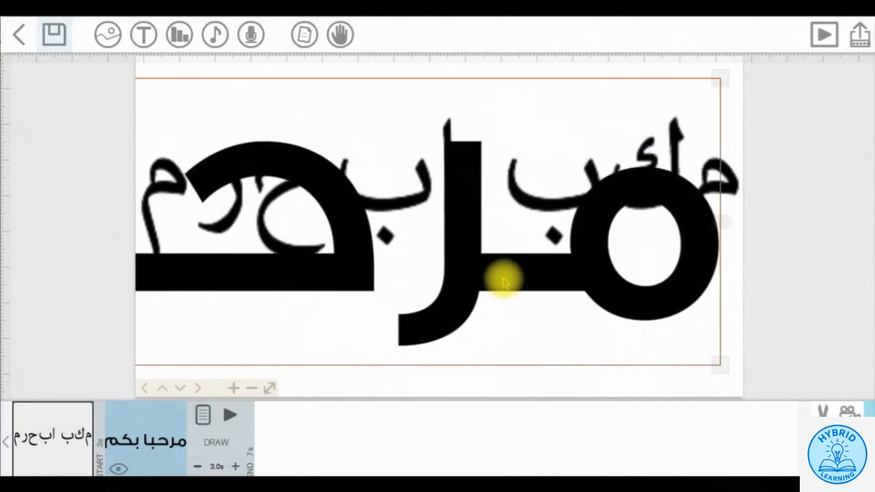
- Shrink the imported SVG greeting, place it below the large Arabic text, and preview the scribe
drag(720, 365, 314, 296)
drag(273, 255, 673, 270)
drag(708, 310, 525, 119)
click(849, 412)
click(797, 353)
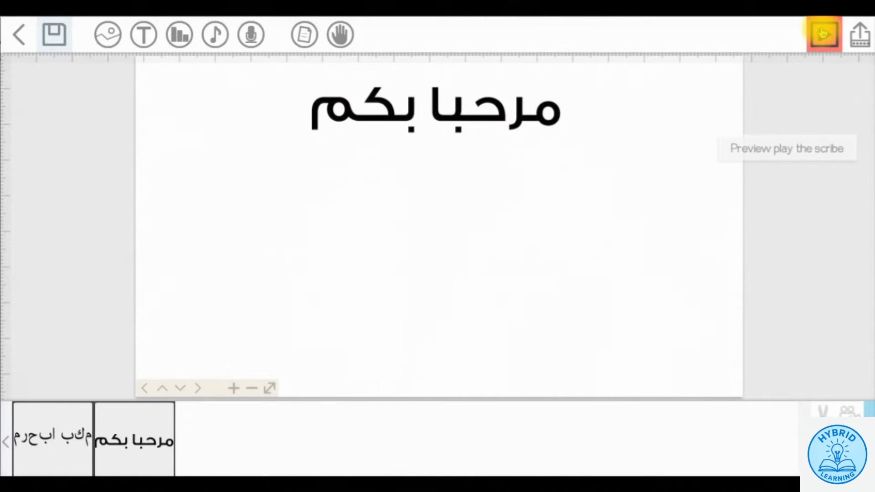
click(823, 34)
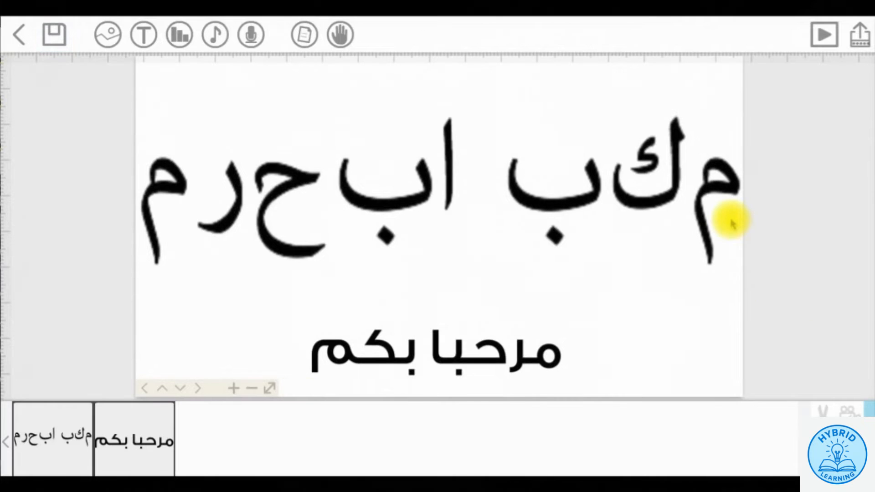
- Select the imported Arabic greeting and open its drawing properties
click(302, 358)
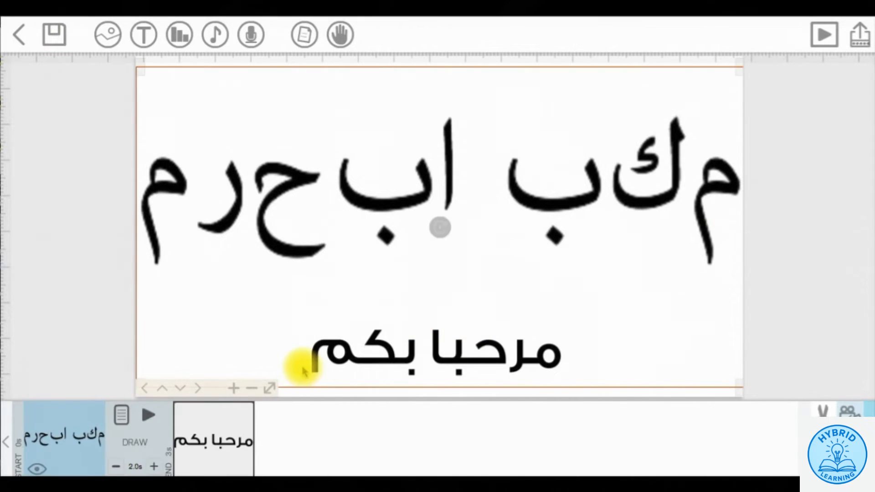
click(222, 437)
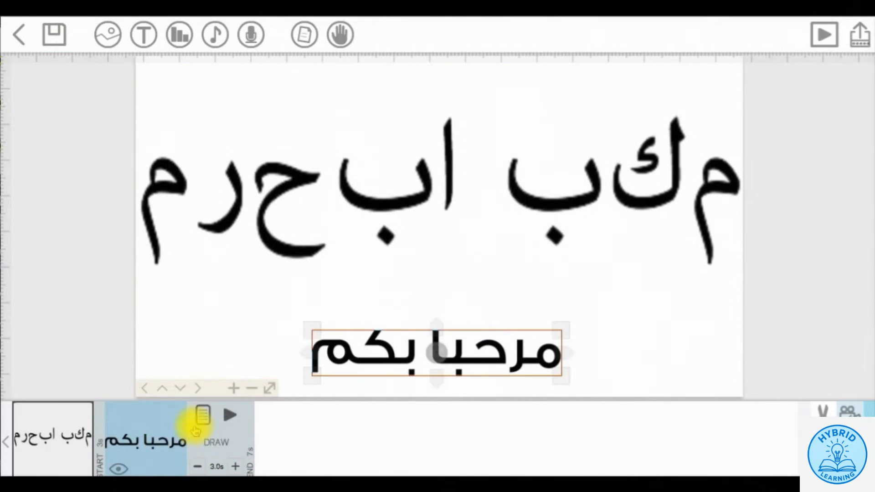
click(211, 424)
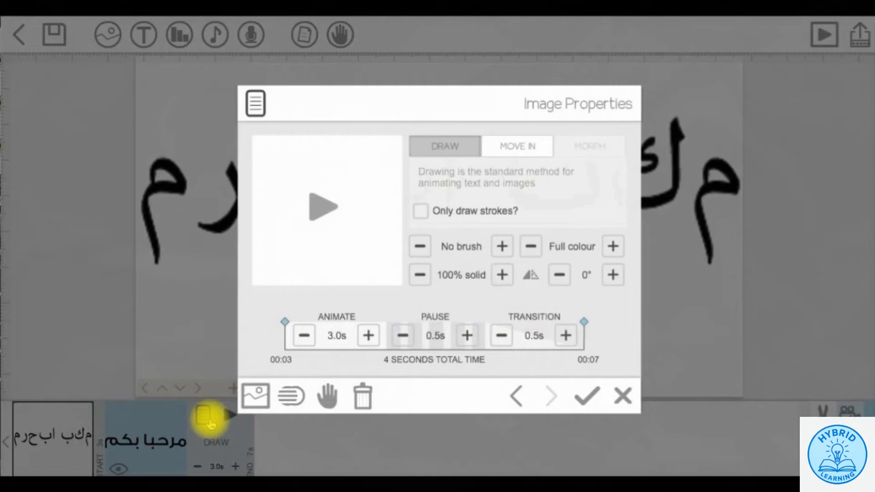
- Set its colour mode to a red Silhouette and apply the 3-second draw animation
click(613, 247)
click(613, 247)
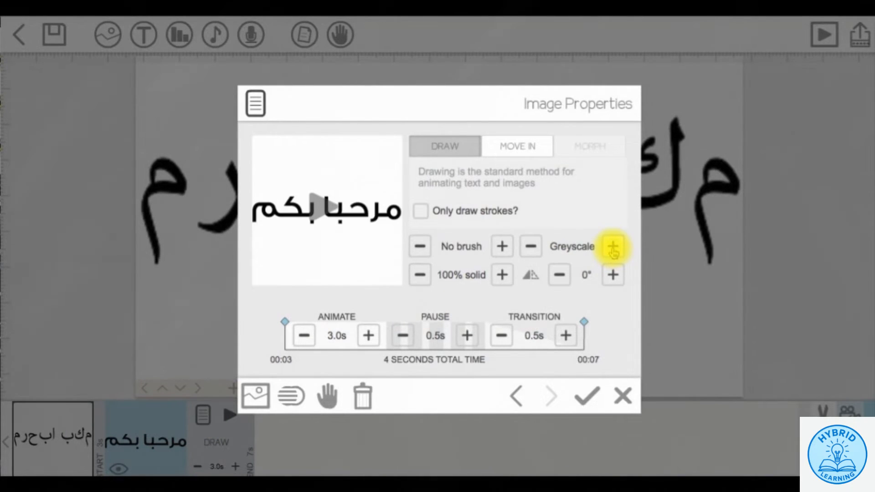
click(613, 247)
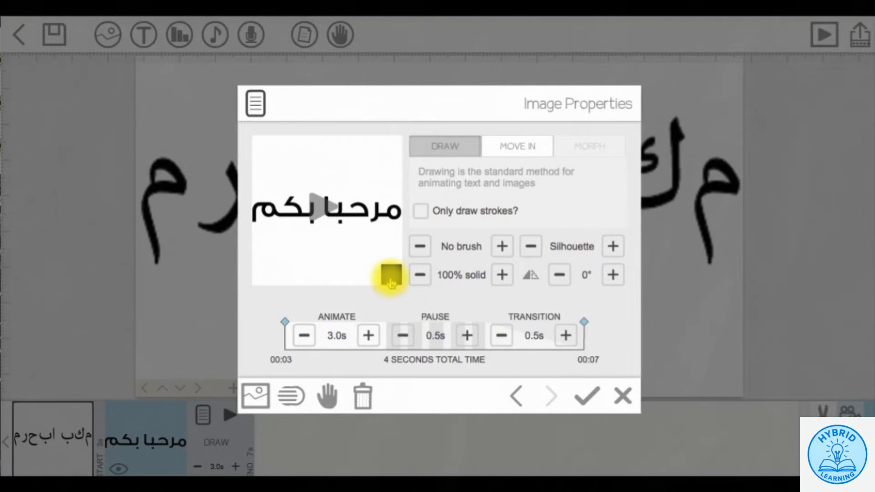
click(390, 275)
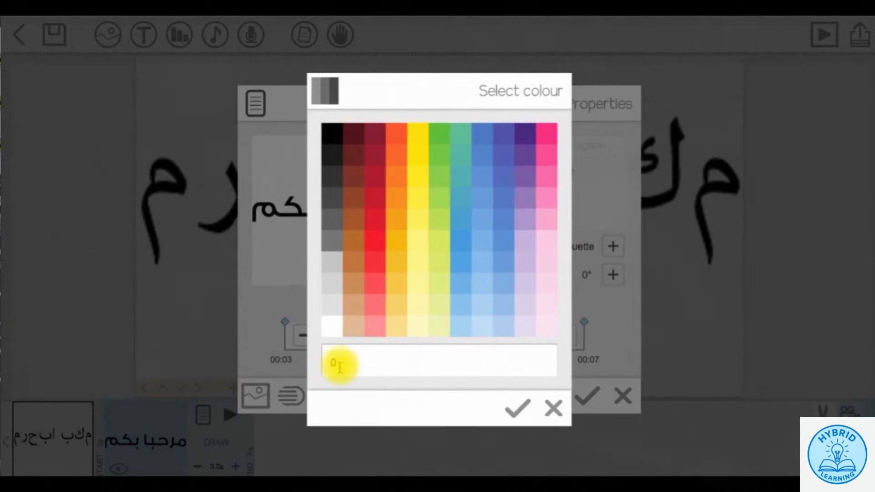
mouse_move(341, 366)
mouse_down()
mouse_move(318, 365)
mouse_move(327, 363)
mouse_up()
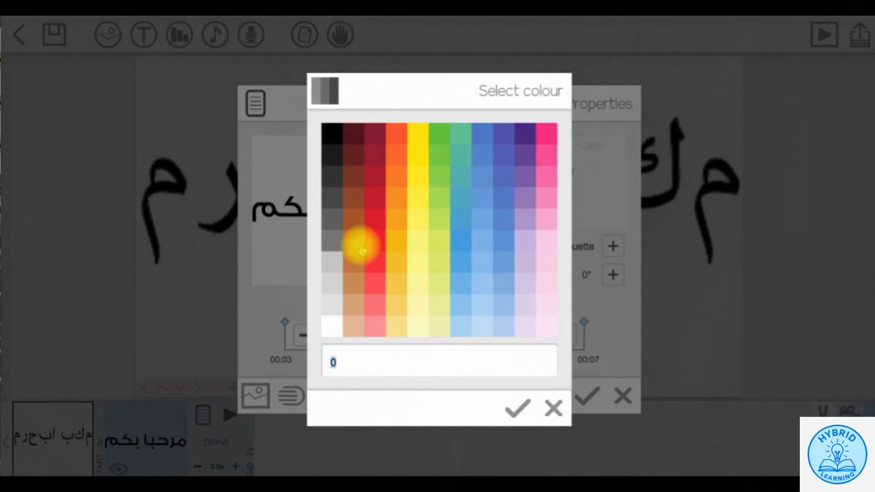
click(373, 196)
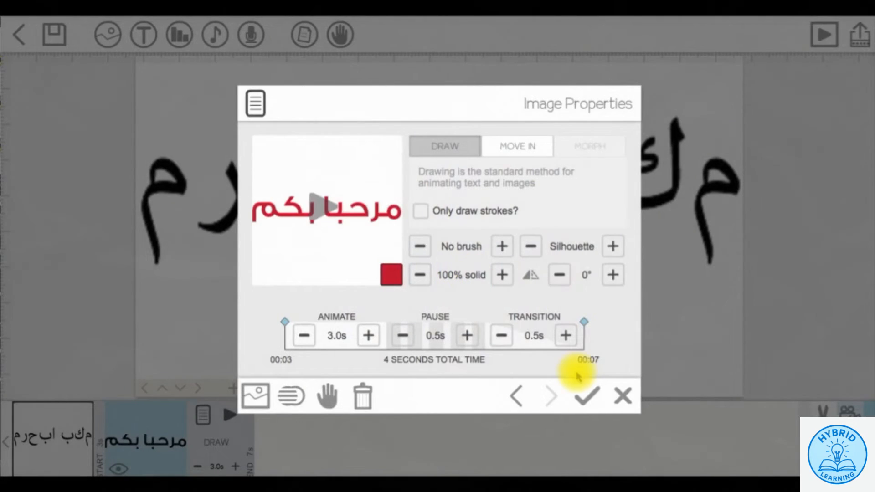
click(584, 392)
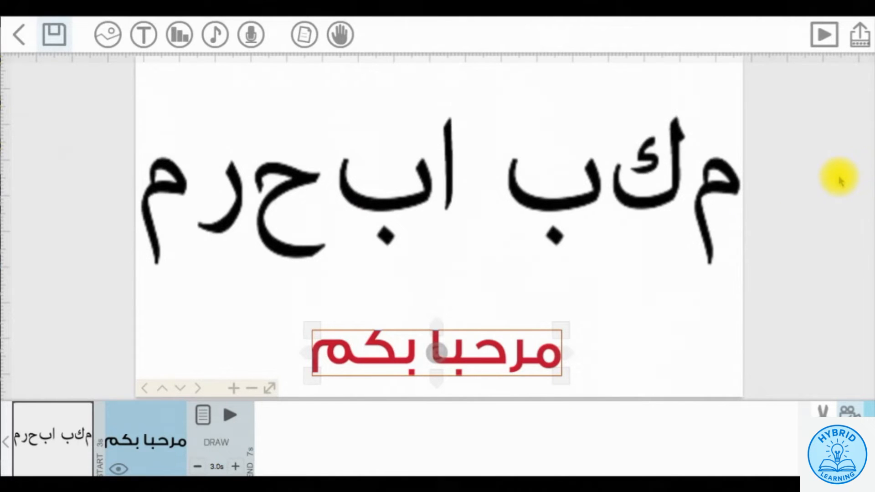
- Play the scribe preview to watch the Arabic greeting being drawn
click(823, 36)
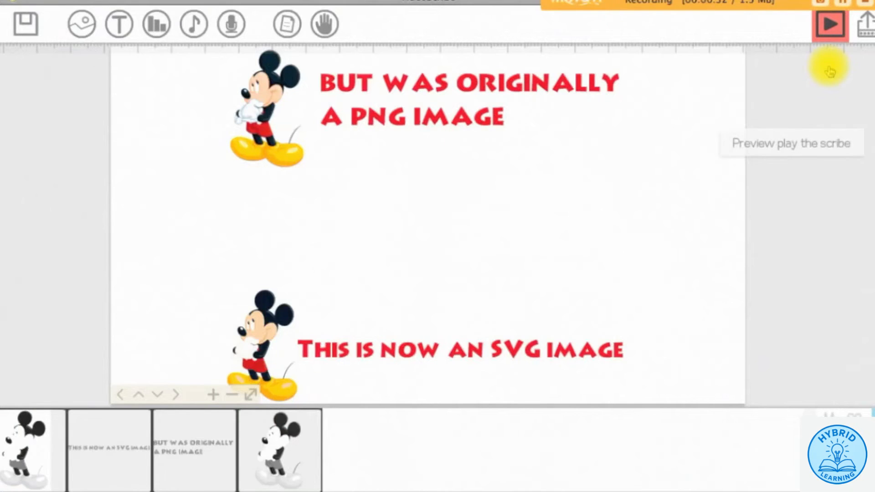
click(830, 71)
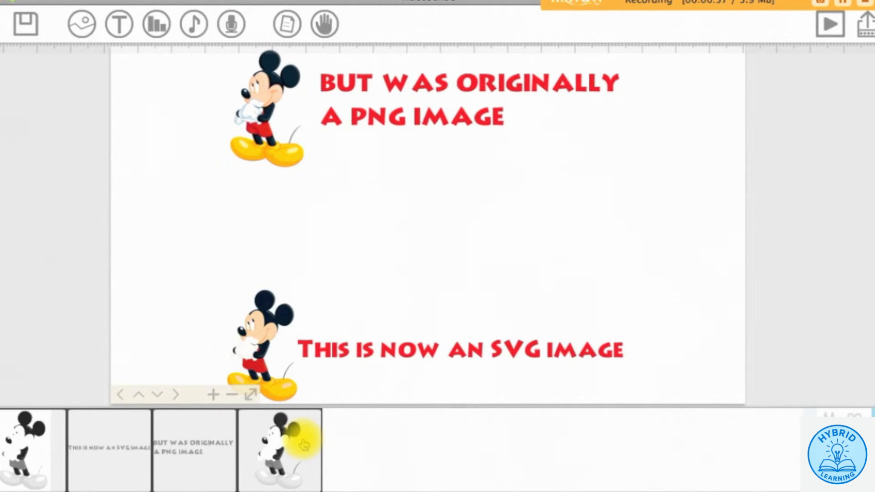
click(299, 432)
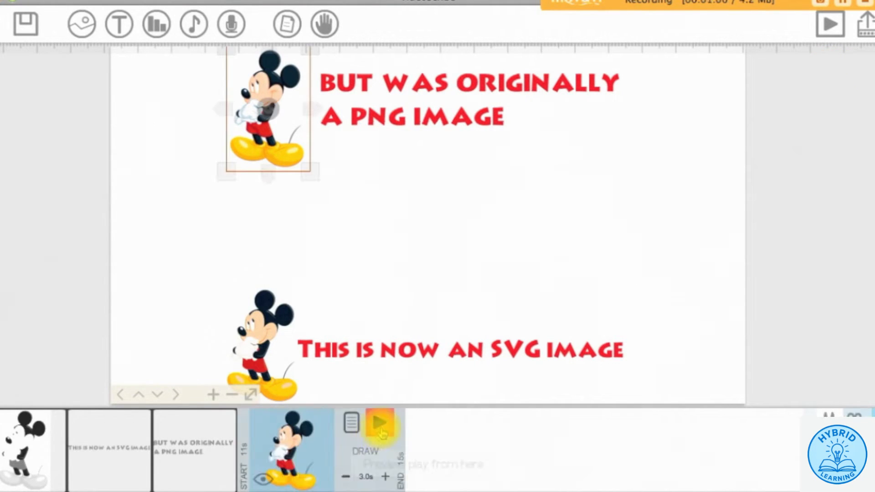
click(381, 433)
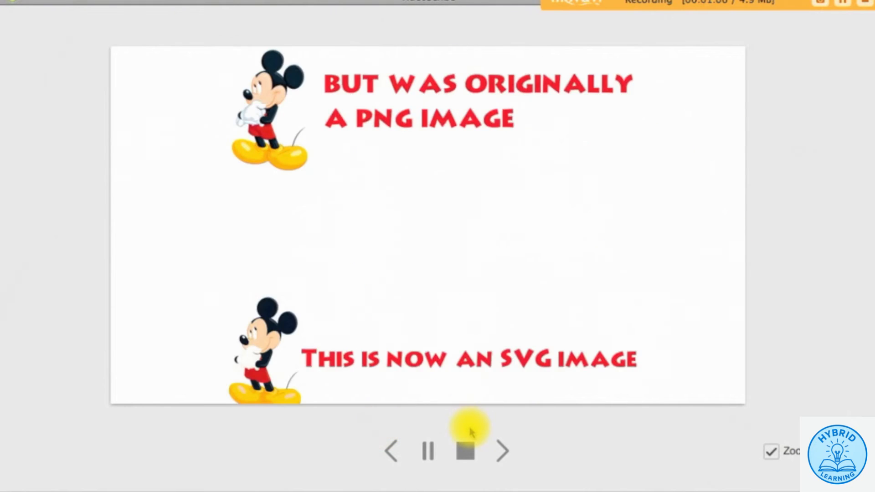
click(466, 451)
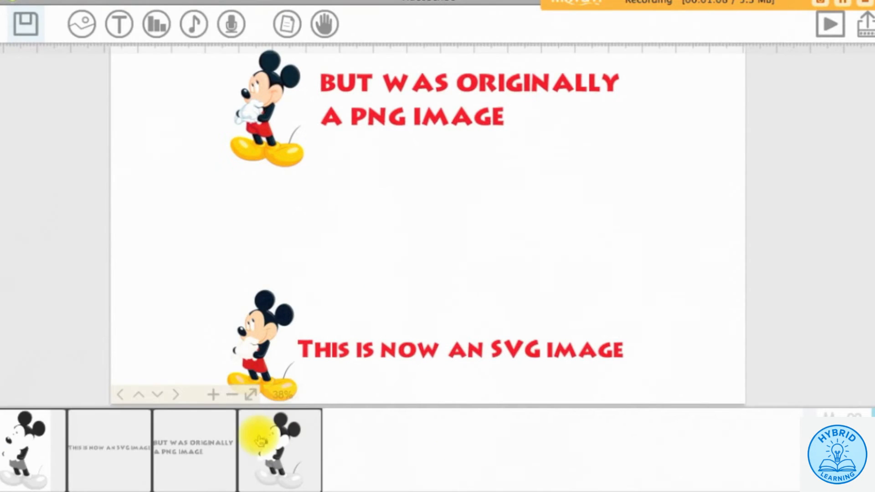
click(35, 443)
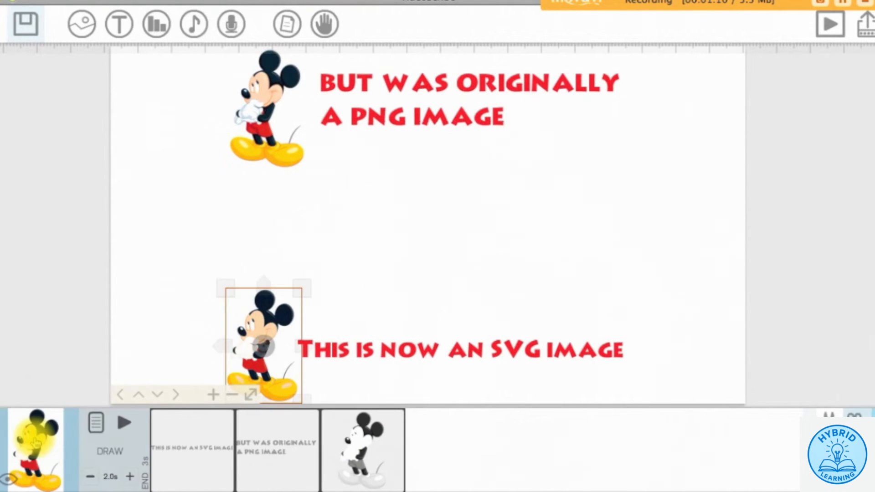
click(129, 430)
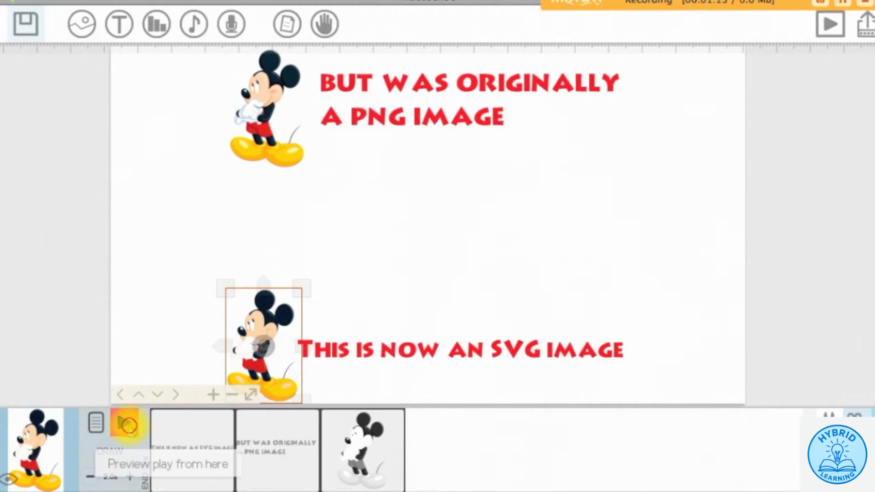
click(465, 450)
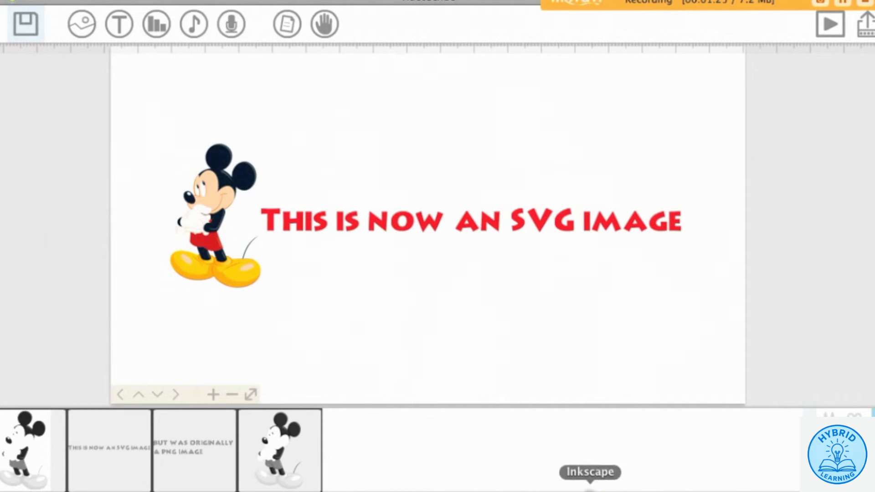
- Import Mickey_Mouse_PNG_Clipart_Image.png from Documents into Inkscape as a linked image
click(589, 488)
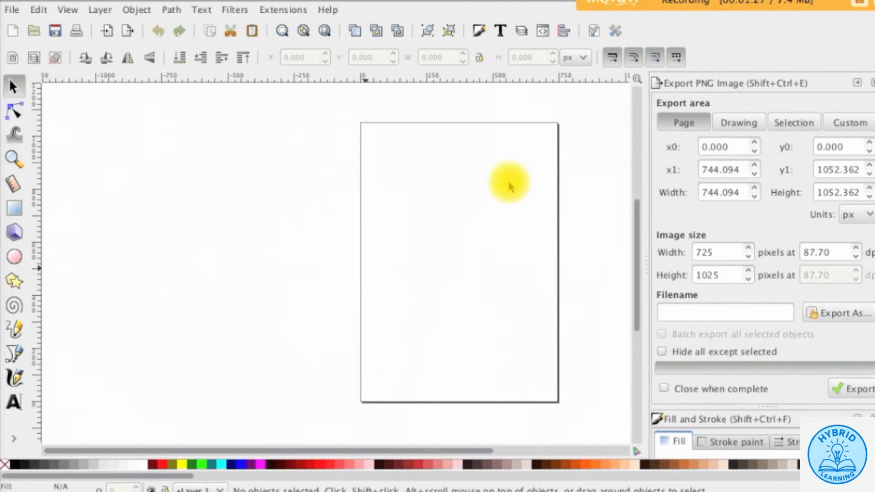
click(18, 11)
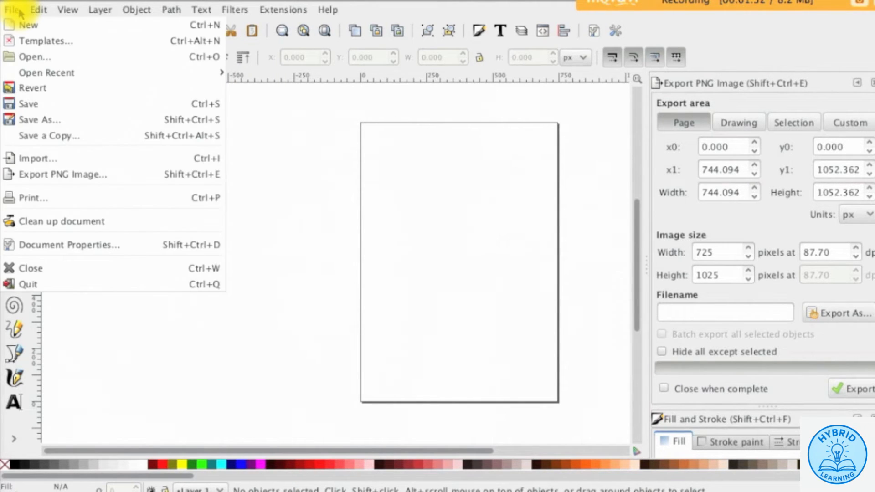
click(120, 162)
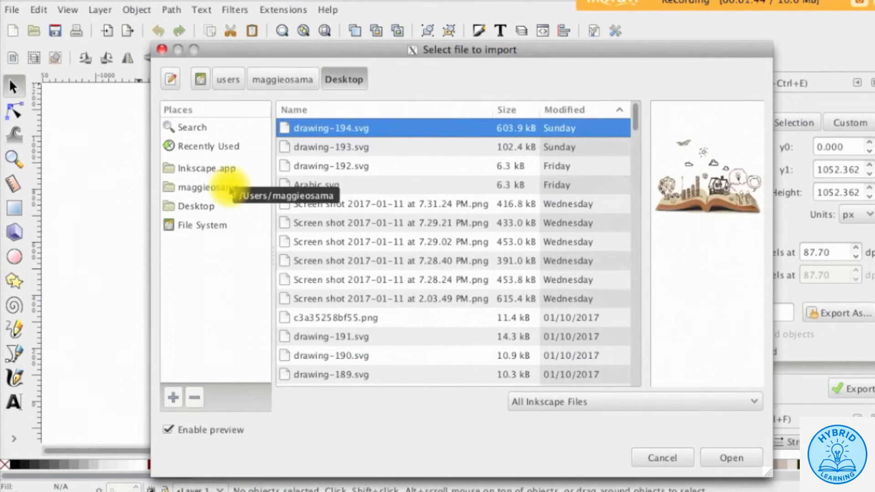
click(223, 187)
double_click(313, 184)
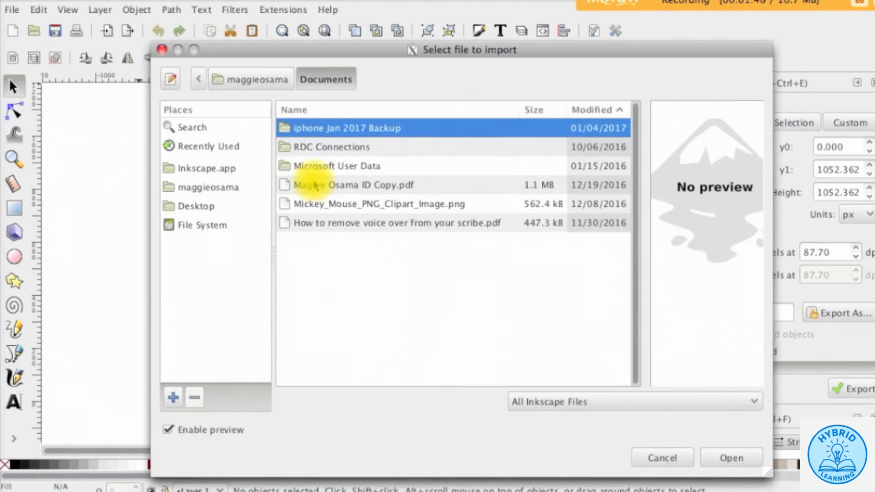
click(354, 202)
click(733, 459)
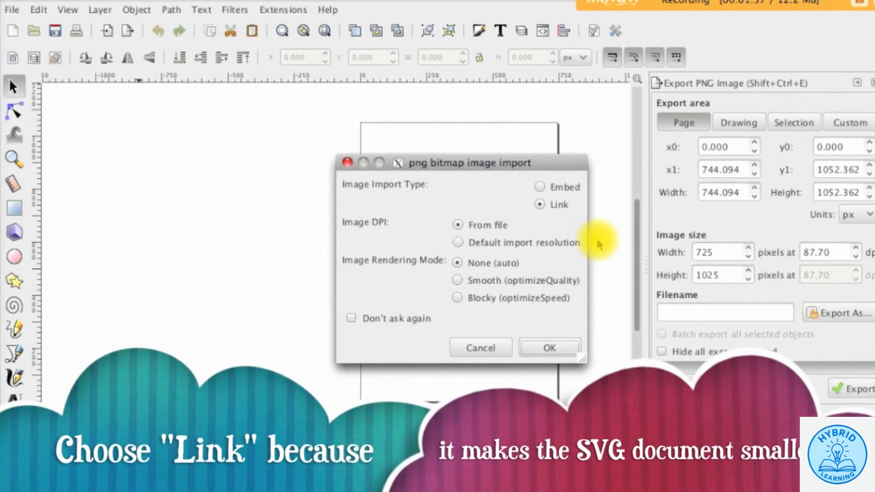
click(542, 216)
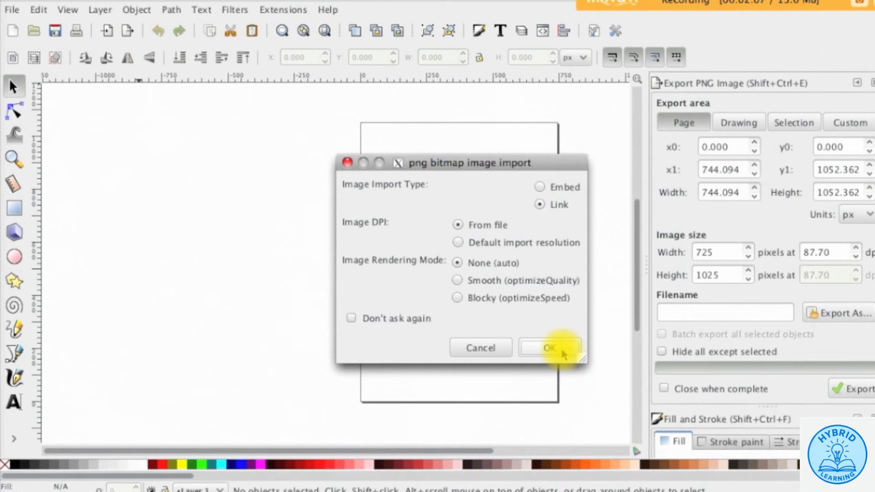
click(563, 352)
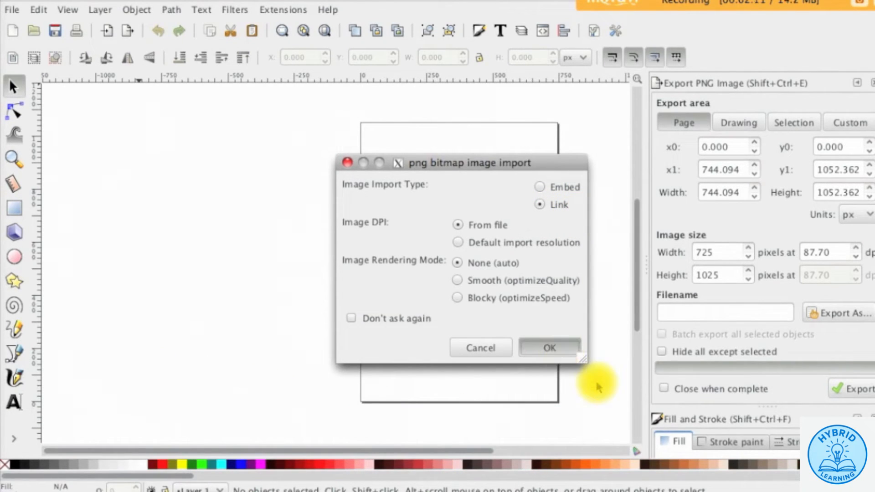
- Move the Mickey image and scale it down to fit inside the page
drag(454, 221, 357, 293)
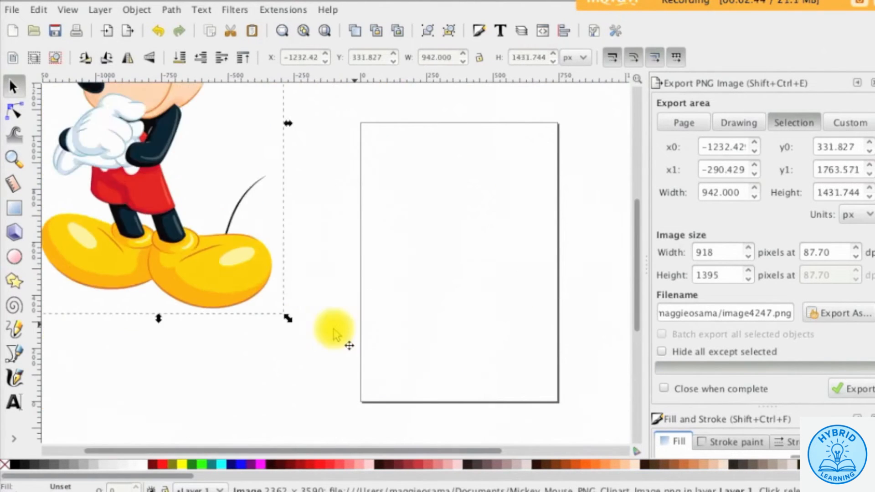
drag(336, 328, 495, 366)
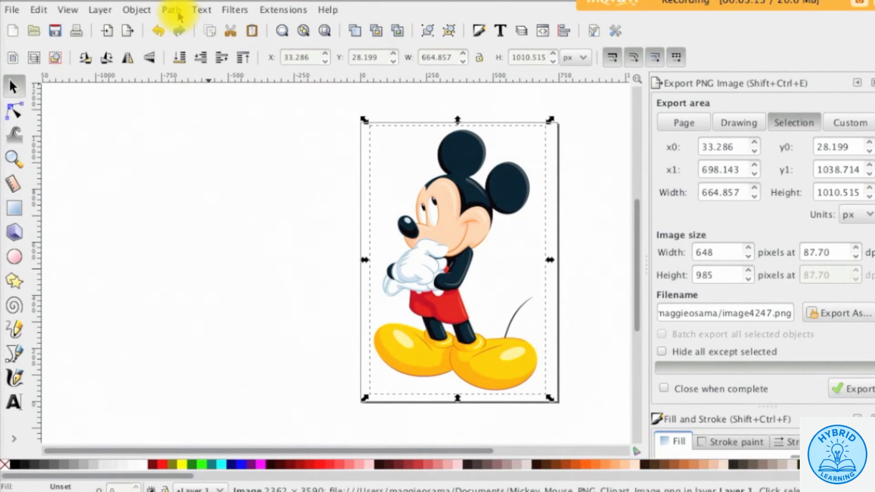
click(172, 10)
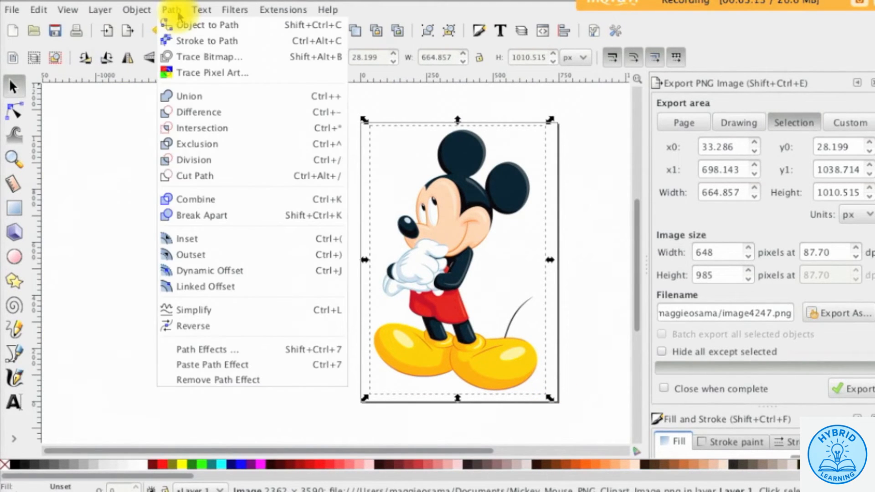
- In Trace Bitmap, choose multiple colour scans and set the scan count to 8
click(270, 64)
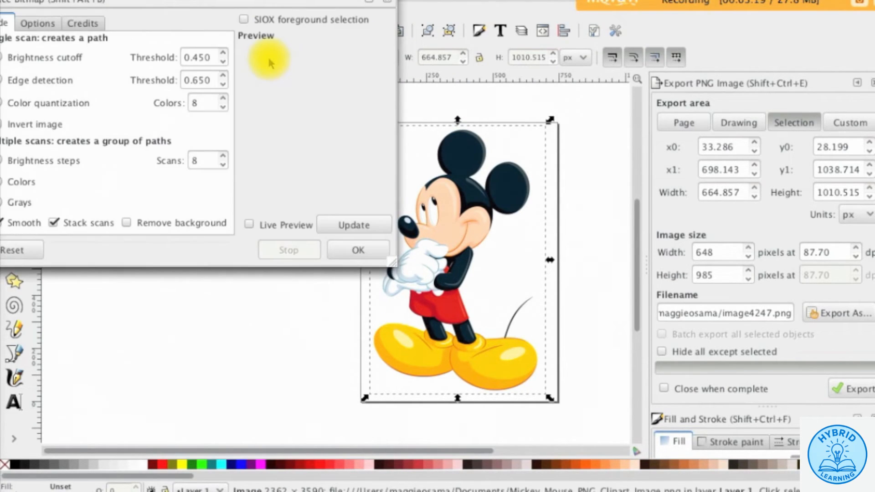
drag(253, 0, 345, 38)
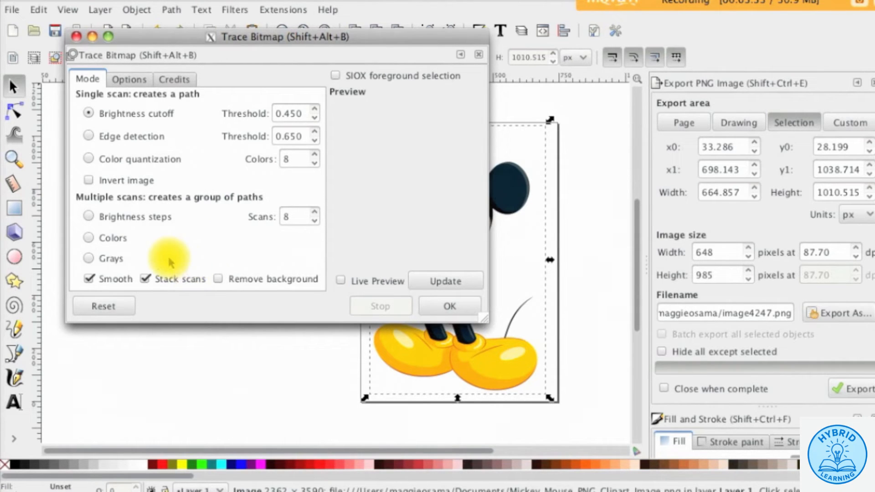
click(108, 239)
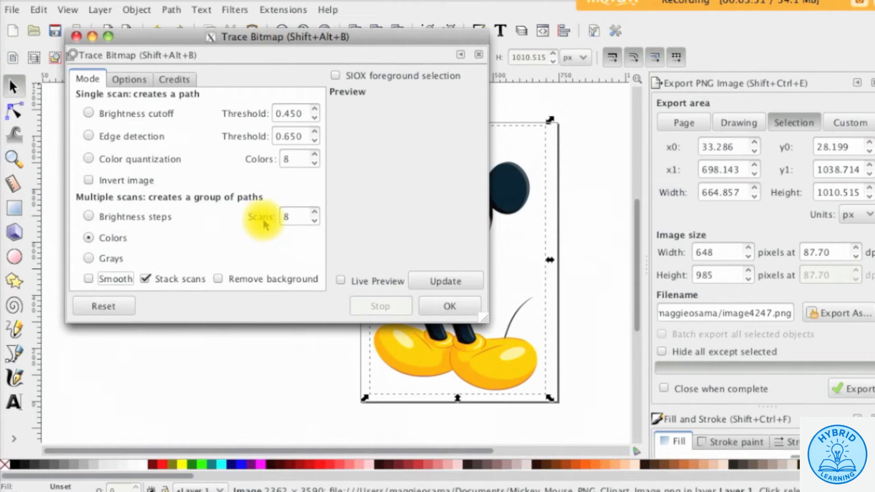
click(314, 213)
click(315, 213)
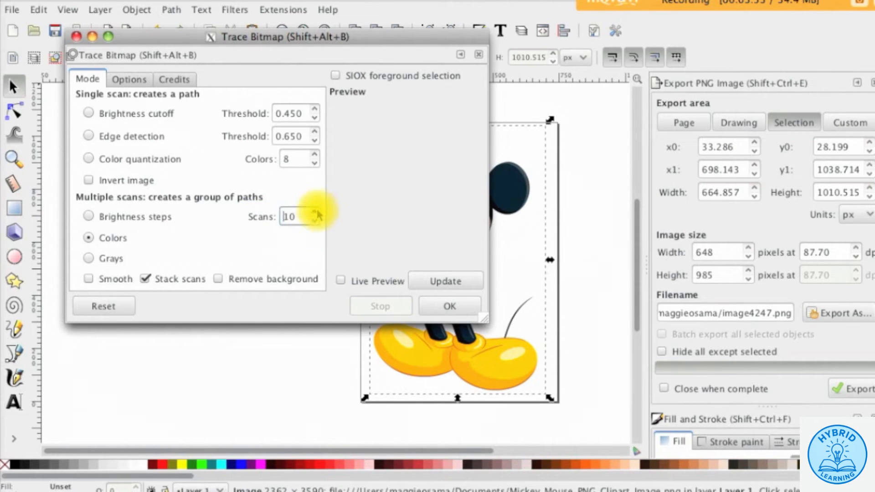
click(314, 212)
click(314, 212)
click(315, 212)
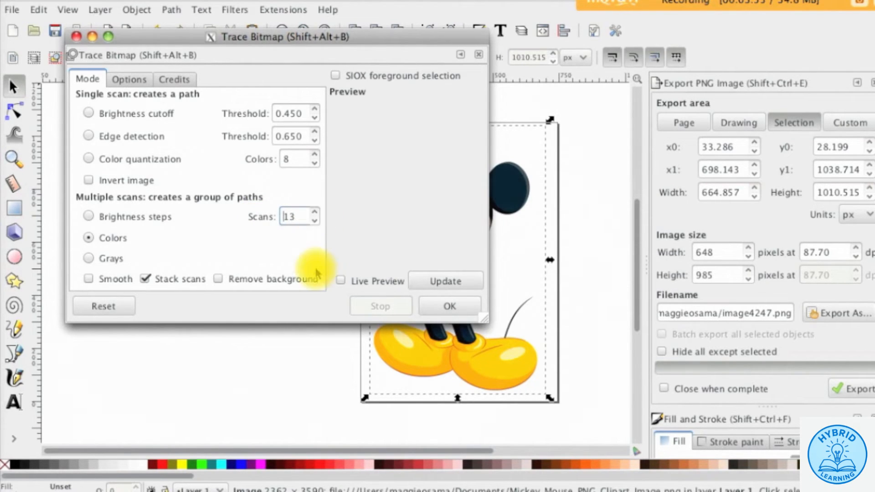
double_click(288, 217)
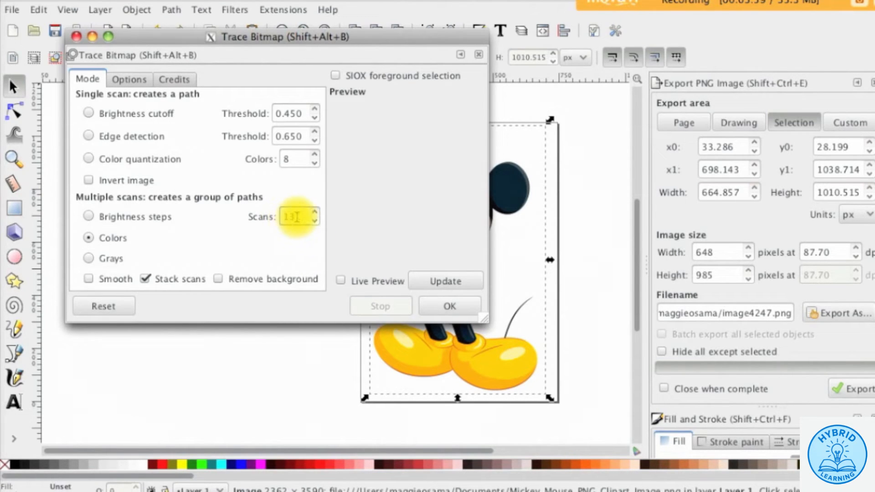
text(6)
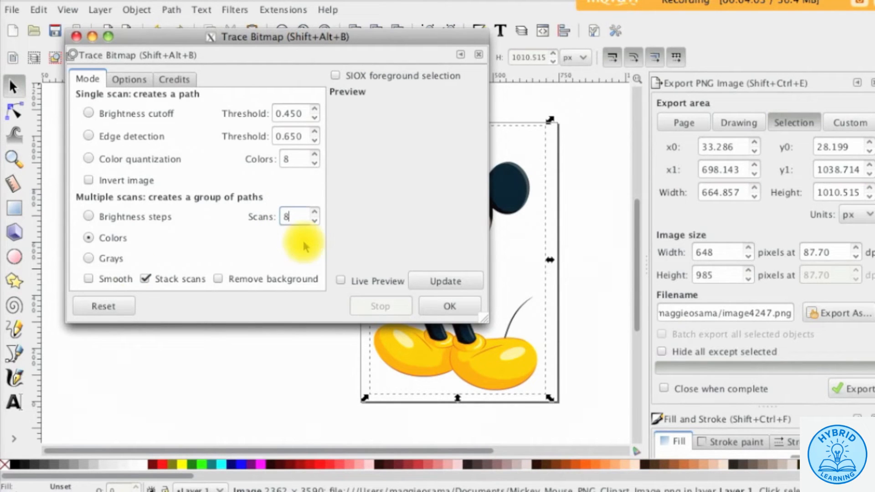
- Keep smoothing off, remove the background, update the preview and run the trace
click(108, 284)
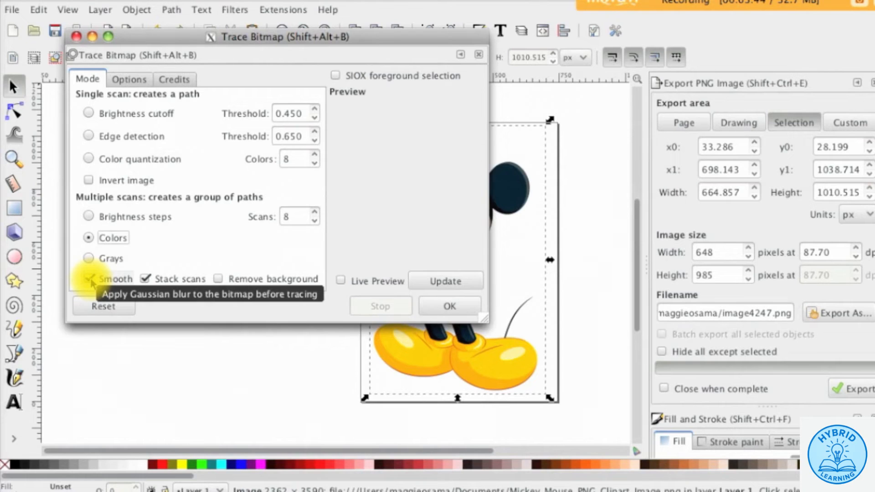
click(90, 280)
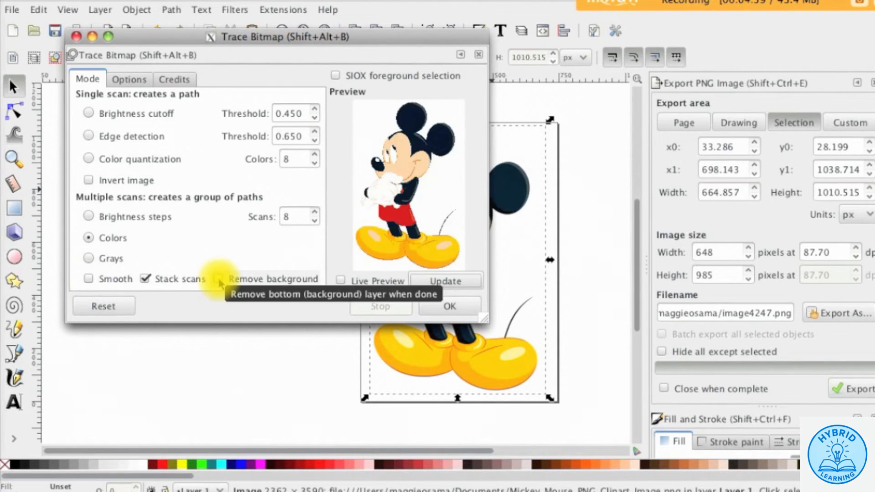
click(219, 279)
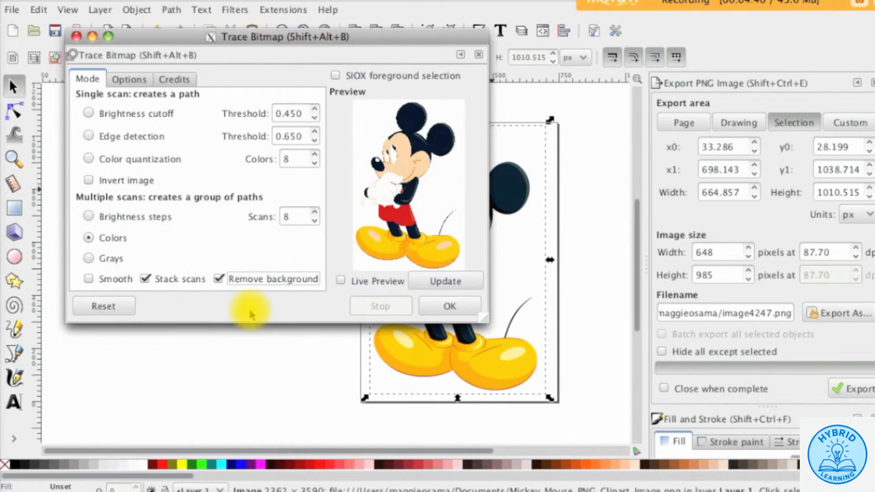
click(436, 286)
click(462, 302)
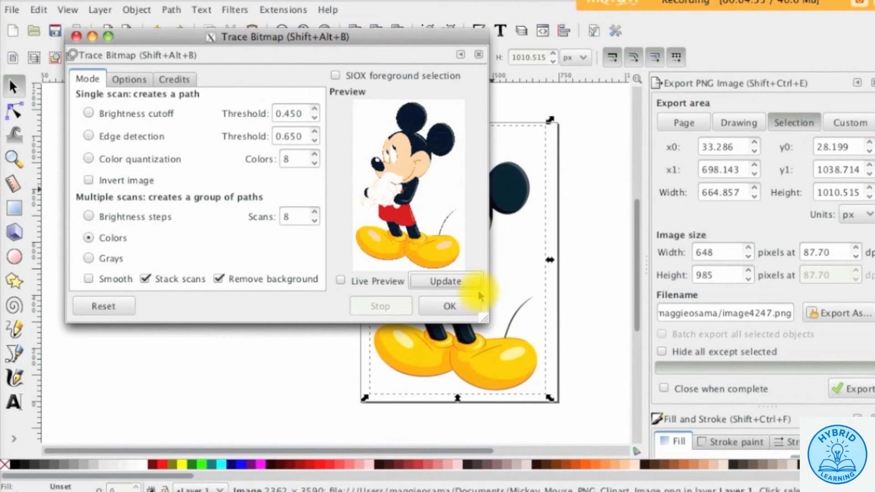
click(457, 312)
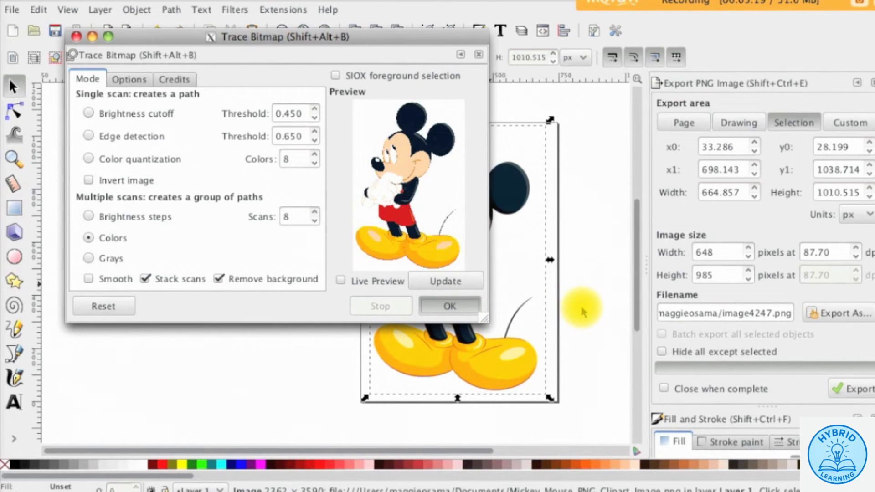
key(Return)
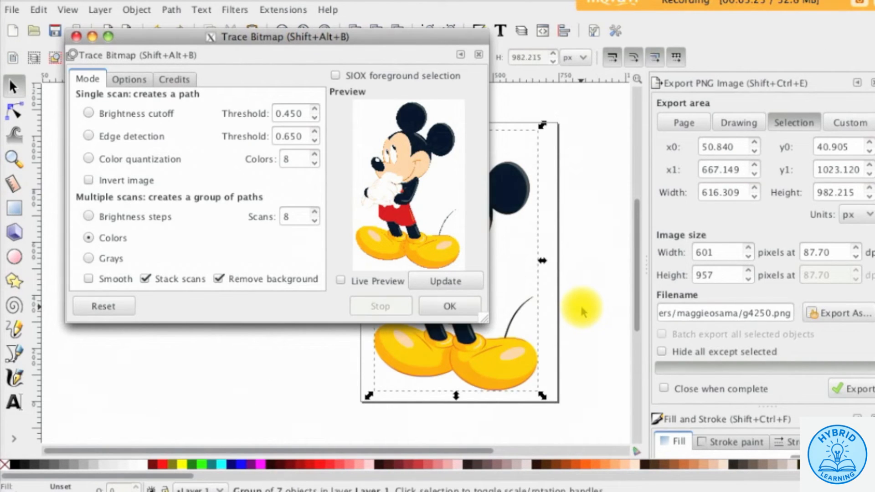
- Delete the original Mickey image and move the traced Mickey group onto the page
click(76, 36)
drag(459, 221, 300, 218)
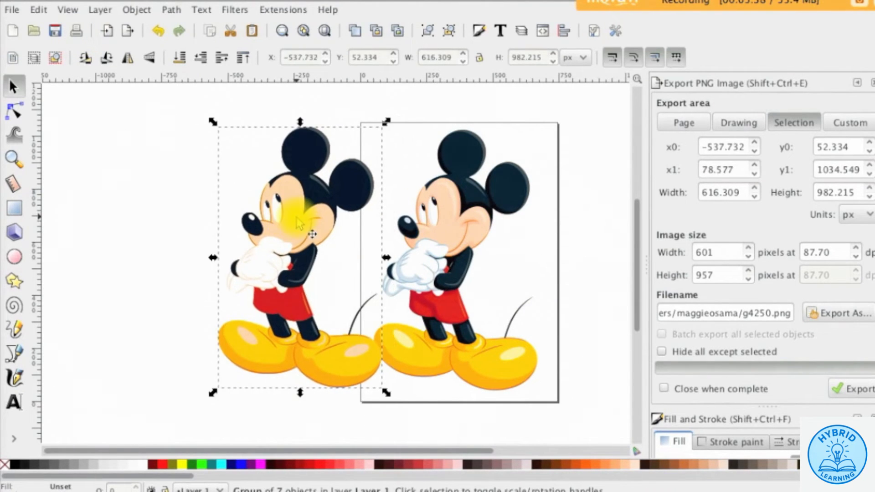
click(457, 235)
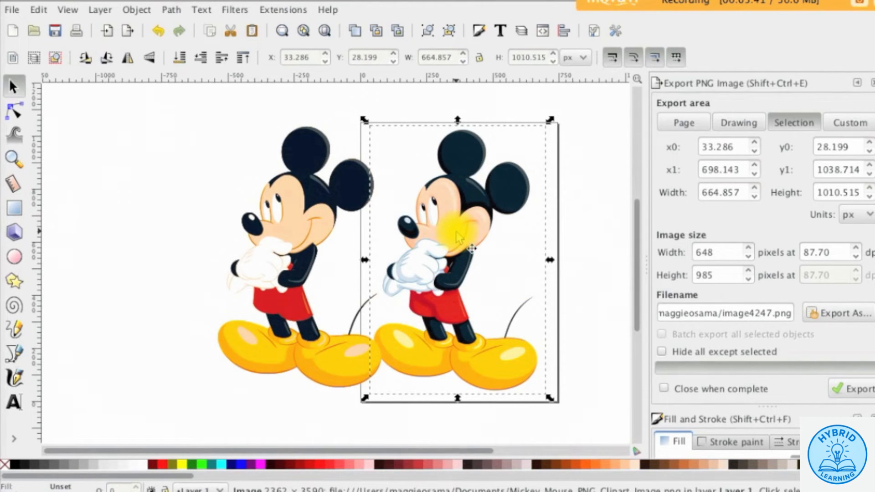
key(Delete)
click(297, 213)
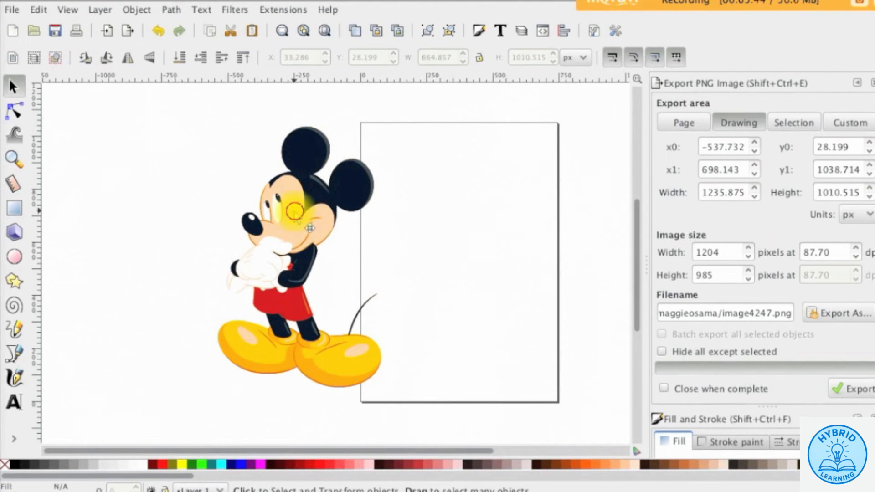
drag(297, 218, 460, 224)
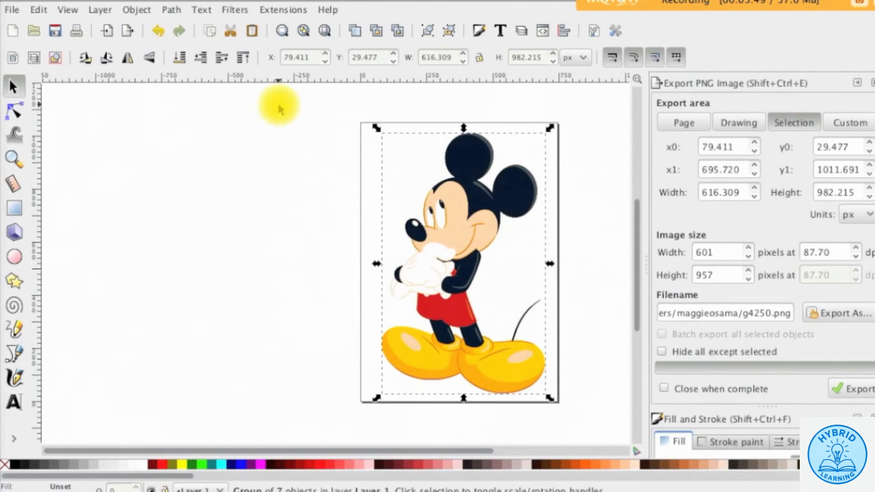
- Ungroup the traced Mickey into separate path objects
click(151, 16)
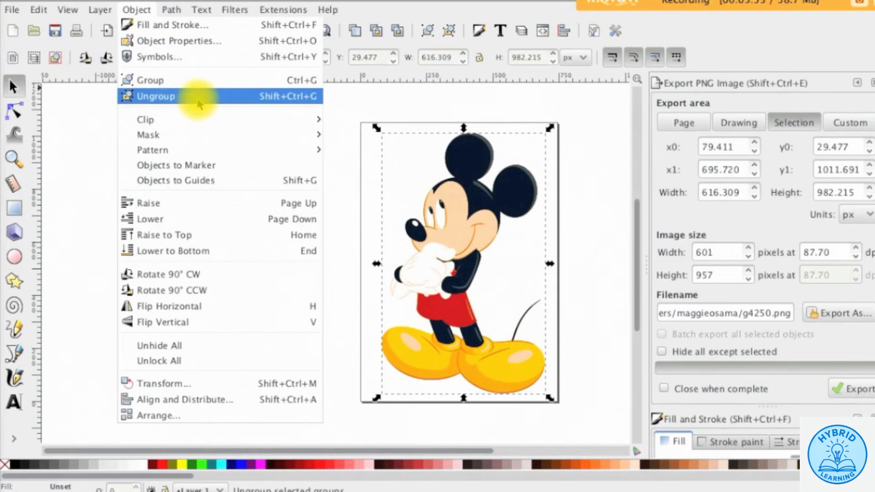
click(229, 96)
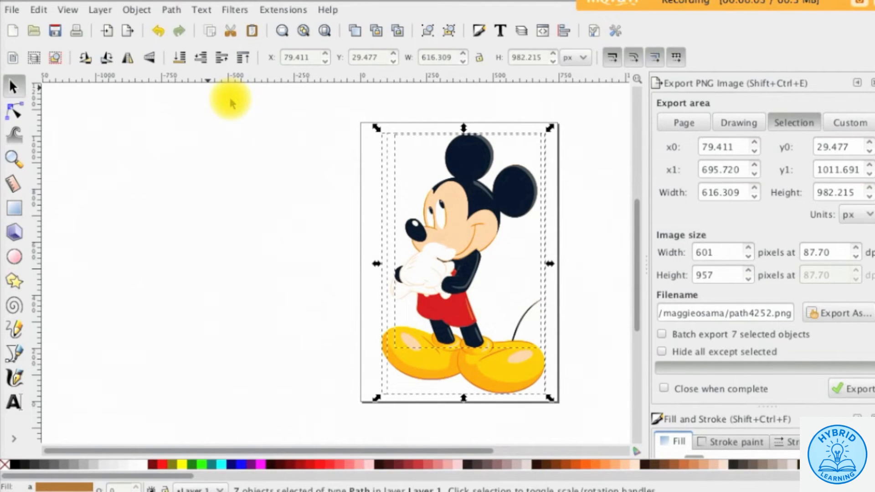
click(12, 9)
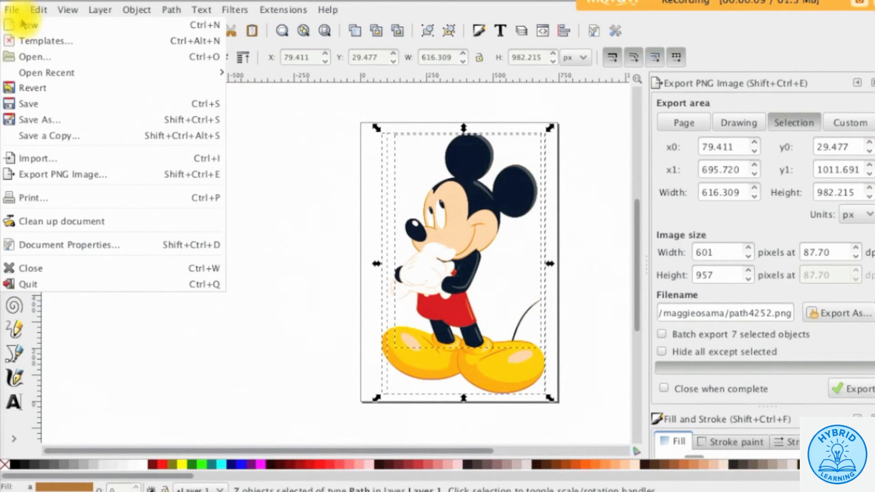
- Save as Optimized SVG named mickey.svg in Documents, accepting the default optimization options
click(59, 117)
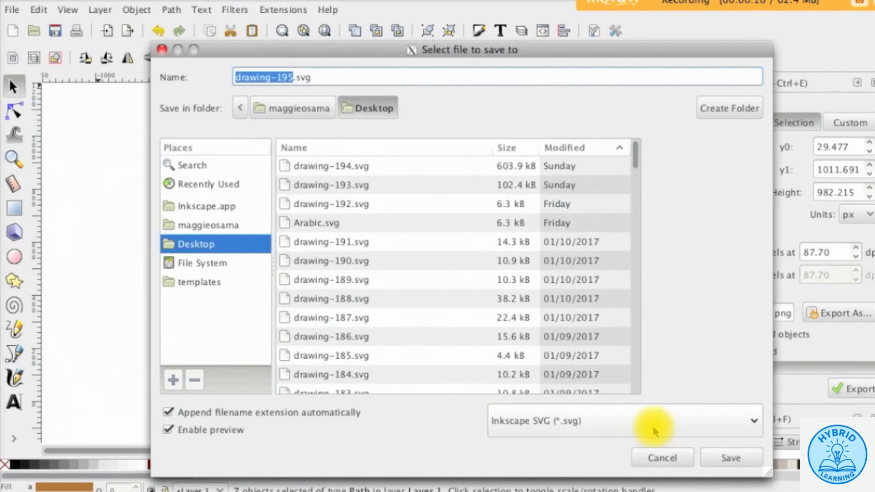
click(651, 422)
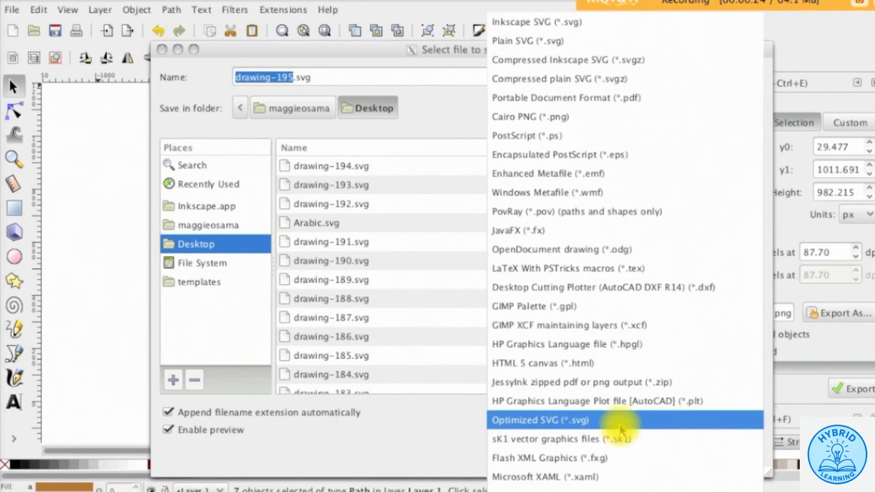
click(651, 420)
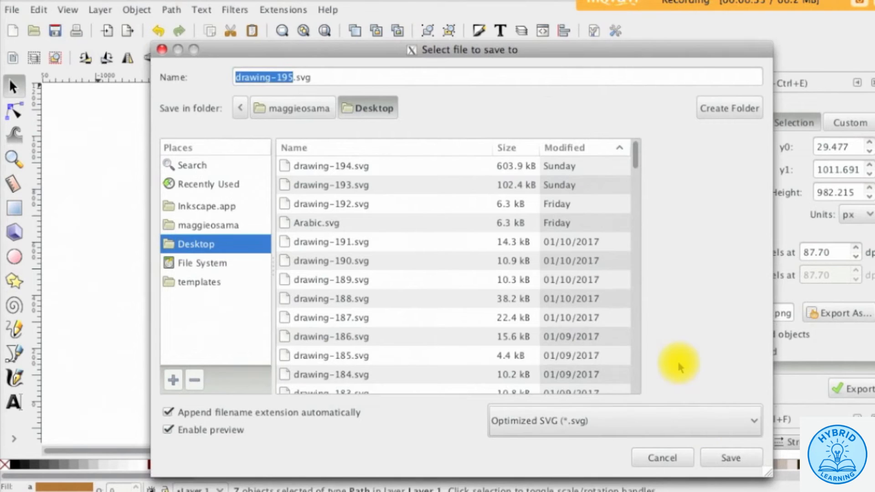
text(mickey)
click(214, 224)
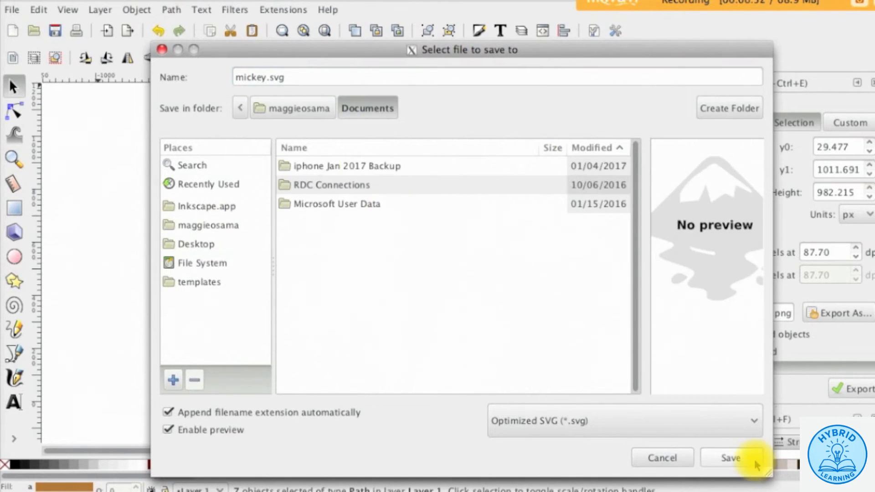
click(754, 457)
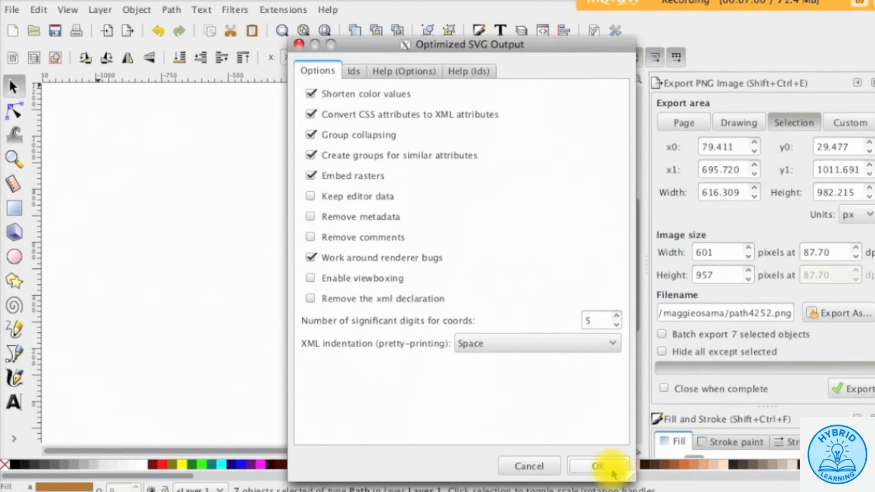
click(598, 466)
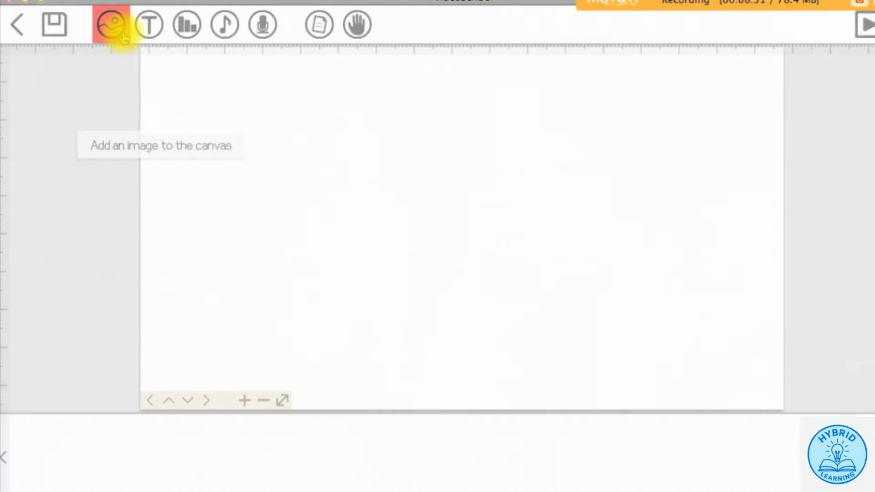
- Import the Mickey image in full colour, drag it left beside the other Mickey, and preview
click(111, 25)
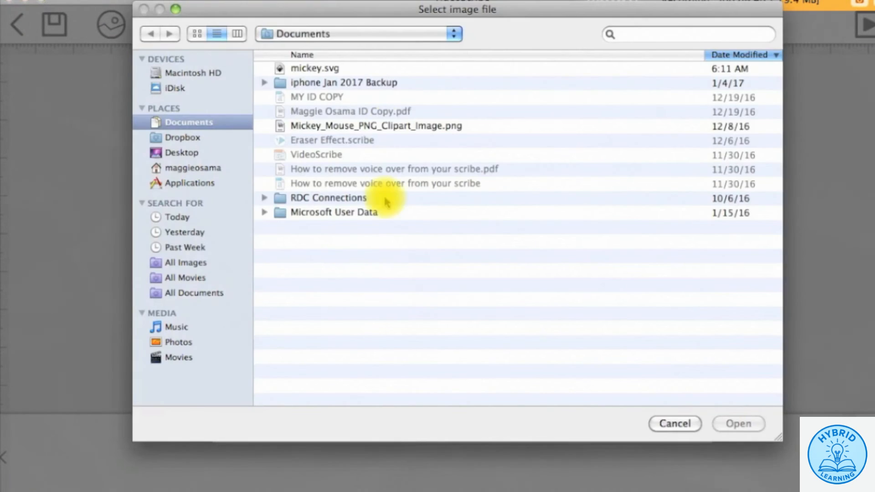
click(734, 422)
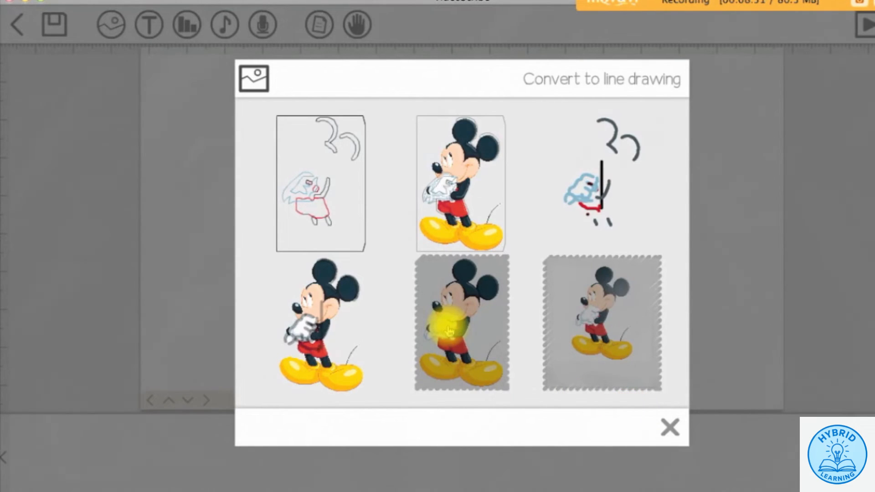
click(488, 381)
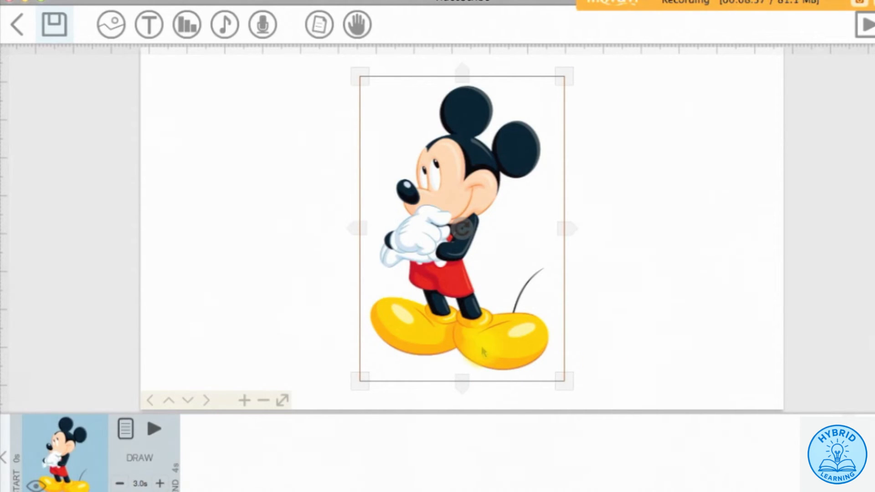
drag(486, 349, 332, 347)
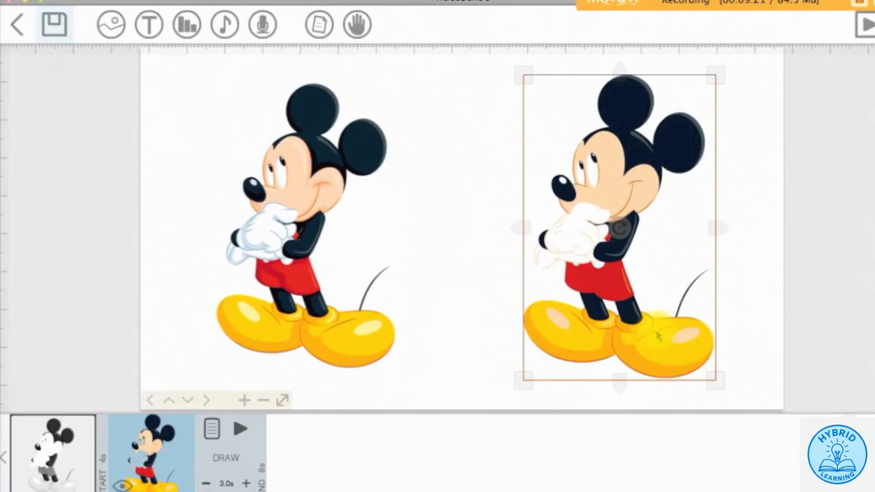
click(866, 25)
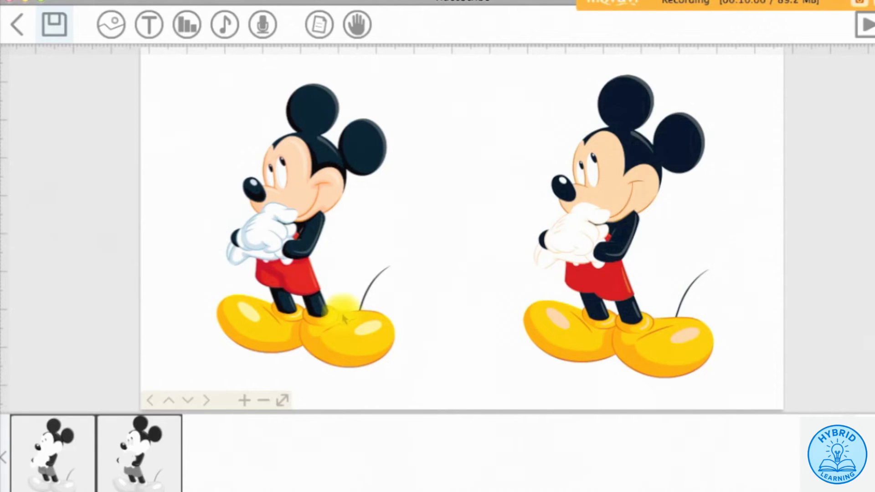
- Set the first Mickey element's animation to Move In from the left
click(78, 433)
click(125, 428)
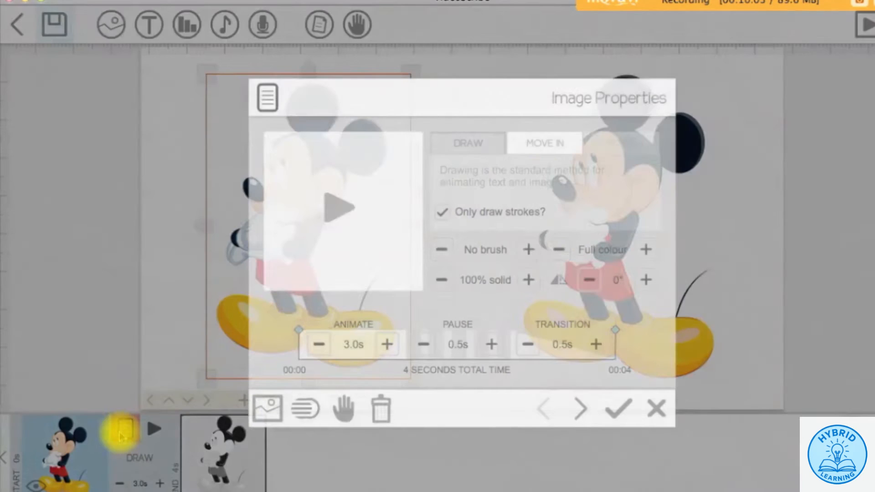
click(566, 155)
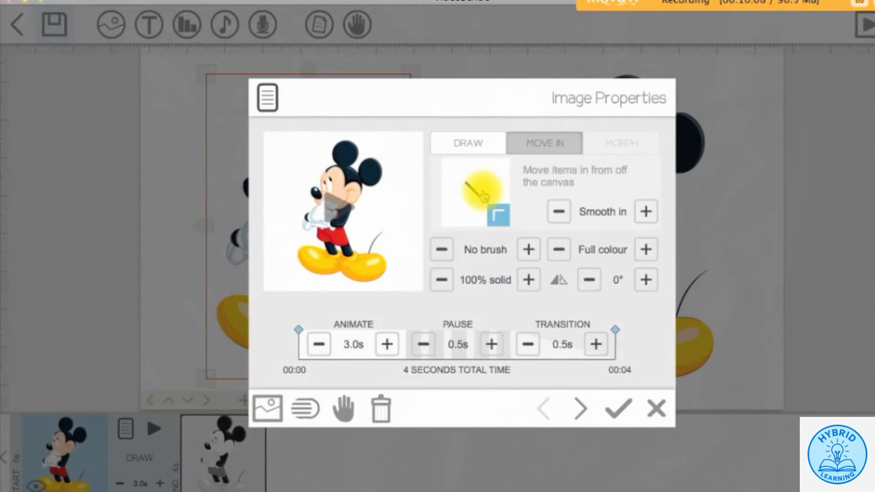
drag(464, 182, 451, 196)
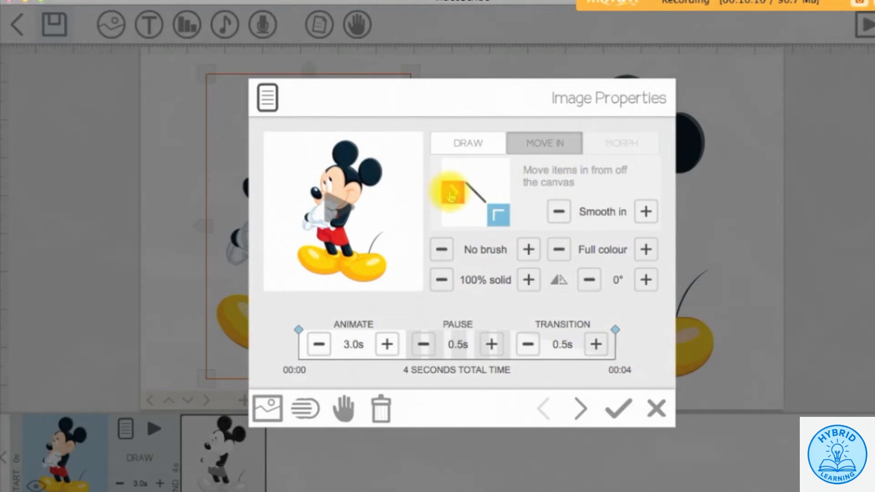
click(451, 196)
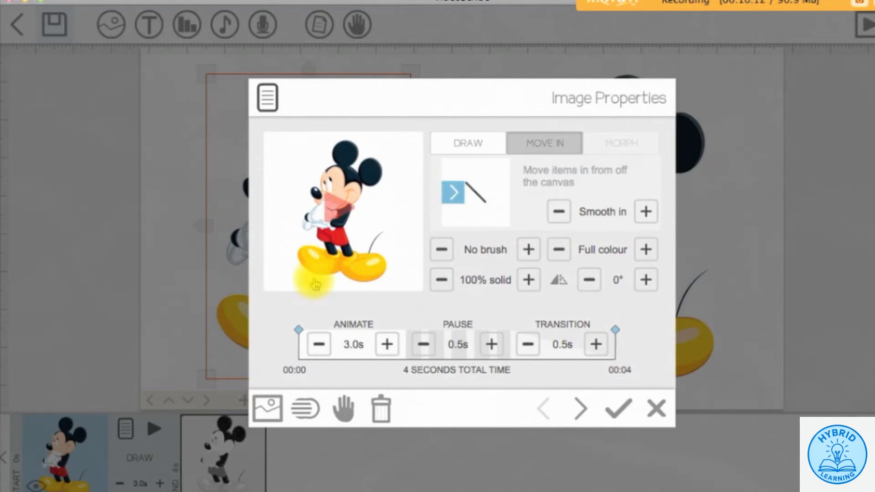
- Choose a hand for the Move In animation, apply the settings, and preview the scene
click(343, 408)
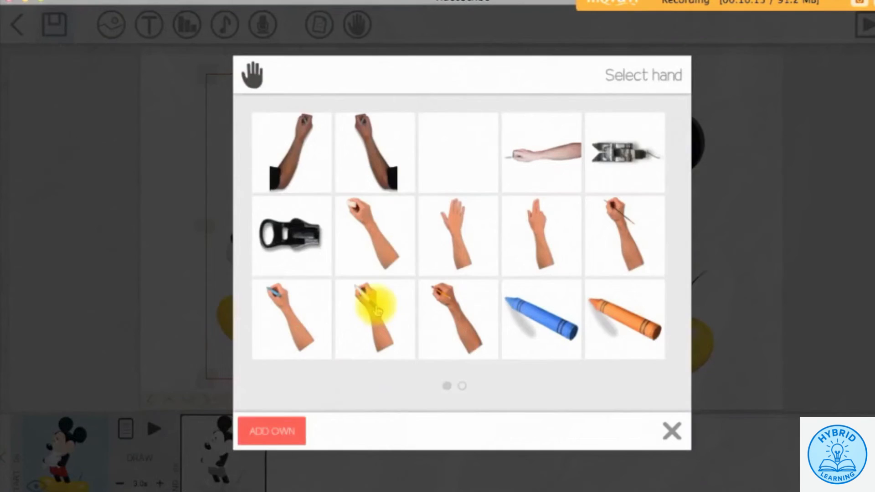
click(458, 166)
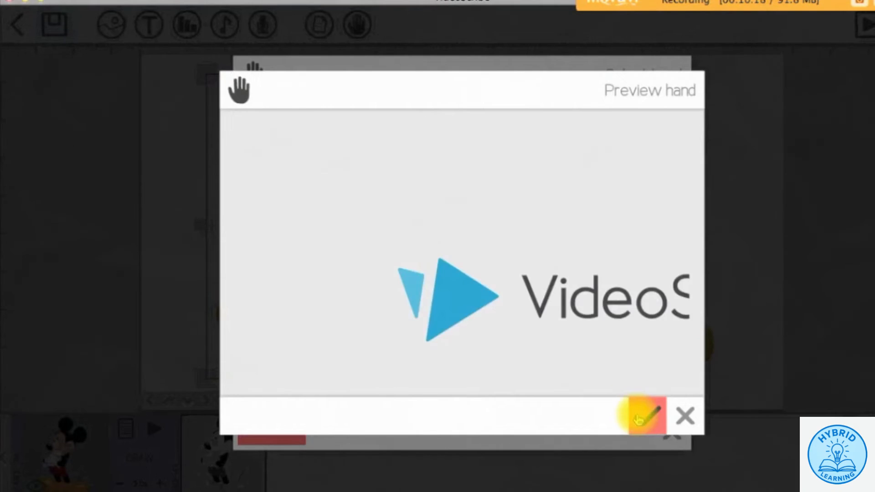
click(635, 414)
click(619, 410)
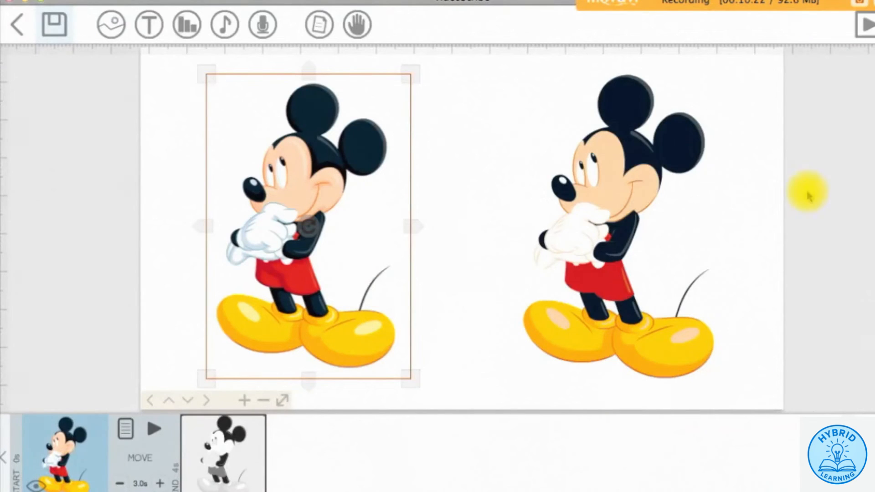
click(864, 25)
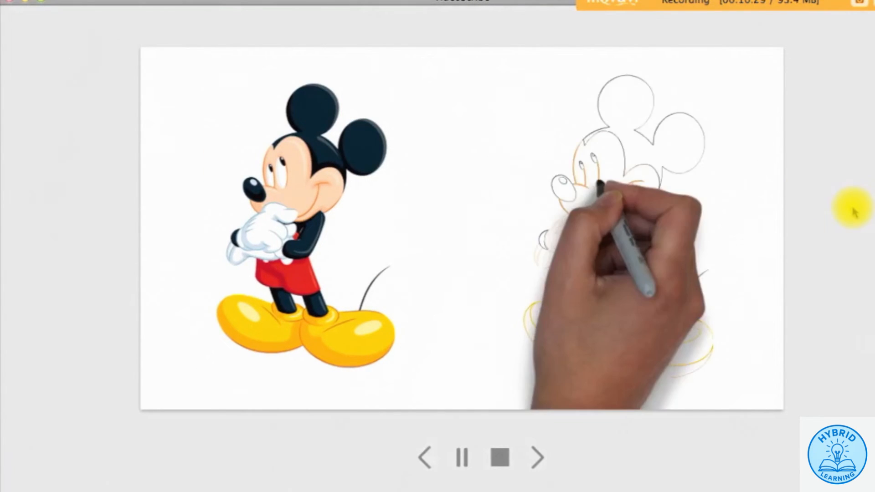
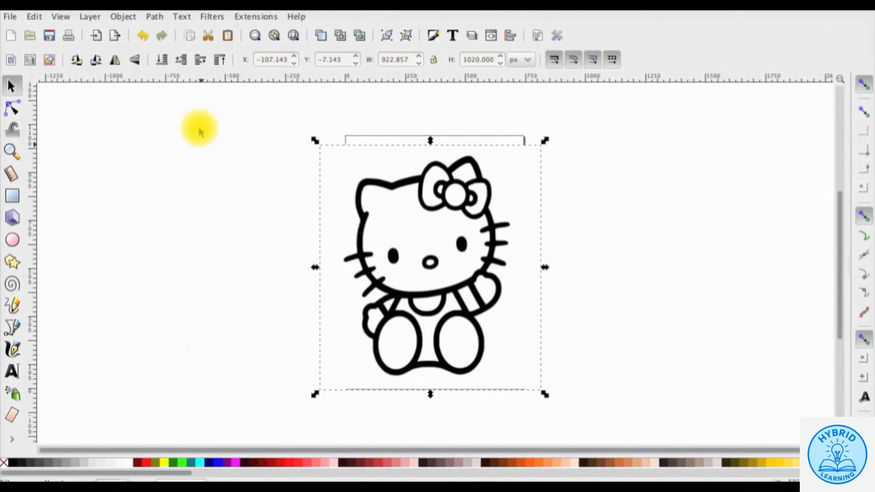
- Trace the Hello Kitty bitmap into a vector with Remove background enabled
click(155, 17)
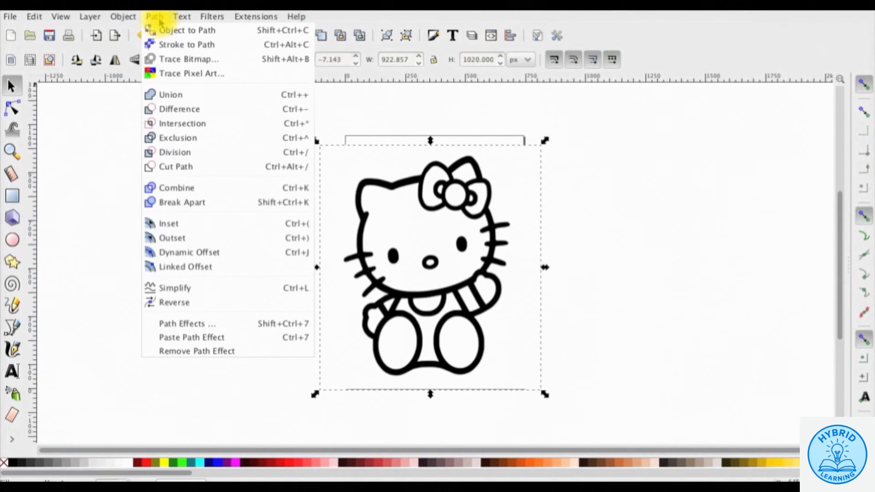
click(232, 61)
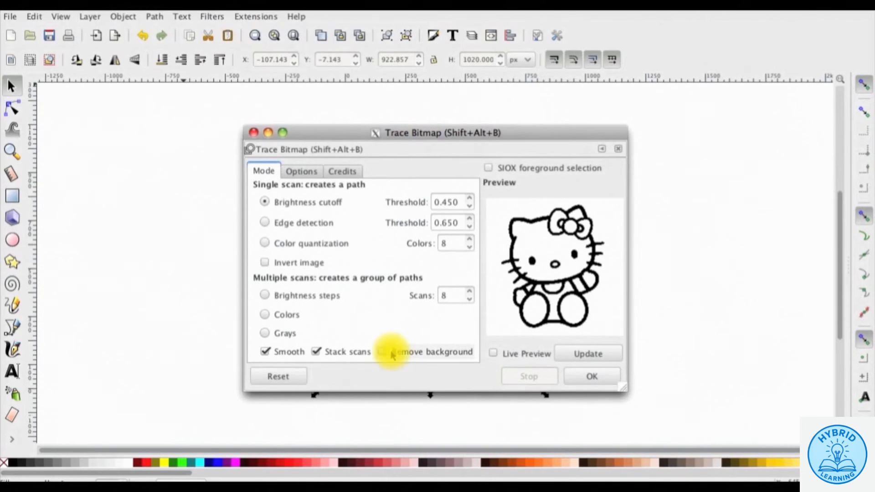
click(401, 355)
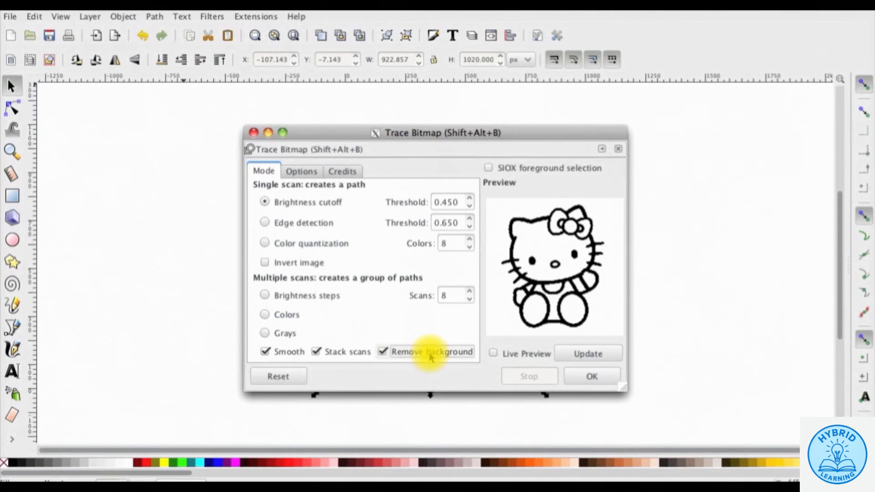
click(584, 359)
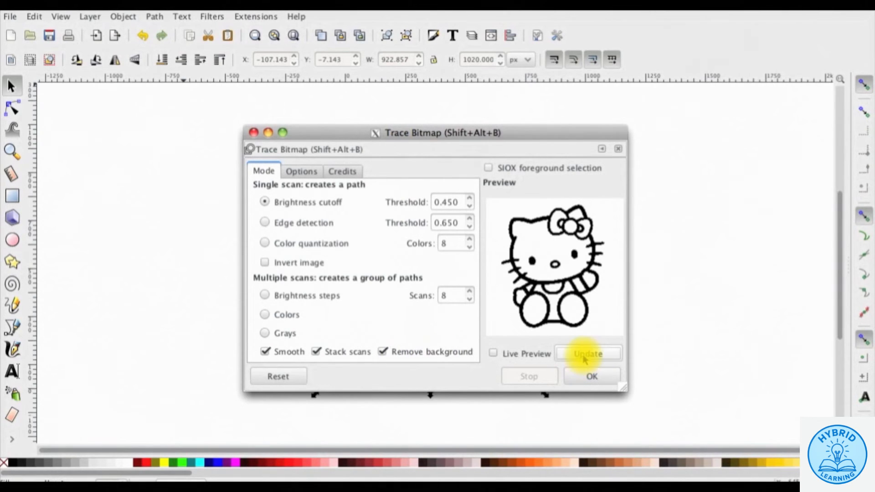
click(597, 375)
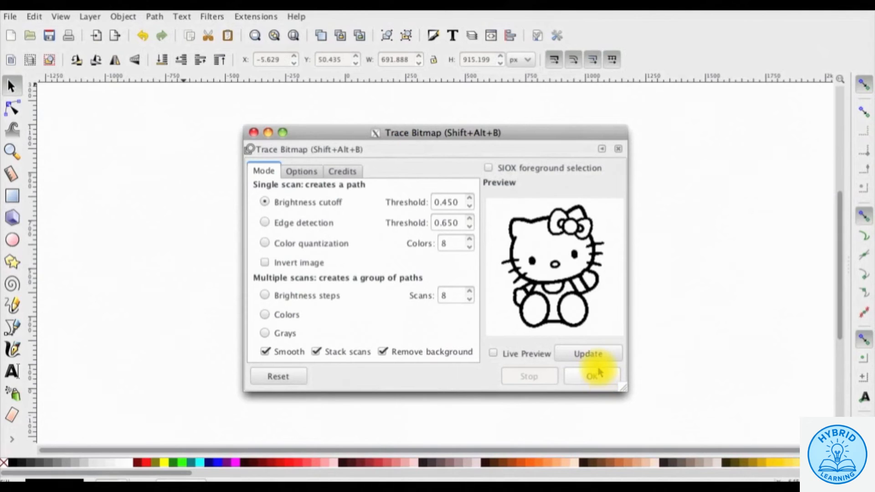
click(253, 132)
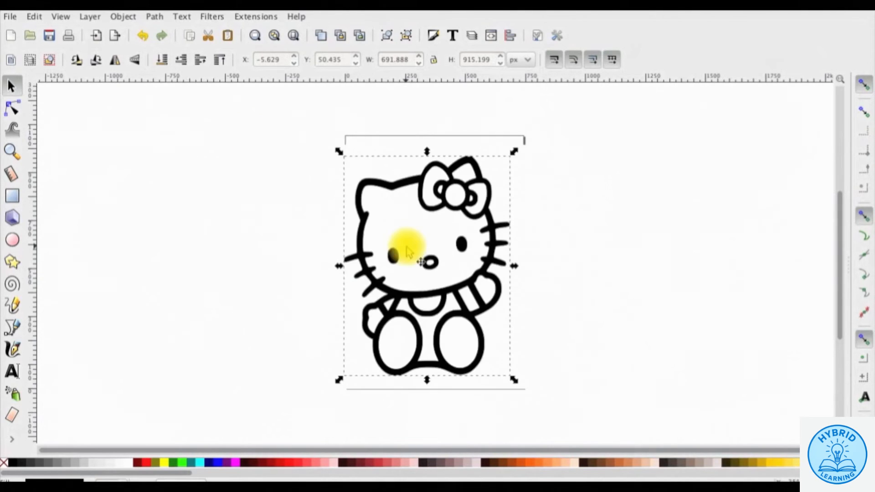
- Delete the extra kitty copy and move the traced outline onto the page
mouse_move(408, 252)
mouse_down()
mouse_move(305, 235)
mouse_move(284, 235)
mouse_move(345, 240)
mouse_move(242, 246)
mouse_up()
drag(444, 258, 544, 256)
click(280, 253)
key(Delete)
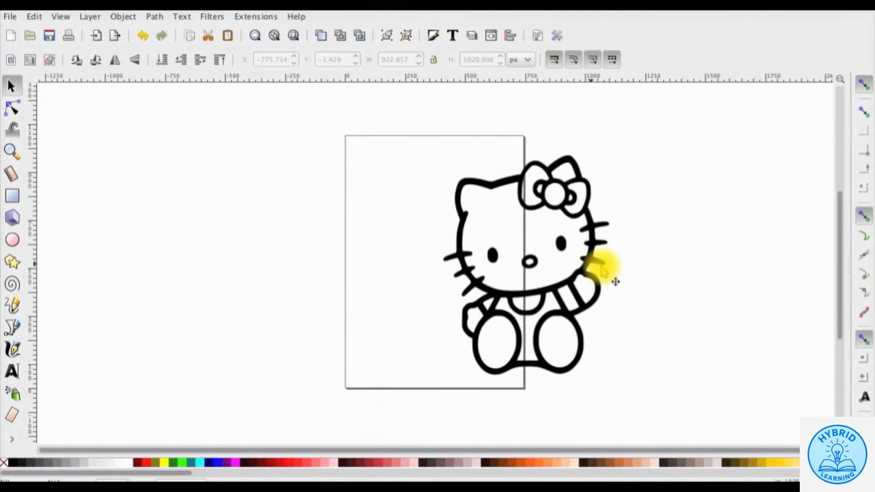
mouse_move(458, 289)
mouse_down()
mouse_move(371, 293)
mouse_move(387, 290)
mouse_up()
- Save the drawing as Kitty 1.svg
click(10, 17)
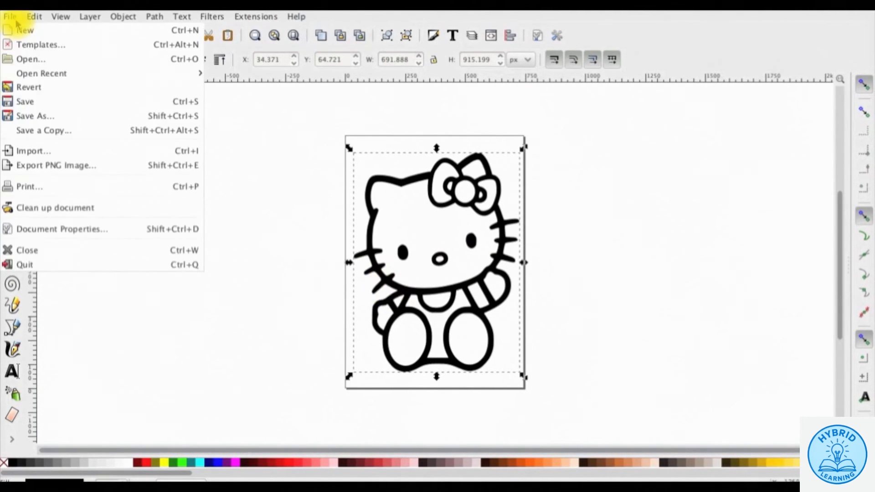
click(84, 116)
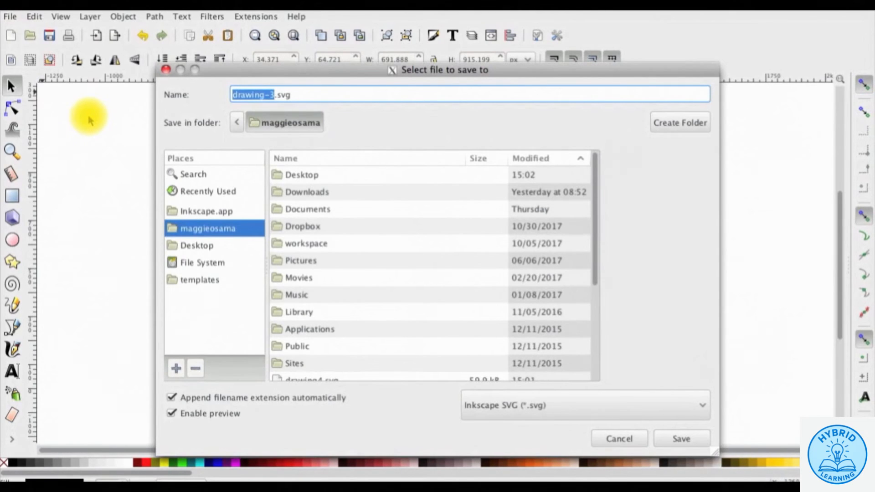
text(Kitty 1)
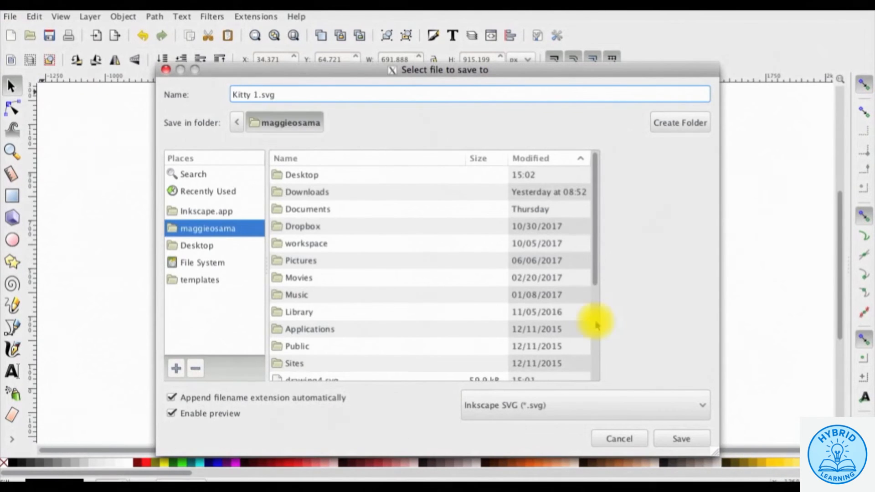
click(684, 439)
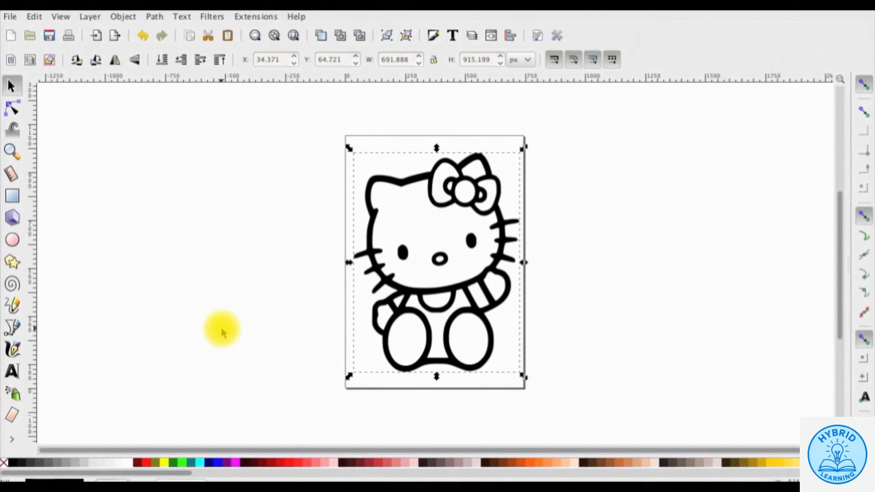
- Zoom in on Hello Kitty and fill her overalls pink with the Paint Bucket
click(11, 152)
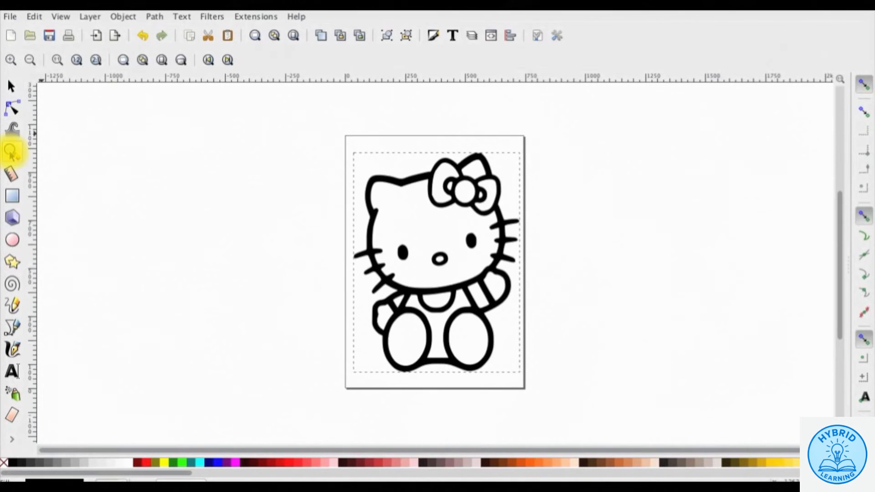
click(441, 254)
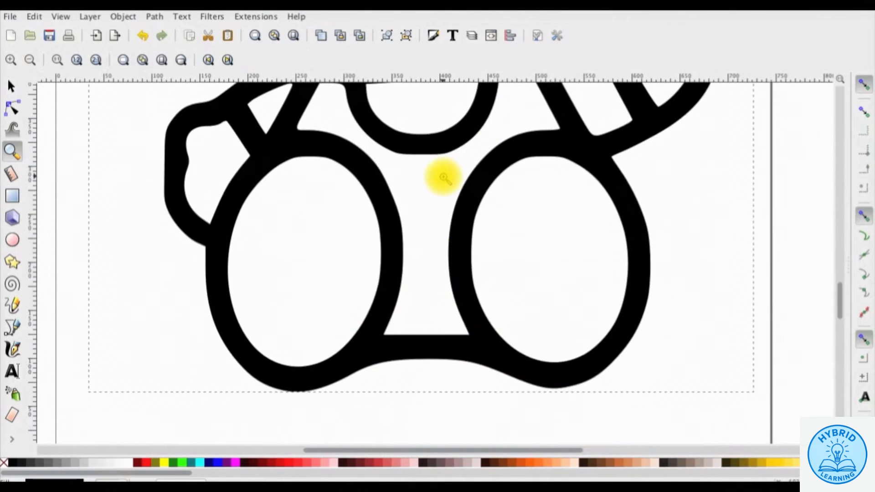
scroll(443, 177, up, 1)
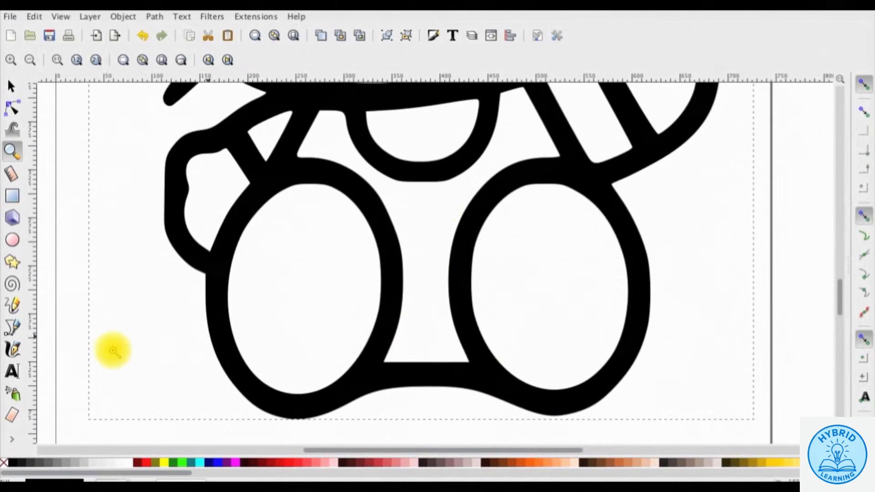
click(12, 440)
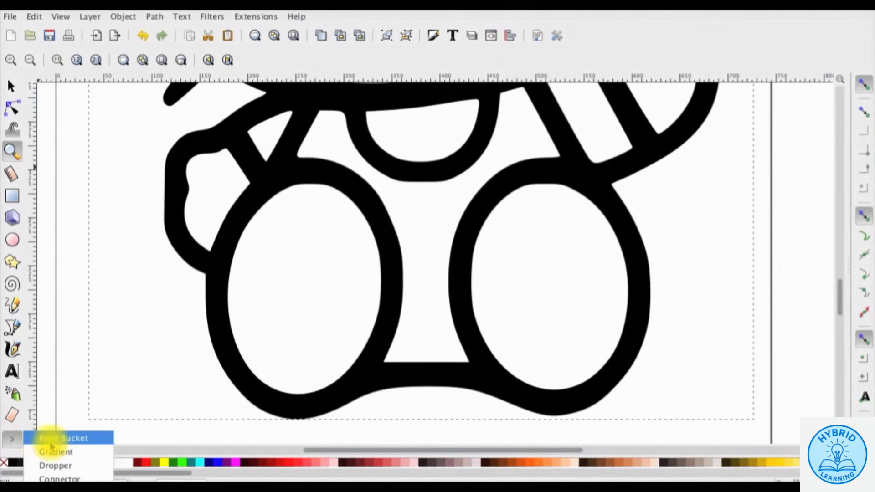
click(95, 438)
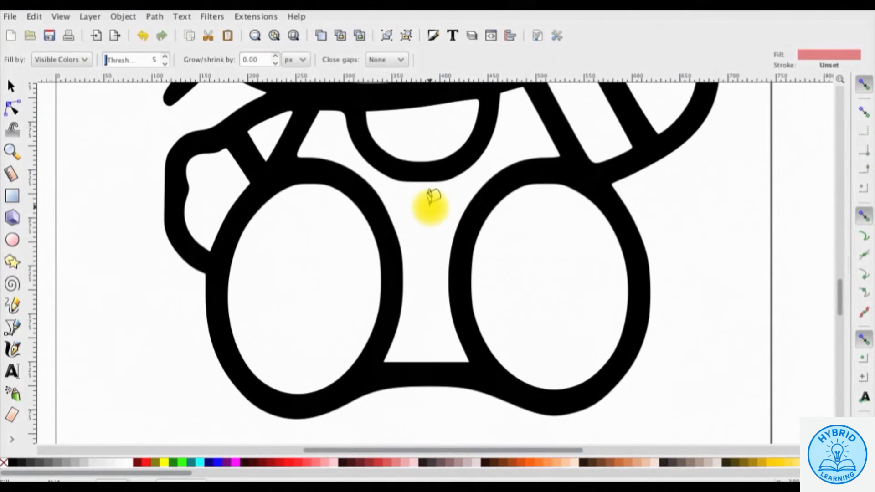
click(430, 203)
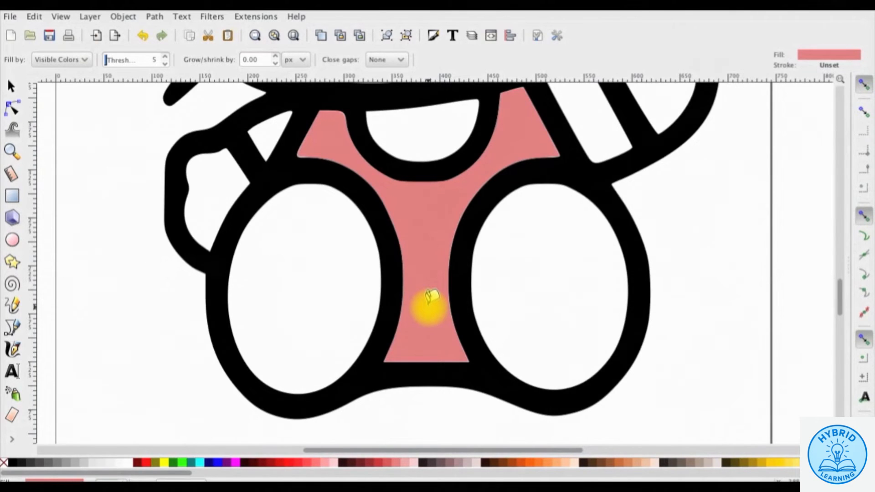
- Fill the bow's lobes, holes and centre knot pink
scroll(429, 297, up, 10)
scroll(426, 303, right, 5)
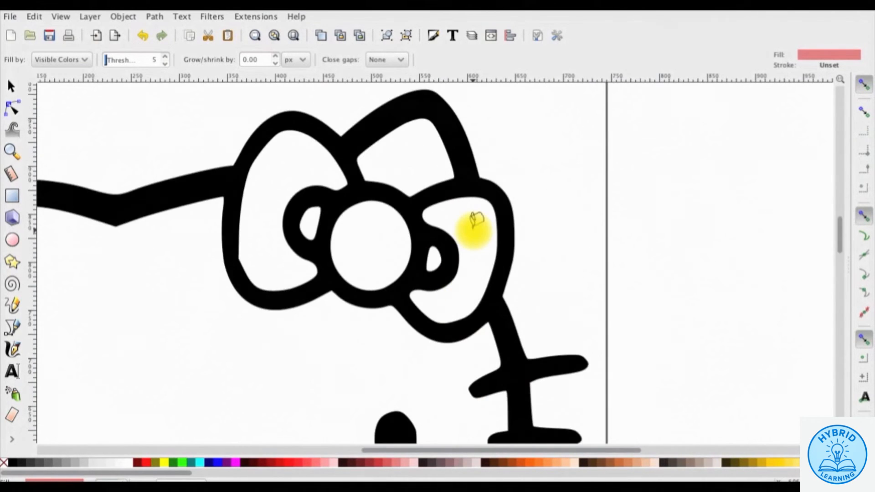
click(474, 221)
click(433, 259)
click(371, 246)
click(310, 223)
click(274, 218)
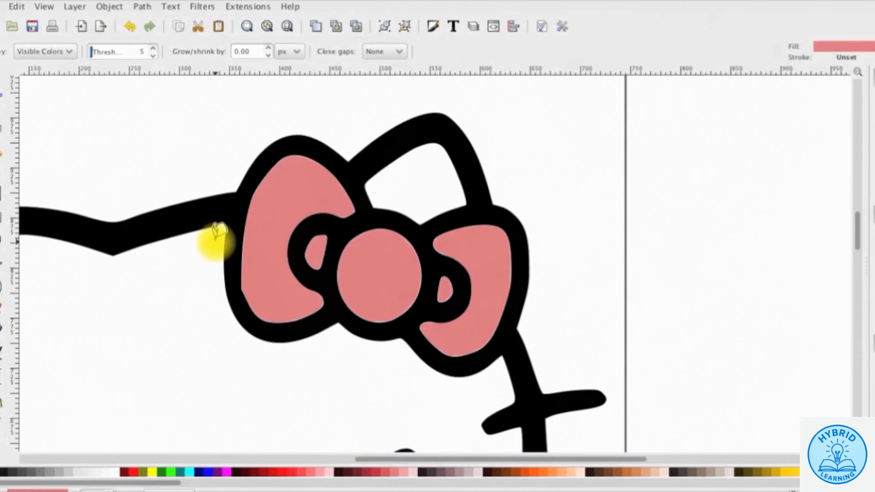
- Fill Hello Kitty's nose yellow, then return to the Selector and zoom out to the page
scroll(219, 231, down, 8)
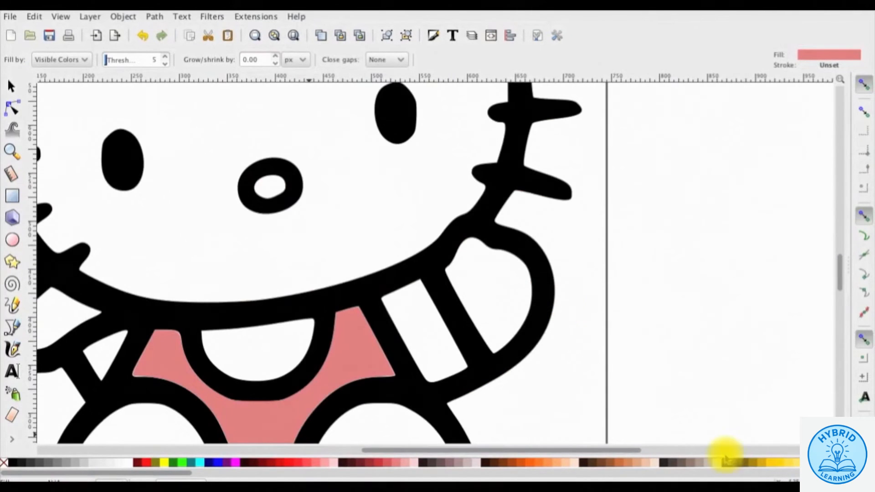
click(771, 463)
scroll(272, 320, up, 6)
click(270, 322)
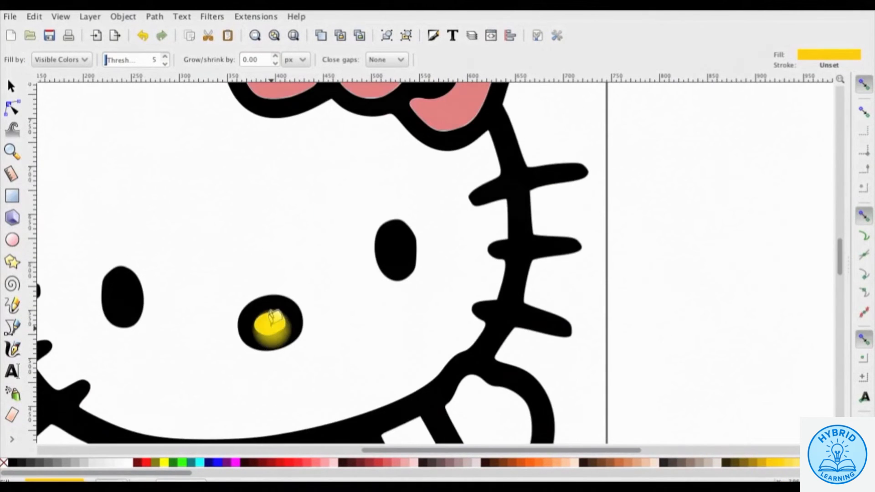
click(11, 87)
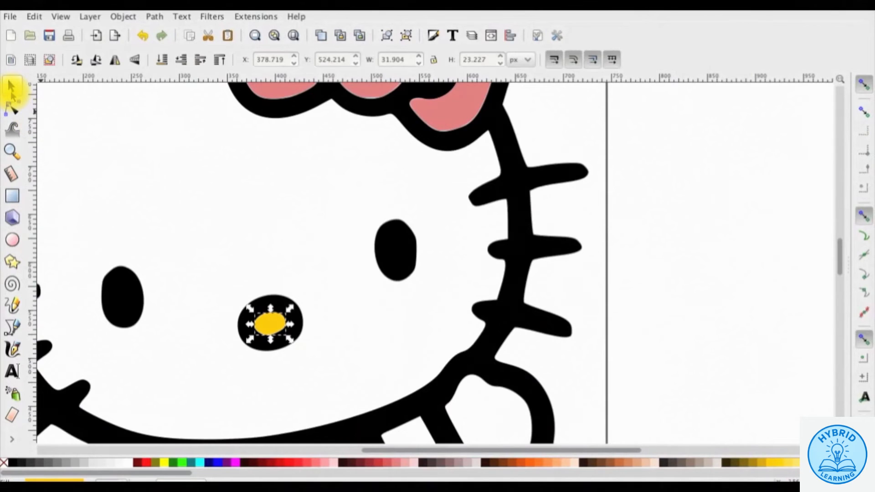
key(5)
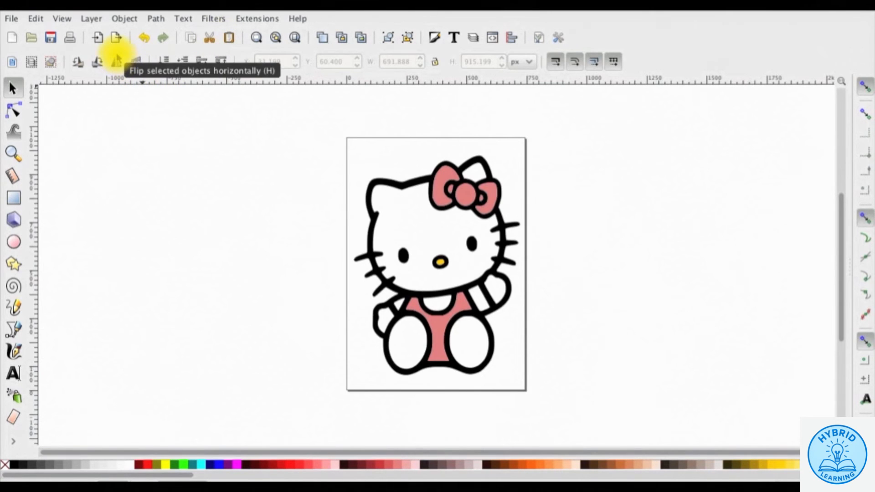
- Show the Layers panel and the Fill and Stroke panel
click(93, 19)
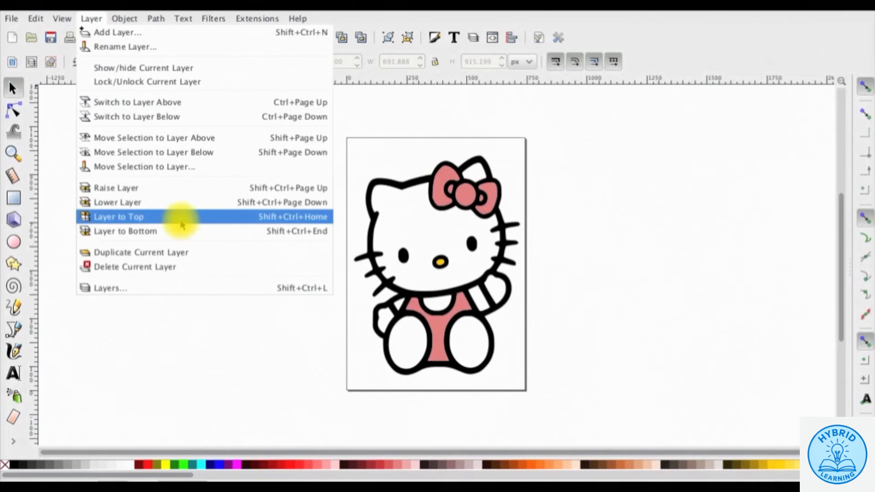
click(195, 289)
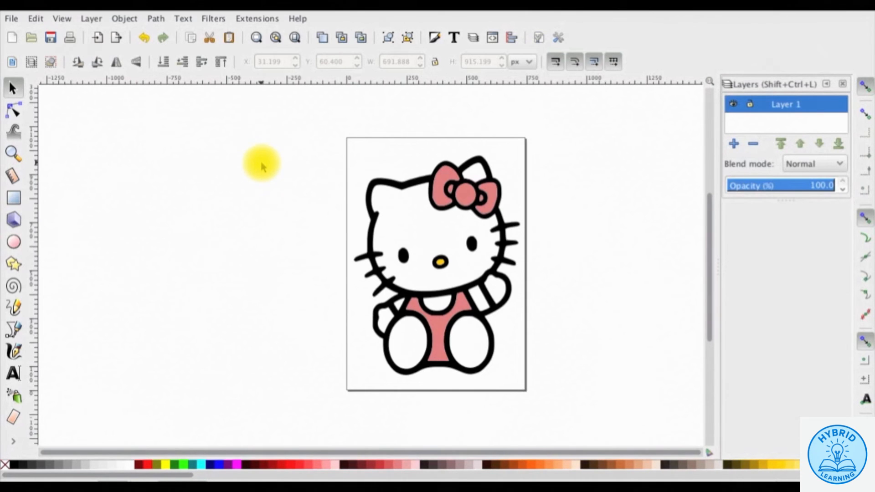
click(136, 23)
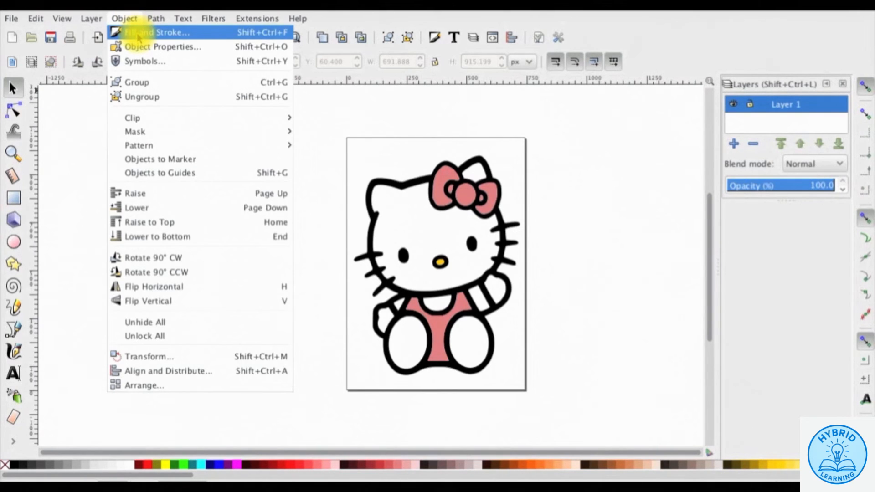
click(146, 33)
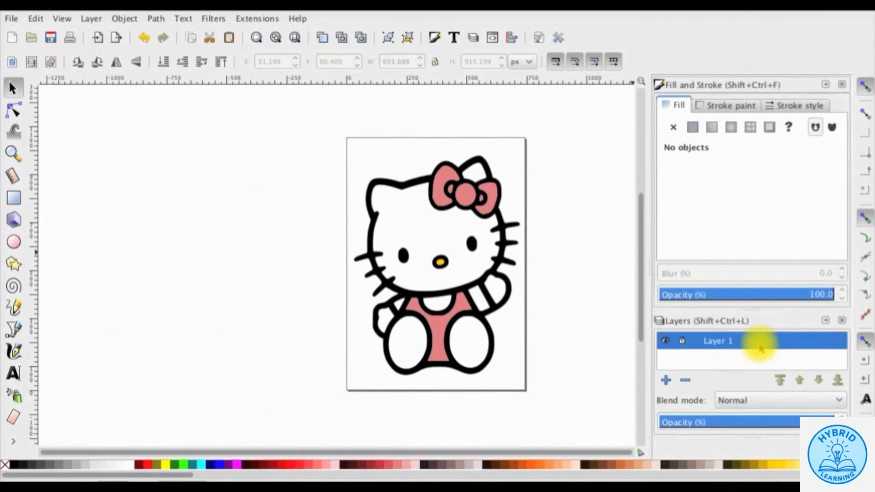
- Add Layer 2, fade Layer 1 to about two-thirds opacity, and make Layer 2 active
click(666, 380)
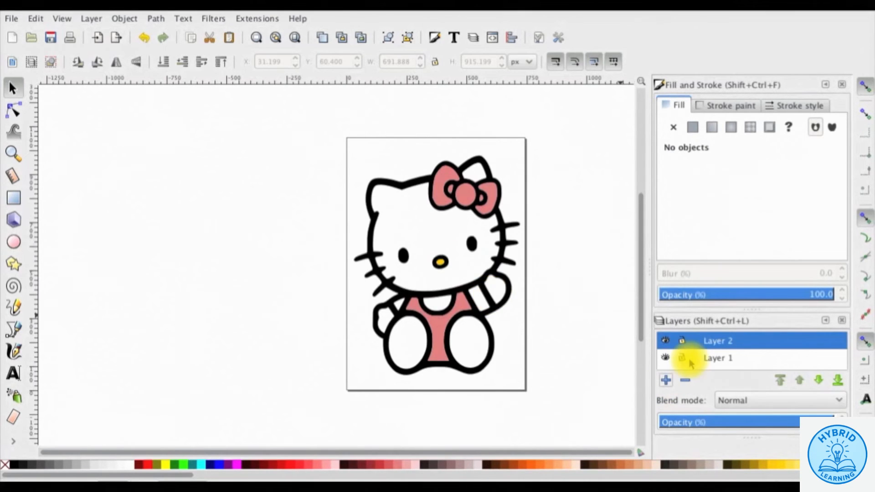
click(718, 359)
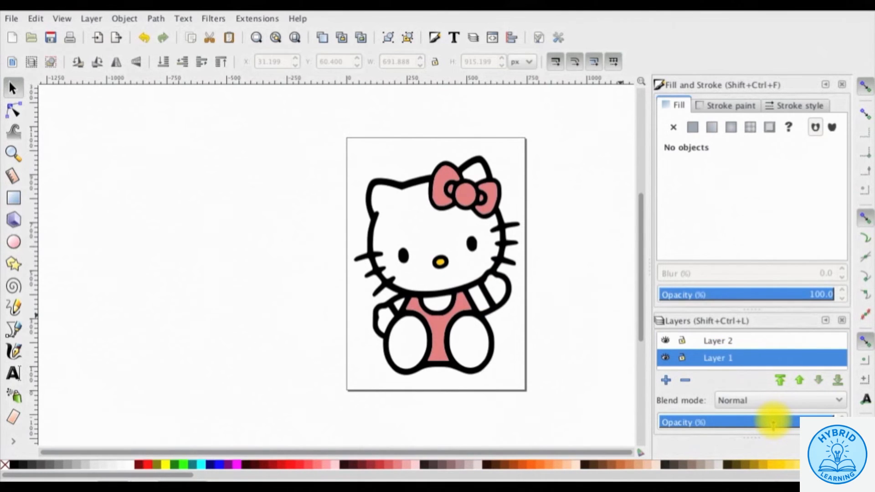
drag(773, 423, 749, 419)
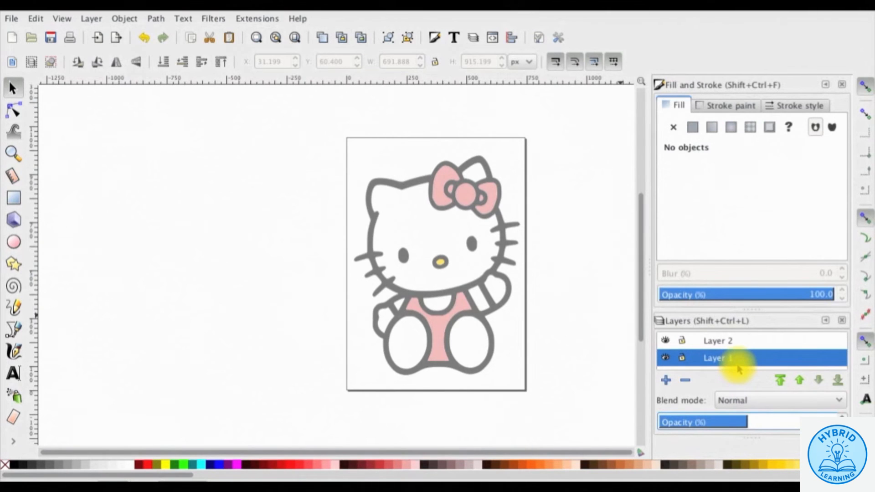
click(738, 344)
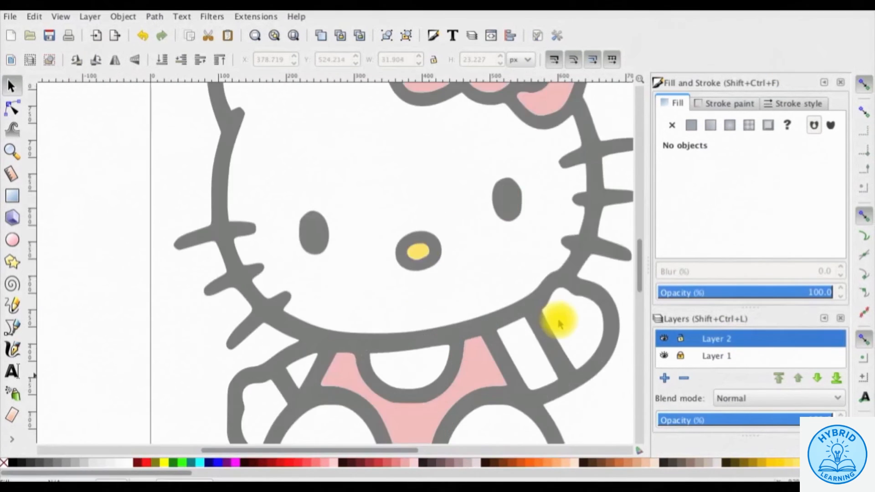
scroll(560, 320, up, 4)
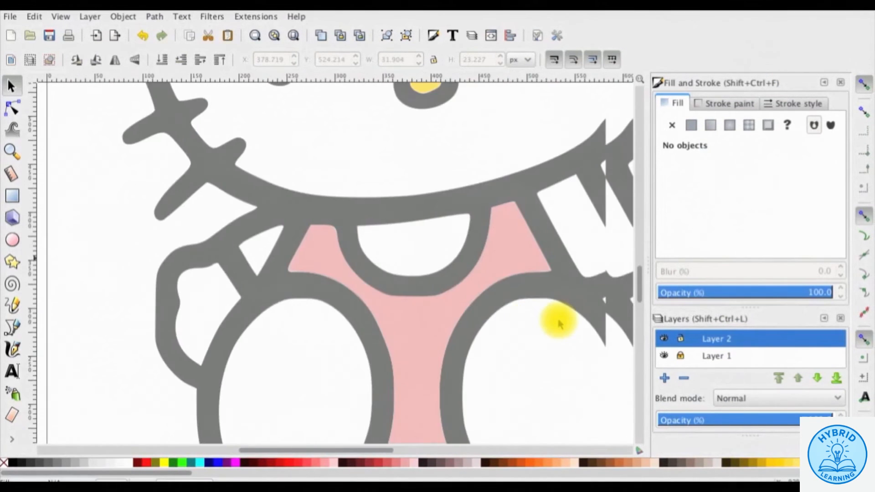
- Draw a dense Pencil scribble over Hello Kitty's pink overalls on Layer 2
scroll(559, 323, right, 5)
scroll(559, 319, down, 2)
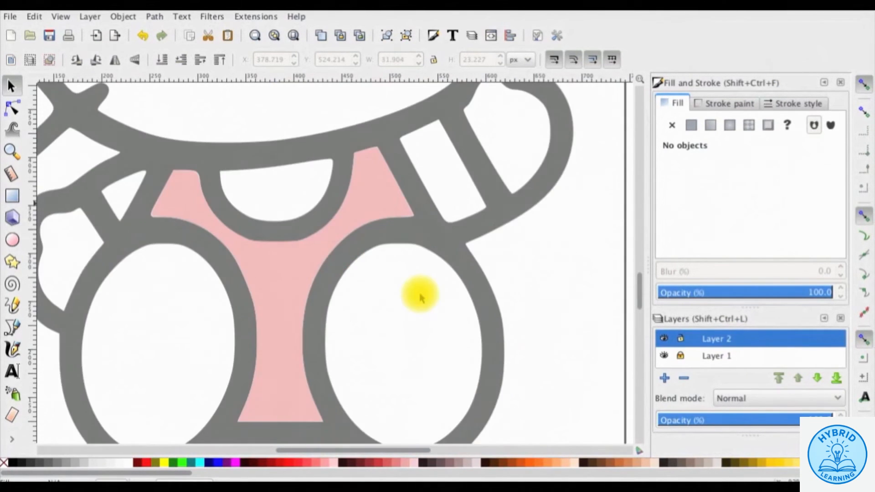
click(13, 306)
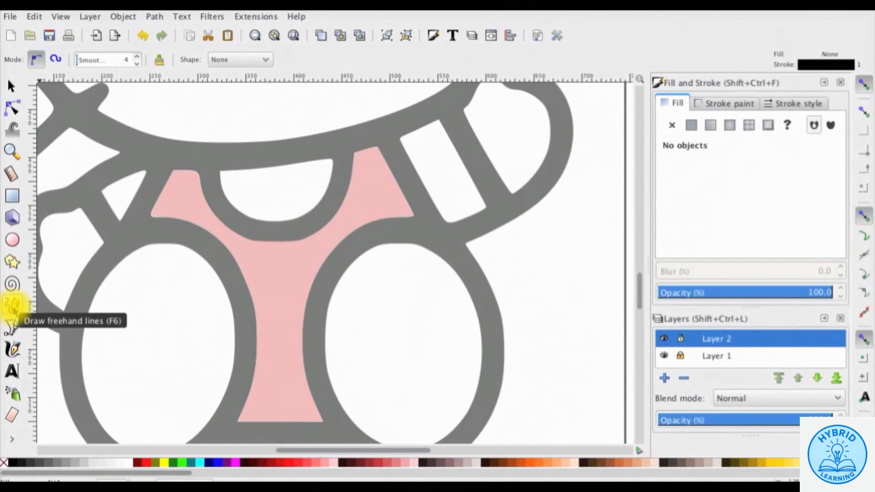
mouse_move(174, 170)
mouse_down()
mouse_move(153, 211)
mouse_move(174, 171)
mouse_move(156, 213)
mouse_move(182, 169)
mouse_move(159, 215)
mouse_move(182, 172)
mouse_move(190, 174)
mouse_move(160, 217)
mouse_move(185, 191)
mouse_move(161, 216)
mouse_move(195, 204)
mouse_move(205, 213)
mouse_move(203, 192)
mouse_move(251, 276)
mouse_move(262, 324)
mouse_move(250, 256)
mouse_move(308, 419)
mouse_move(298, 378)
mouse_move(261, 394)
mouse_move(262, 349)
mouse_move(278, 341)
mouse_move(320, 254)
mouse_move(411, 218)
mouse_move(394, 200)
mouse_move(363, 183)
mouse_move(372, 199)
mouse_move(309, 250)
mouse_move(259, 242)
mouse_move(313, 297)
mouse_up()
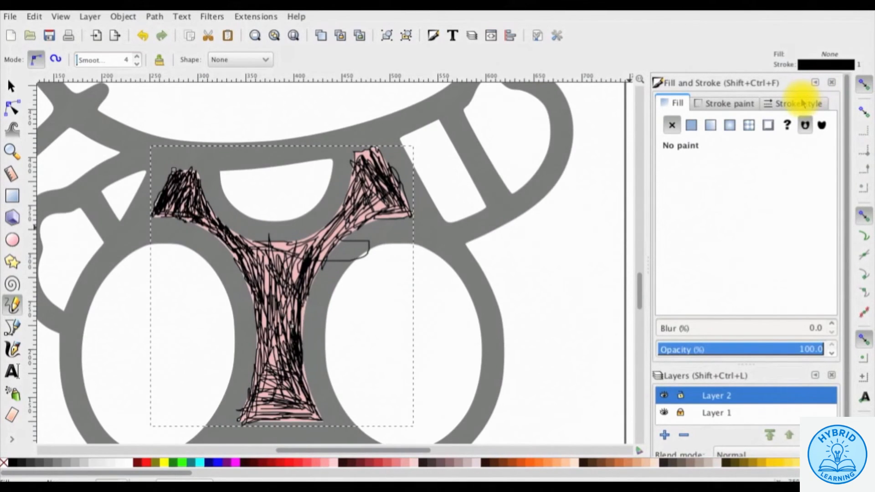
- Thicken the overalls scribble's stroke width to 4.2 px
click(776, 103)
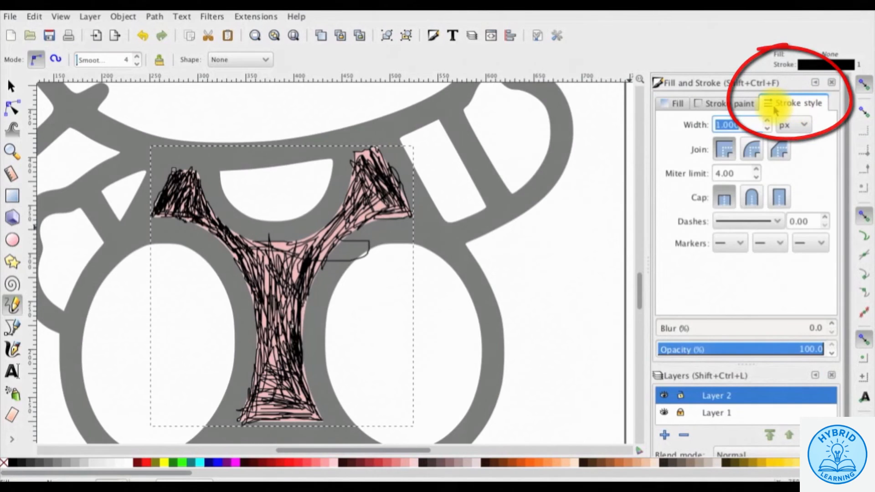
click(766, 120)
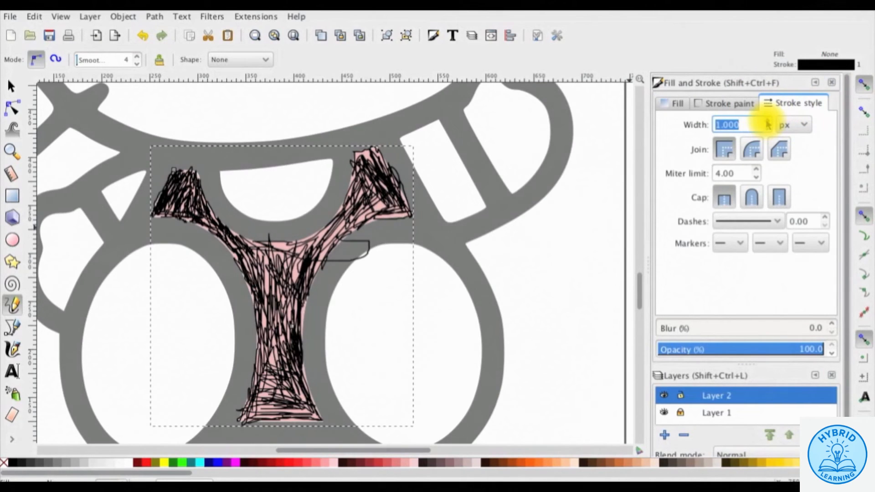
click(767, 122)
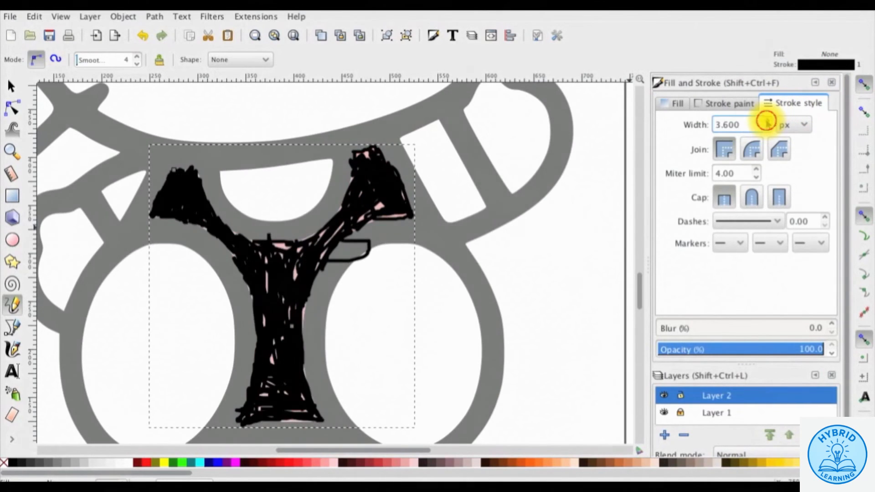
click(768, 121)
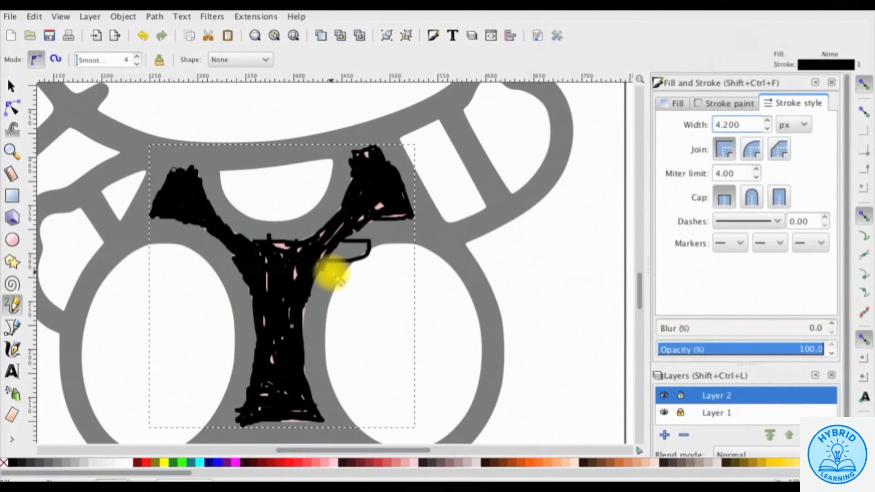
scroll(331, 273, up, 7)
scroll(531, 211, up, 15)
key(Escape)
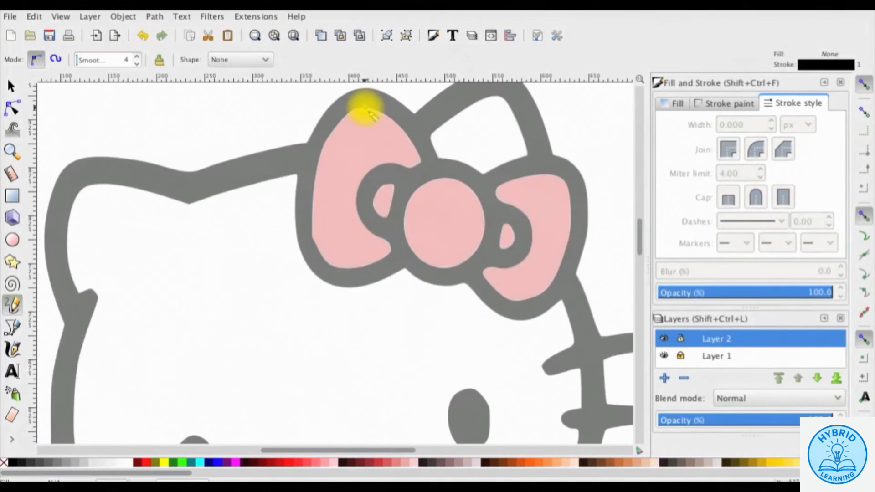
- Scribble over the bow's left lobe, centre and right lobe, with strokes around 3.5–3.7 px
mouse_move(365, 108)
mouse_down()
mouse_move(346, 122)
mouse_move(381, 115)
mouse_move(413, 165)
mouse_move(380, 119)
mouse_move(362, 113)
mouse_move(329, 258)
mouse_move(364, 264)
mouse_move(351, 195)
mouse_move(361, 152)
mouse_move(333, 165)
mouse_move(333, 216)
mouse_move(373, 245)
mouse_move(364, 142)
mouse_move(348, 201)
mouse_move(383, 203)
mouse_move(379, 221)
mouse_up()
click(770, 121)
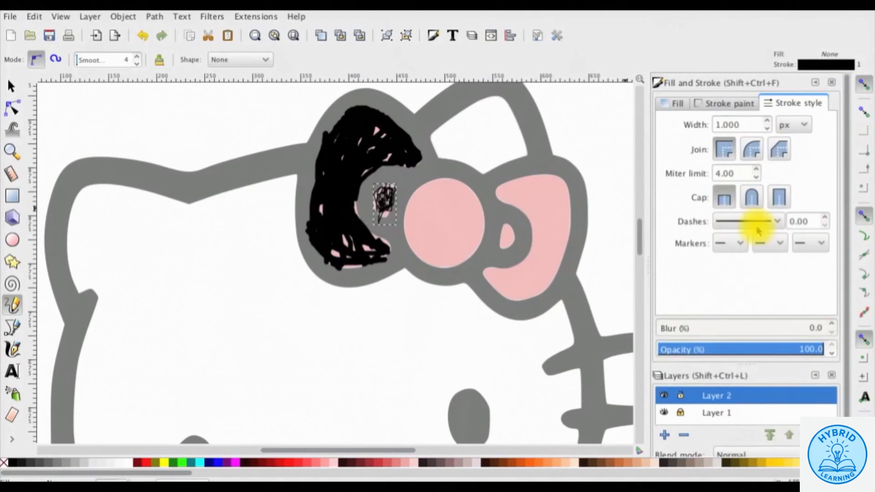
click(770, 121)
mouse_move(470, 190)
mouse_down()
mouse_move(455, 179)
mouse_move(410, 210)
mouse_move(465, 185)
mouse_move(455, 259)
mouse_move(453, 234)
mouse_move(414, 230)
mouse_move(435, 280)
mouse_up()
click(767, 122)
mouse_move(498, 188)
mouse_down()
mouse_move(560, 194)
mouse_move(567, 251)
mouse_move(549, 244)
mouse_move(525, 302)
mouse_move(551, 245)
mouse_move(564, 247)
mouse_move(545, 197)
mouse_move(530, 288)
mouse_up()
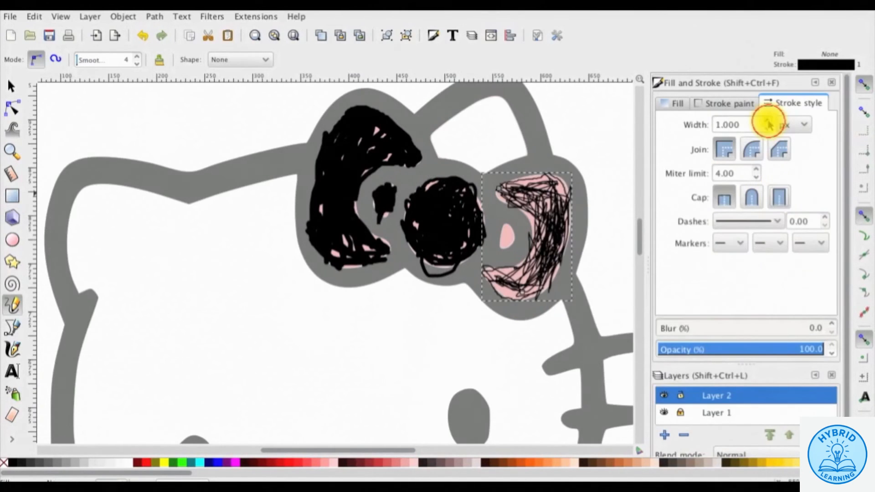
click(771, 121)
drag(500, 232, 507, 244)
click(770, 121)
scroll(362, 250, down, 8)
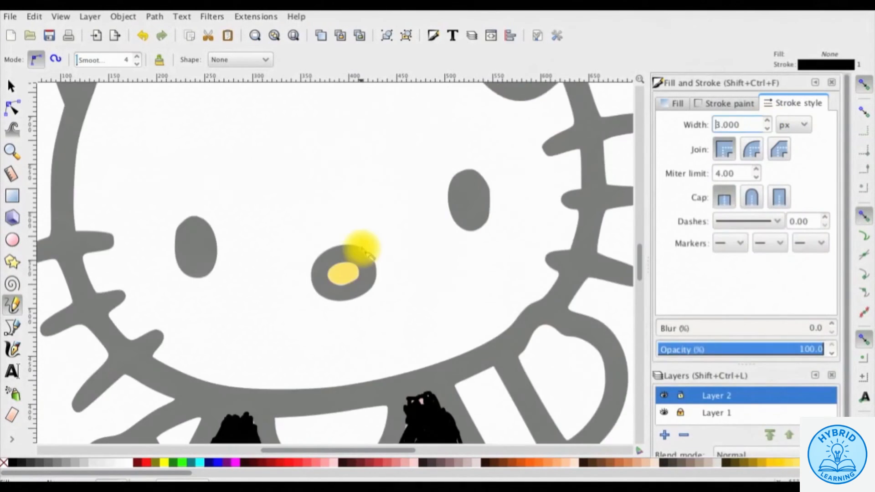
- Scribble over the nose with a 3.3 px stroke, then zoom out to the whole kitty
mouse_move(348, 266)
mouse_down()
mouse_move(342, 273)
mouse_move(357, 275)
mouse_up()
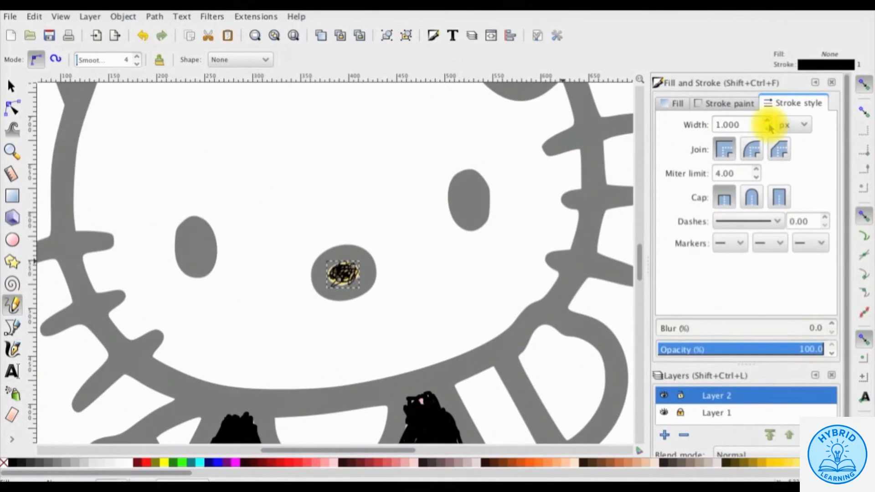
click(768, 121)
click(12, 152)
click(27, 62)
click(27, 62)
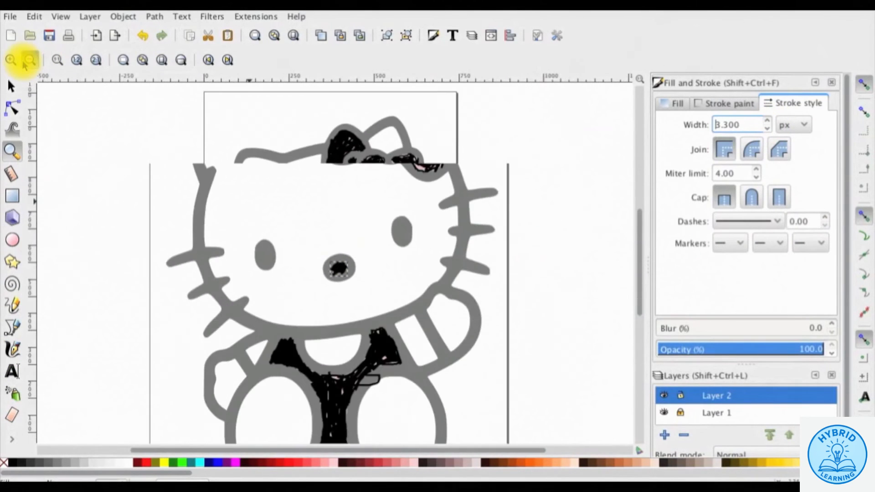
click(27, 61)
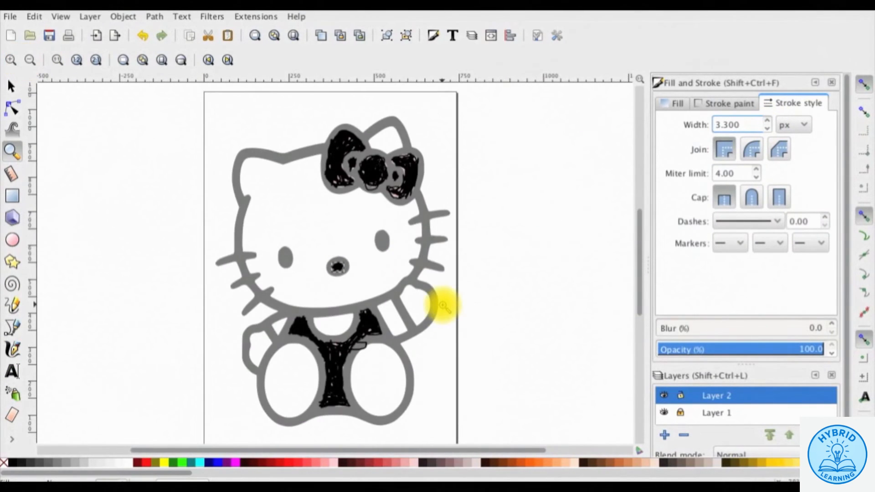
click(12, 86)
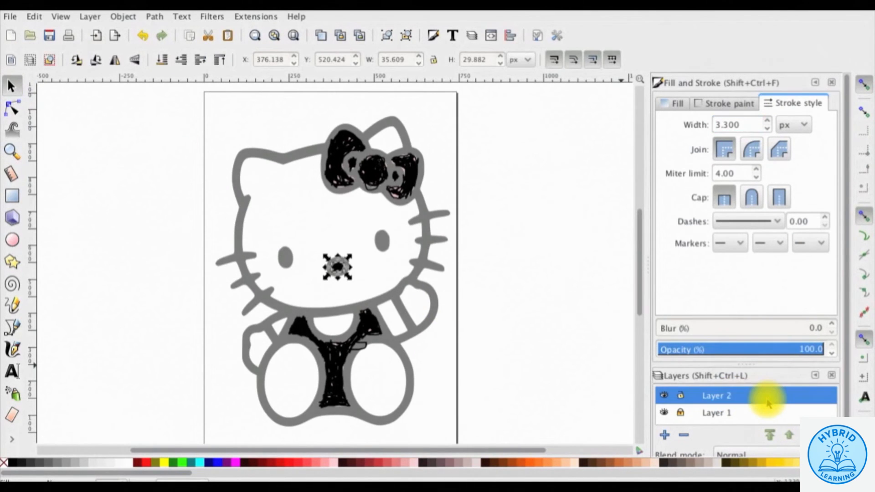
- Set Layer 2's opacity to 0 and restore Layer 1 to 100% opacity
scroll(768, 404, down, 2)
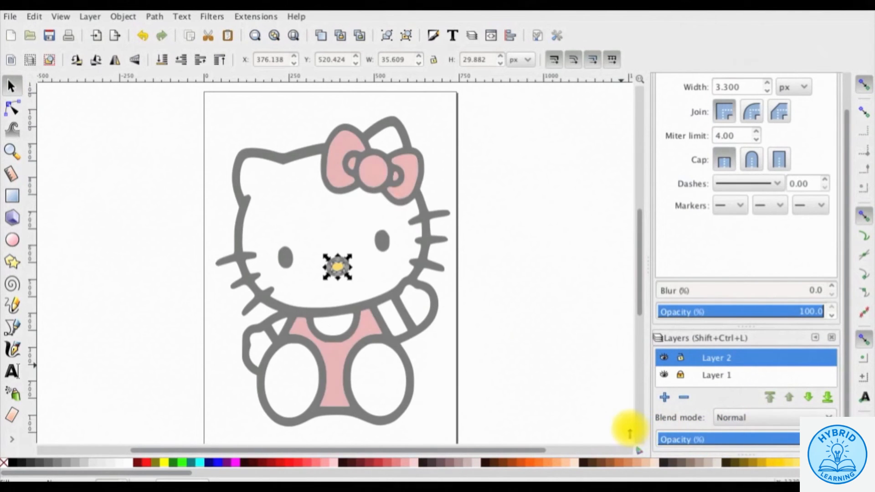
click(660, 440)
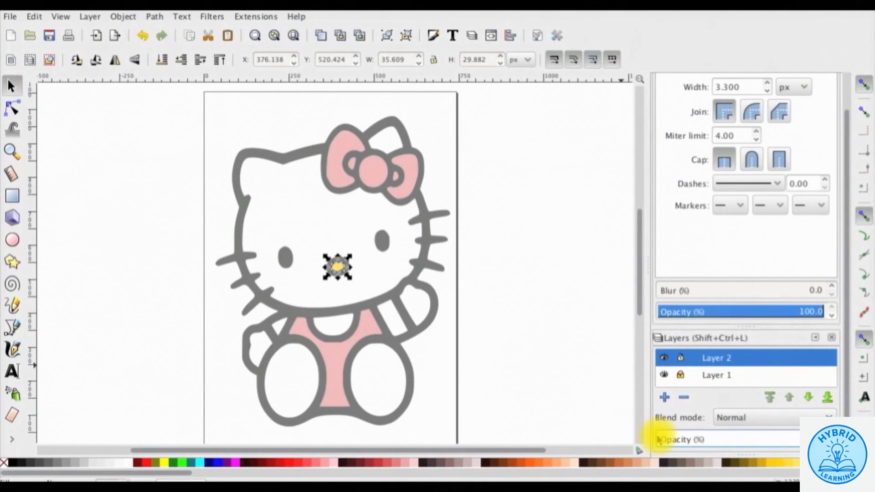
click(717, 376)
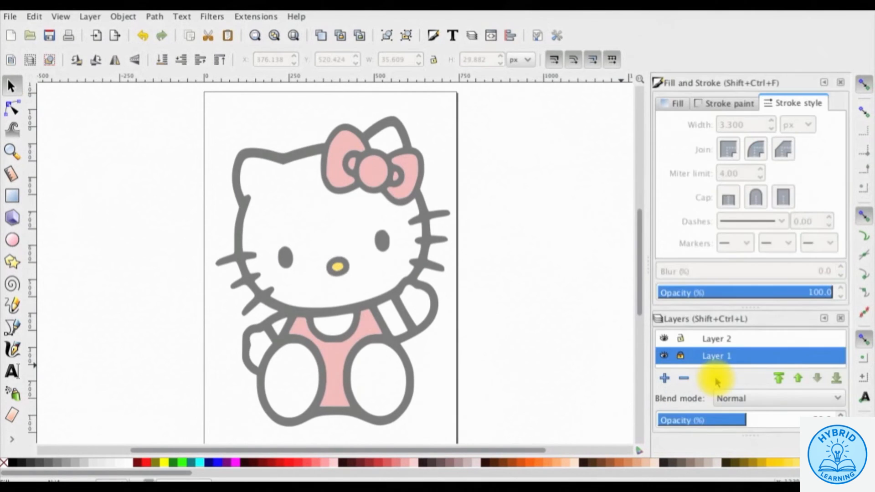
click(743, 419)
drag(742, 418, 832, 420)
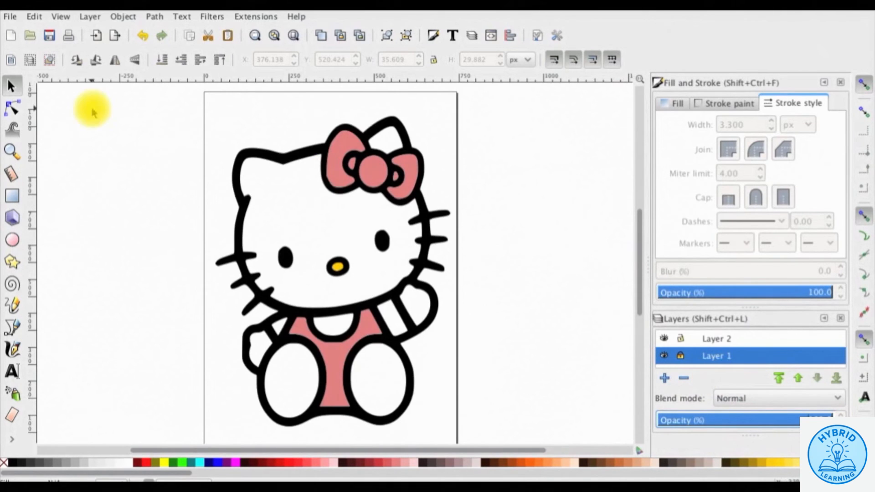
- Save the coloured drawing as Kitty 2.svg and switch over to VideoScribe
click(13, 19)
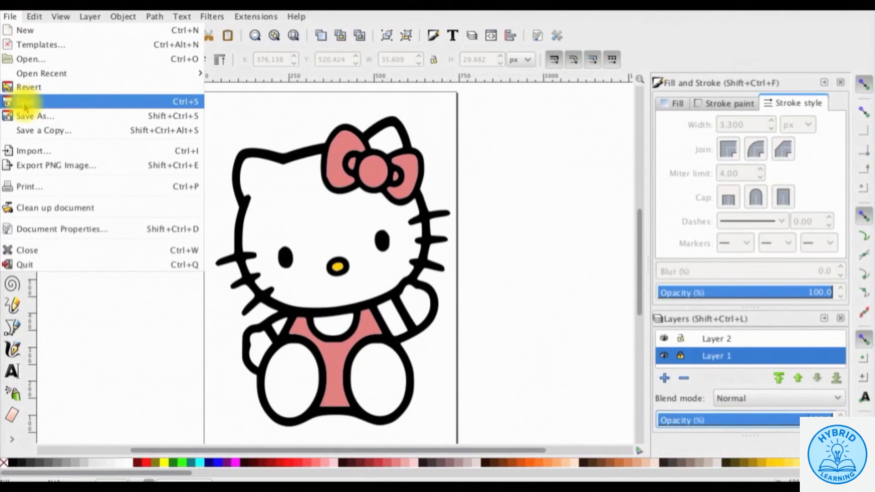
click(28, 115)
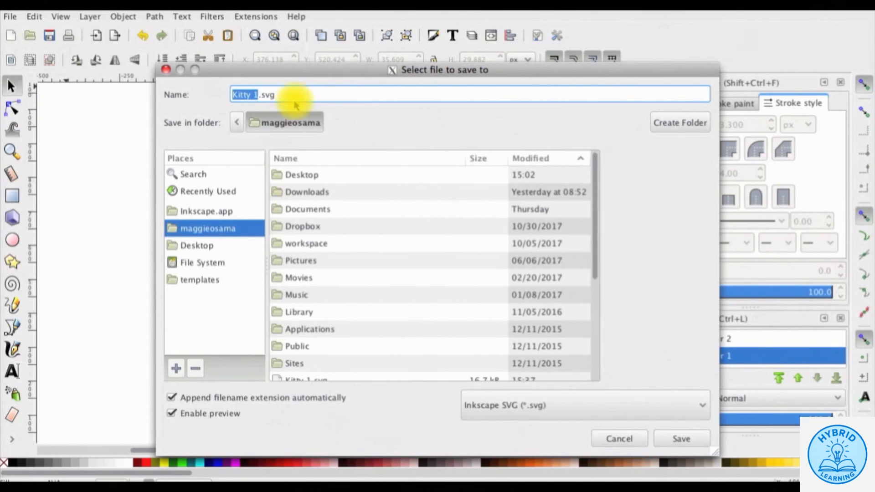
click(257, 94)
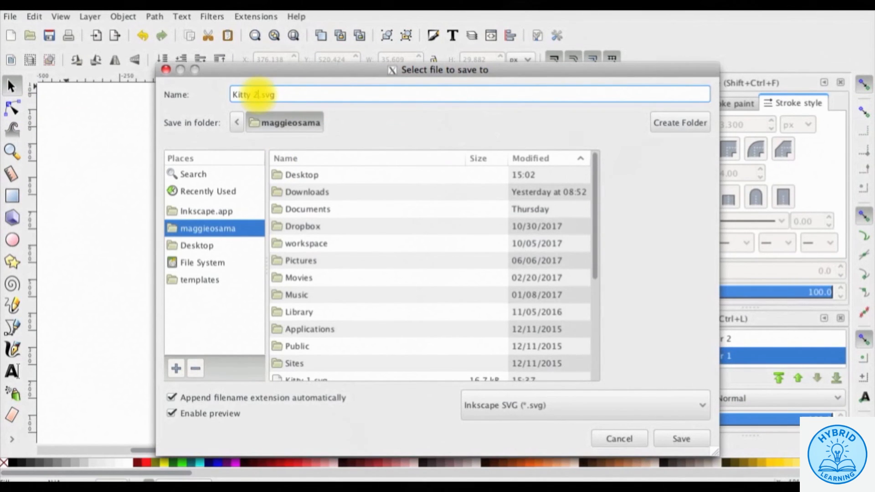
text(2)
click(674, 440)
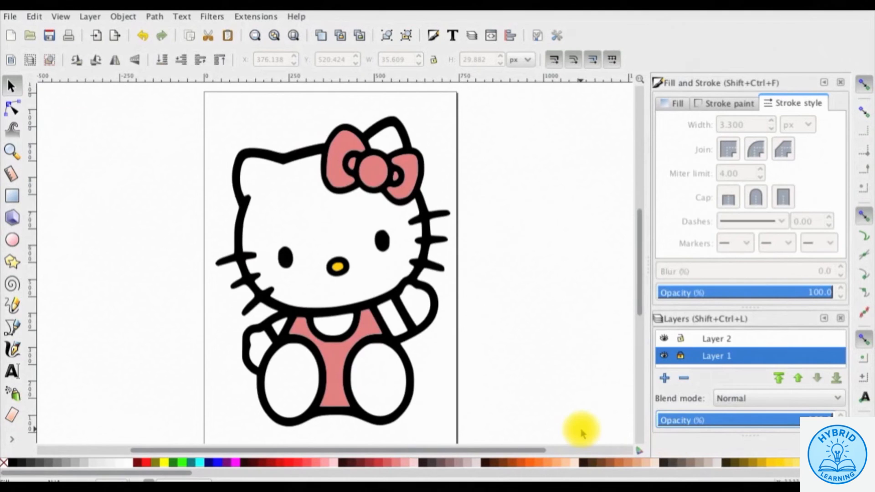
mouse_move(490, 480)
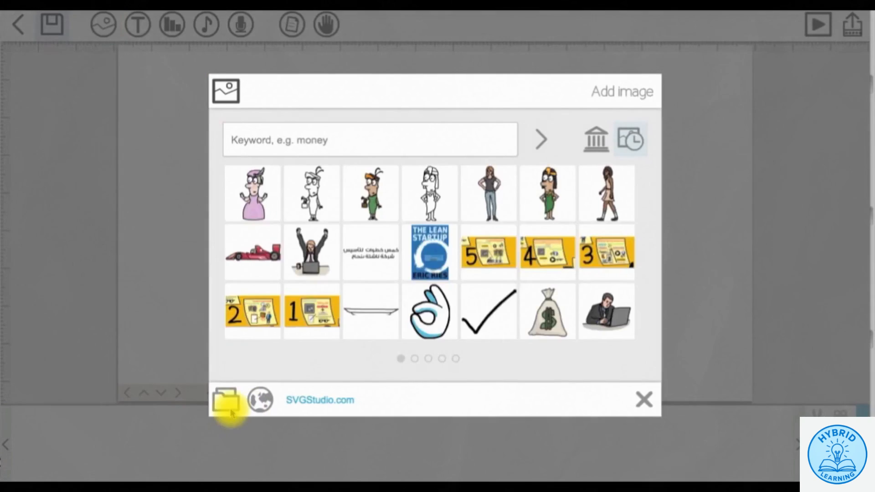
- Import Kitty 1.svg onto the VideoScribe canvas and paste a duplicate of the element
click(226, 401)
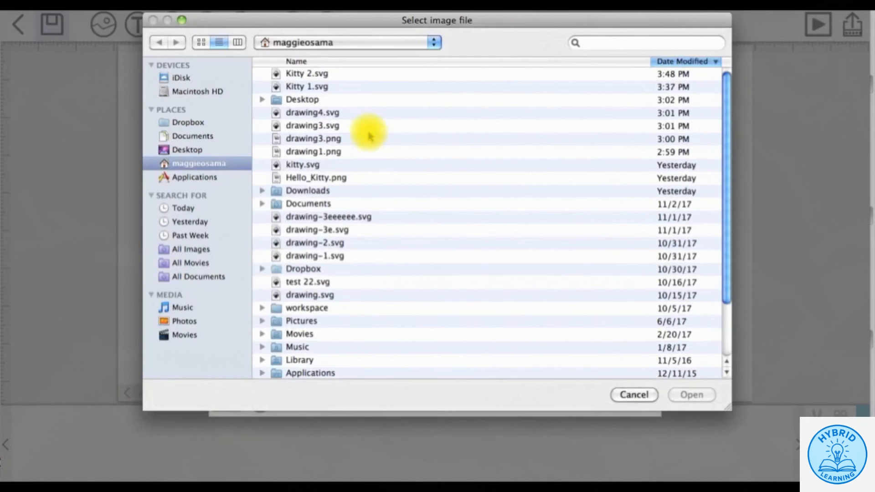
click(319, 87)
click(677, 397)
click(130, 468)
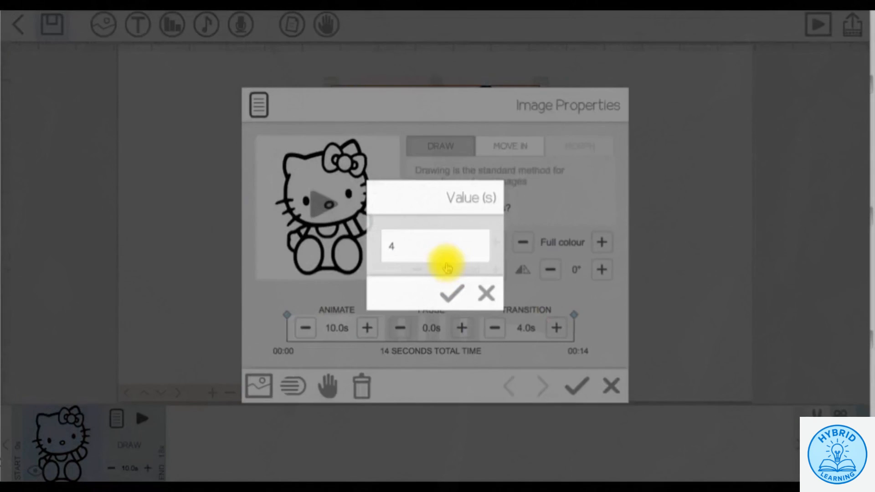
click(449, 292)
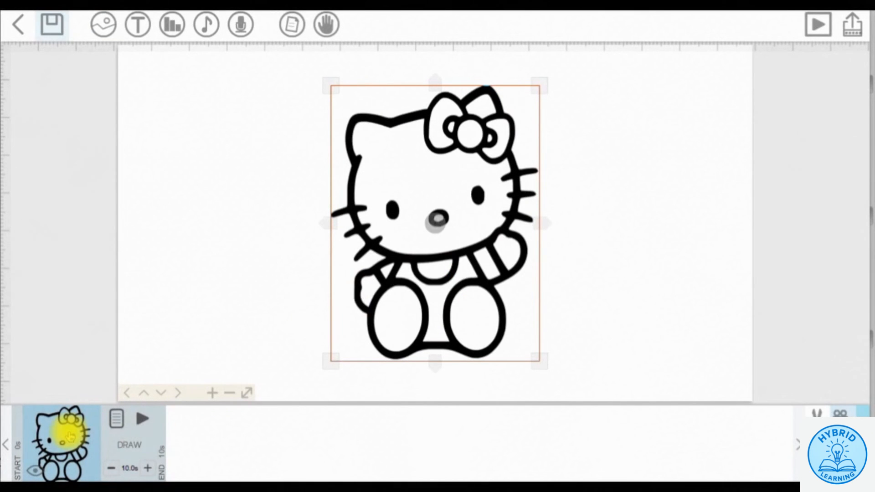
key(ctrl+v)
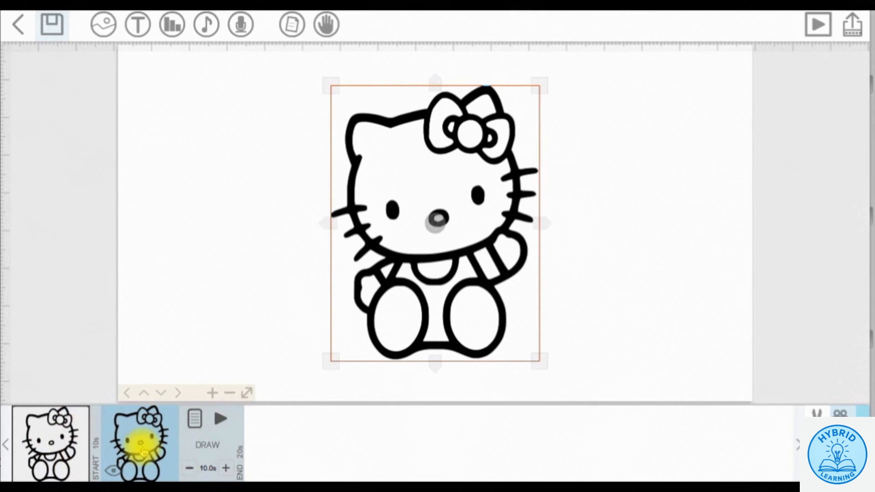
- Replace the second element's image with the coloured Hello Kitty and choose hand 3
click(194, 418)
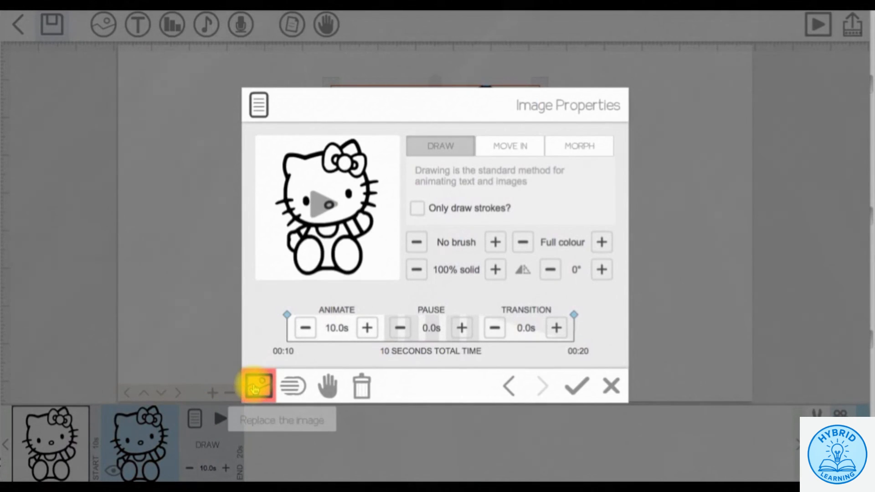
click(253, 388)
click(302, 312)
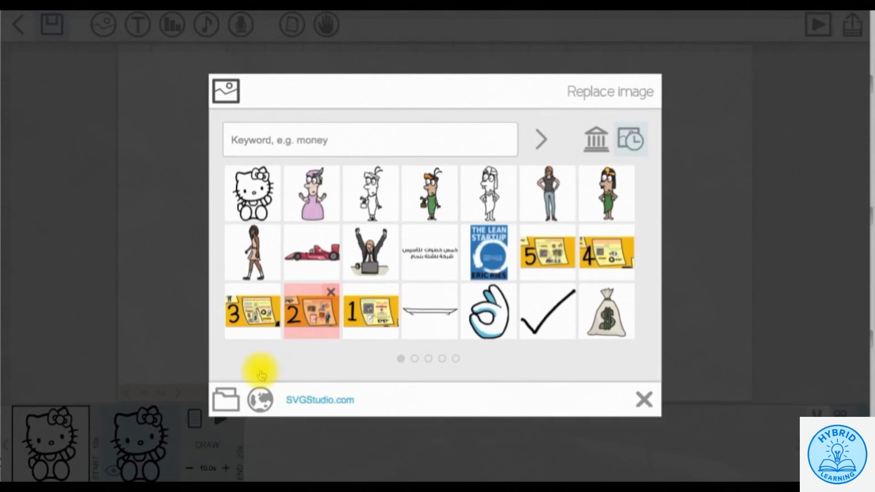
click(329, 386)
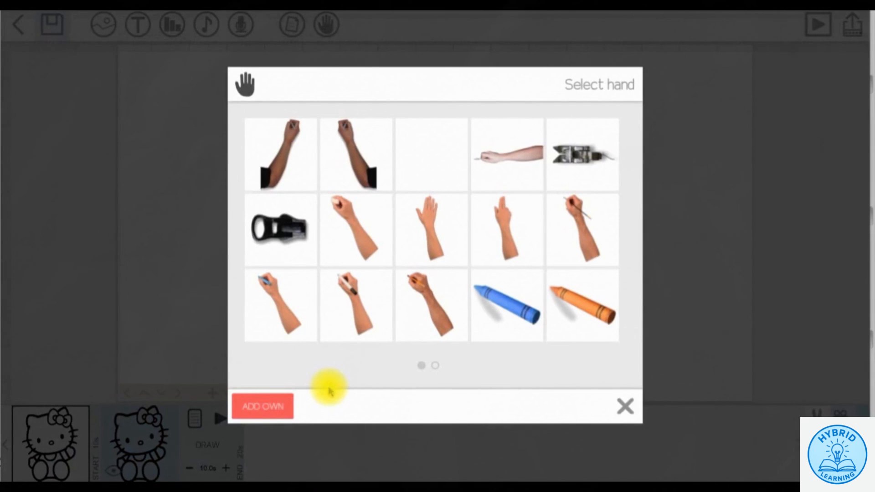
click(435, 162)
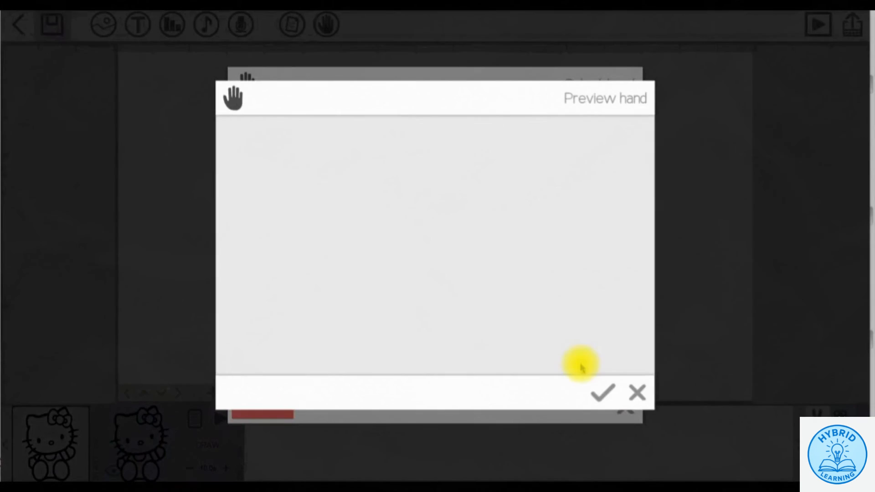
click(599, 388)
- Set the animation time to 15 s and the pause to 5 s, then confirm
click(338, 328)
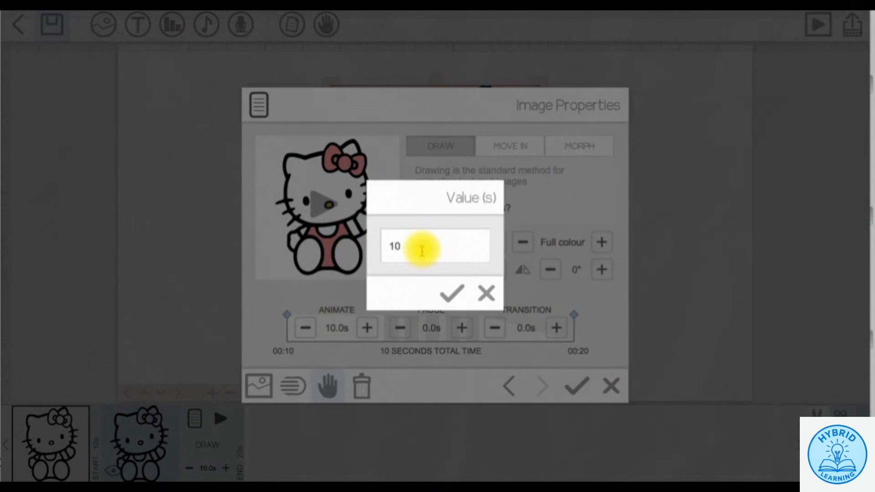
key(BackSpace)
text(5)
click(452, 293)
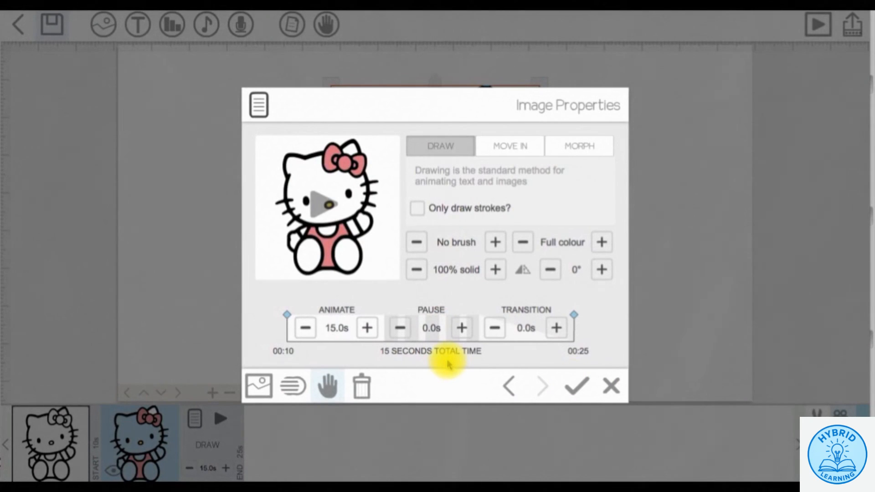
click(461, 328)
click(461, 328)
click(461, 328)
click(461, 328)
click(461, 328)
click(461, 328)
click(461, 328)
click(461, 328)
click(461, 329)
click(461, 328)
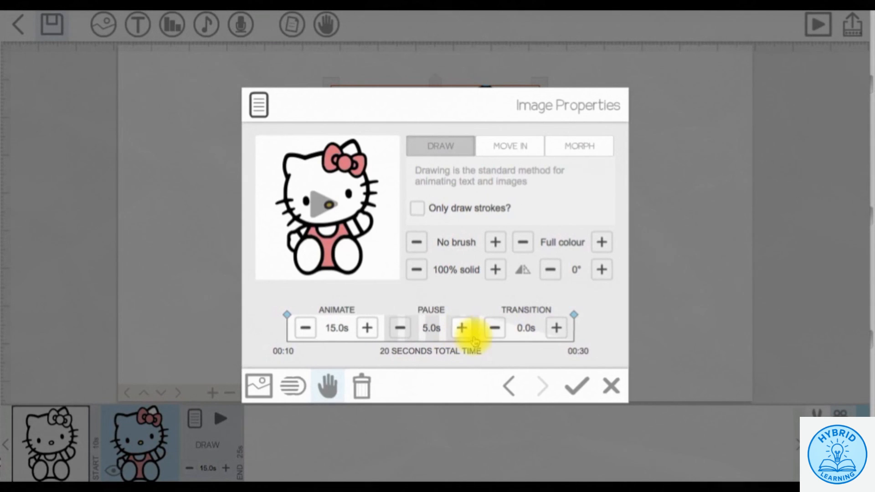
click(577, 386)
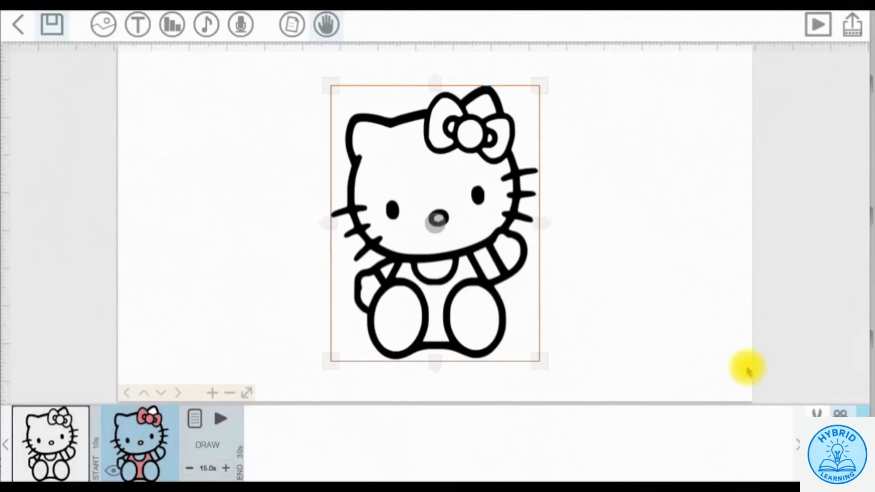
- Play the Kitty scribe preview through, then move on to a blank canvas
click(817, 31)
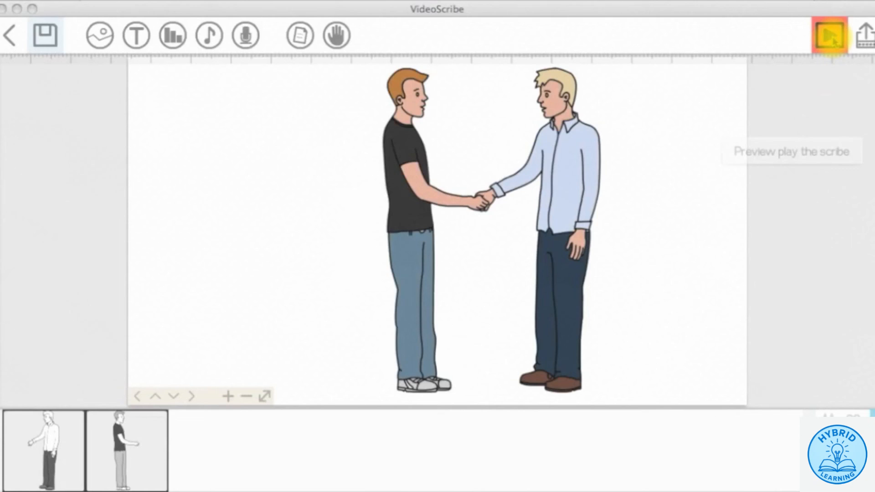
click(830, 36)
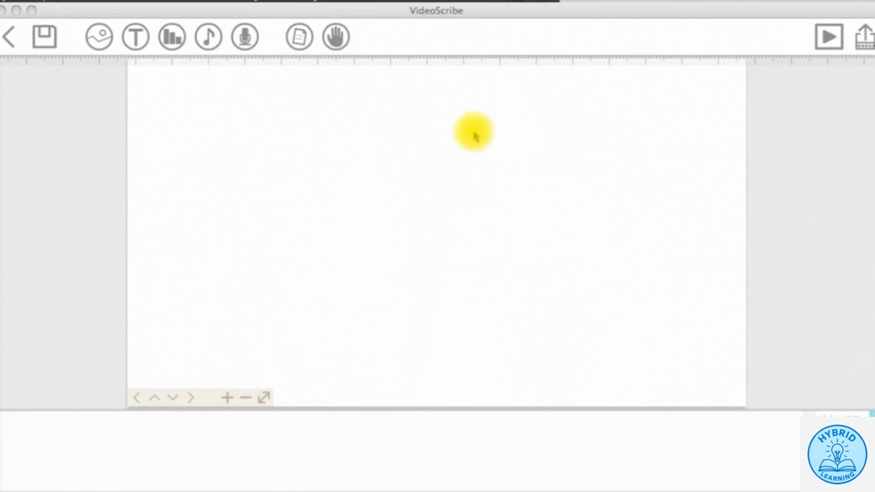
- Add the blond man and the black-shirted man from the image library to the canvas
click(101, 41)
click(101, 41)
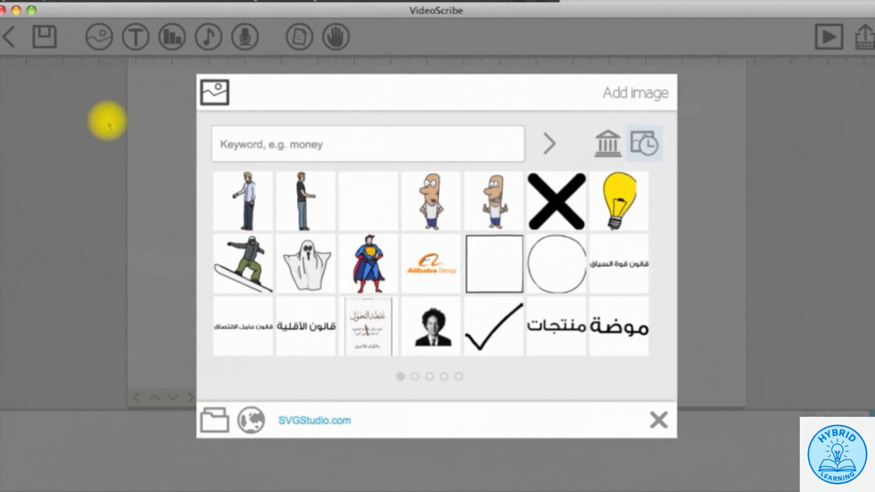
click(236, 210)
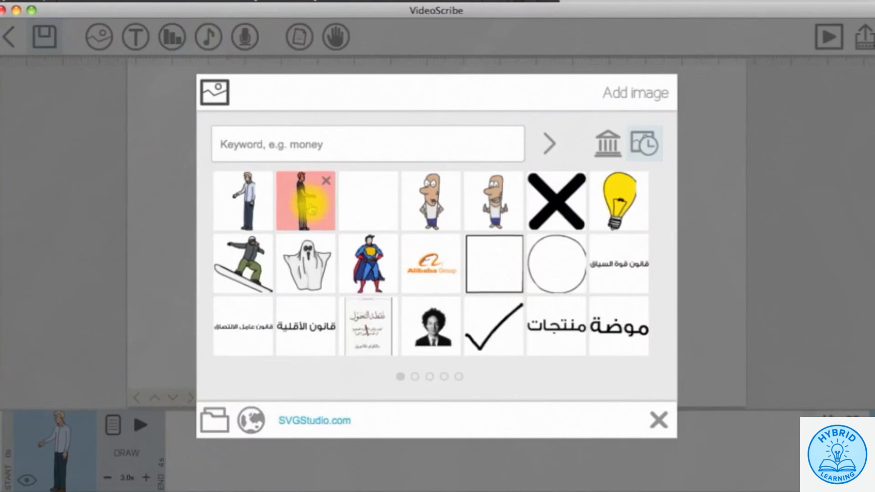
click(312, 209)
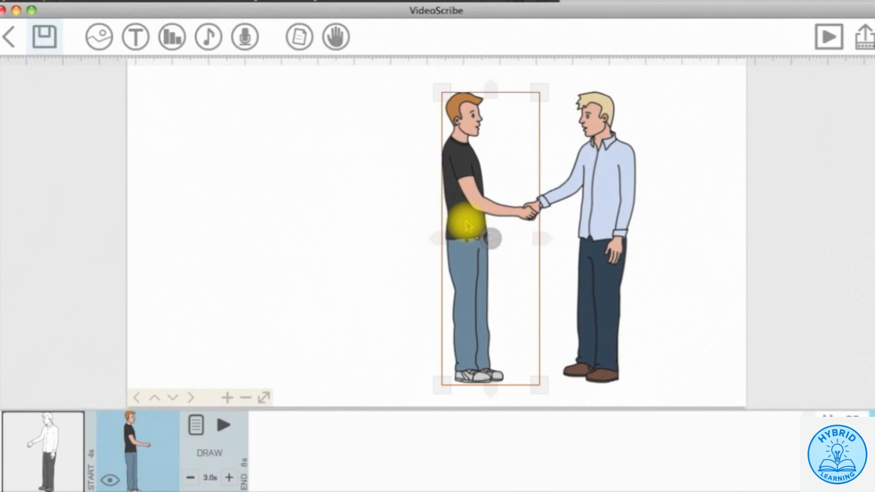
- Select the blond man's image on the canvas
click(66, 434)
click(222, 426)
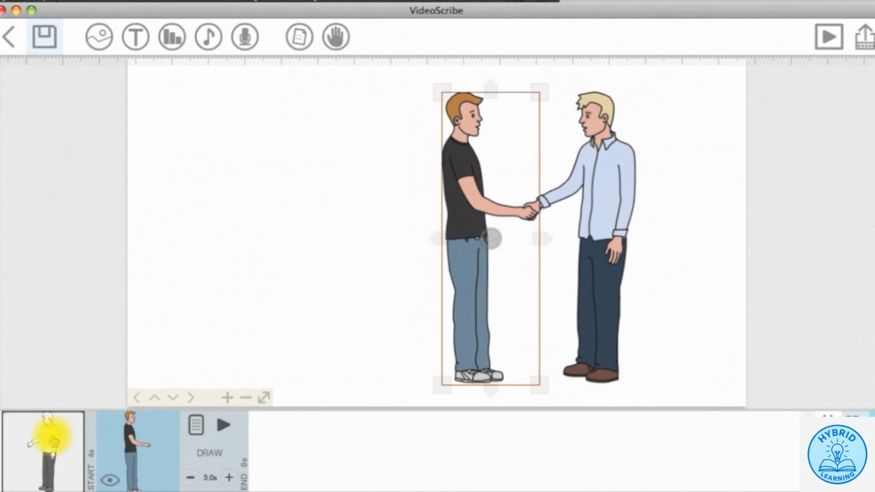
click(53, 441)
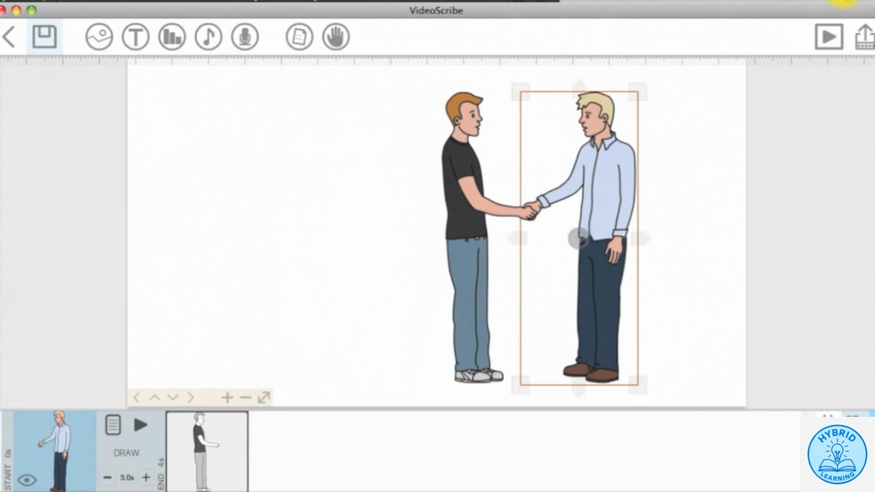
click(763, 158)
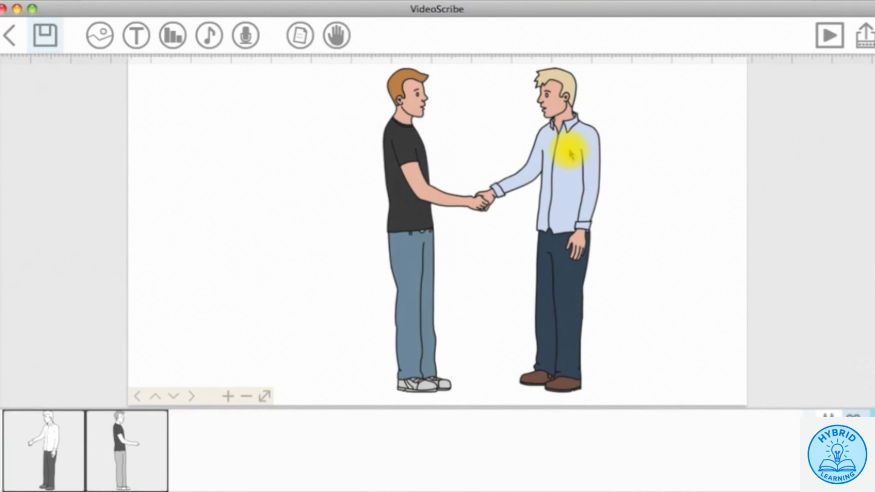
click(570, 155)
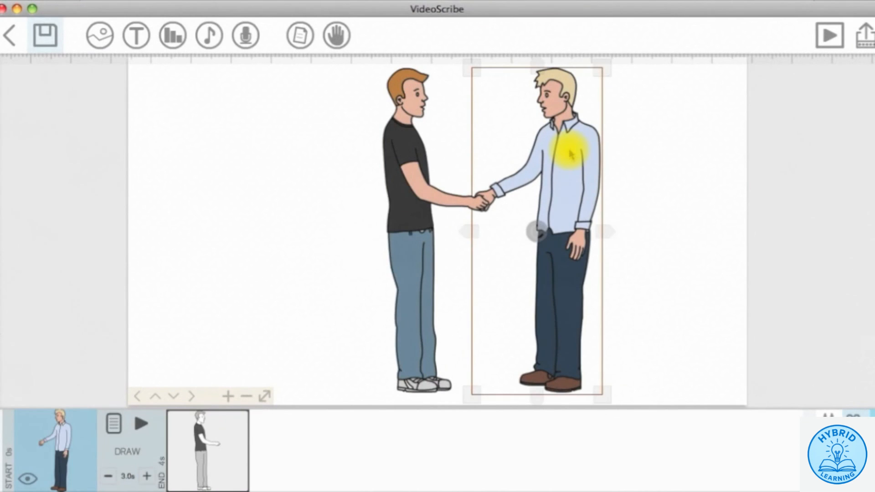
- Export the blond man image to SVG as 1.svg on the Desktop
right_click(570, 155)
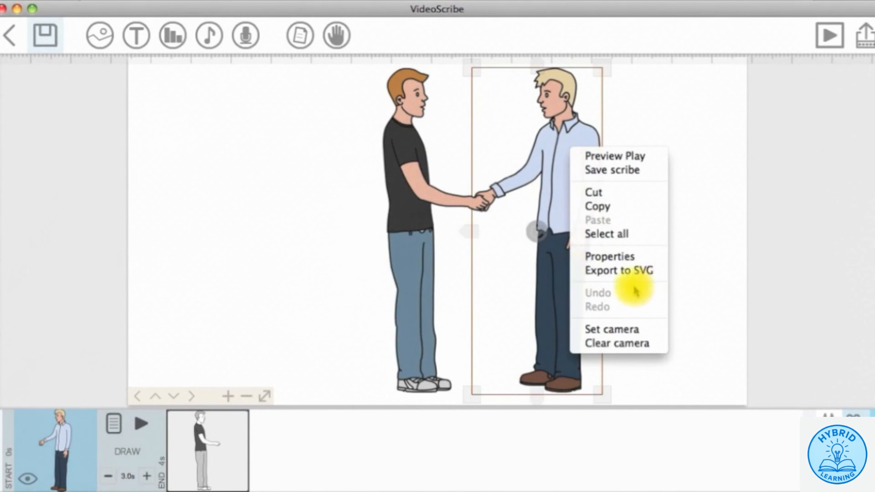
click(632, 270)
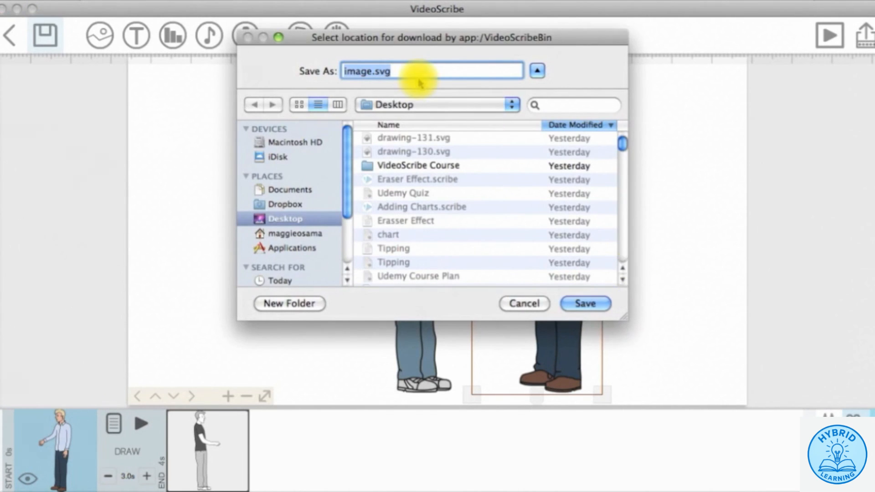
click(367, 71)
drag(366, 70, 337, 73)
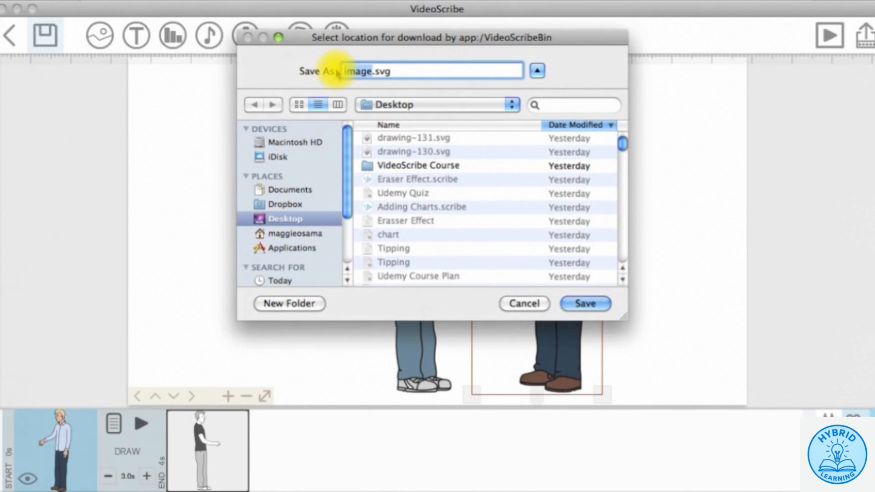
text(1)
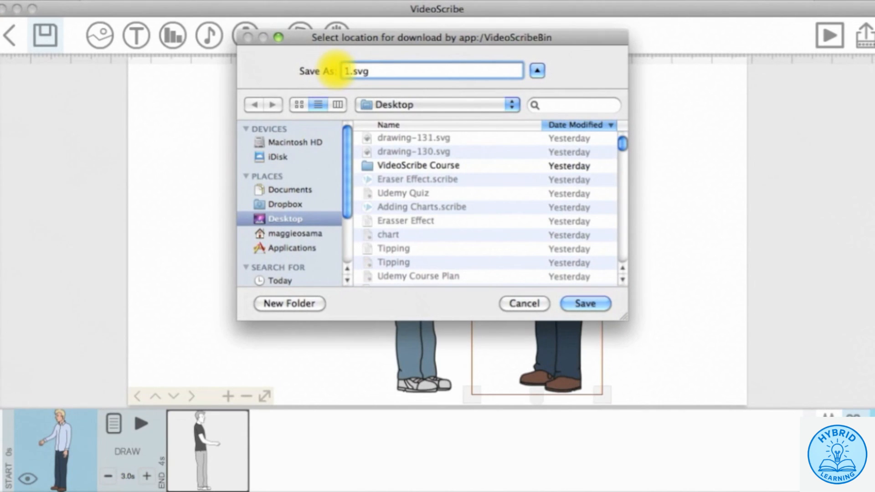
click(585, 303)
- Export the dark-shirted man image to SVG as 2.svg on the Desktop
click(447, 187)
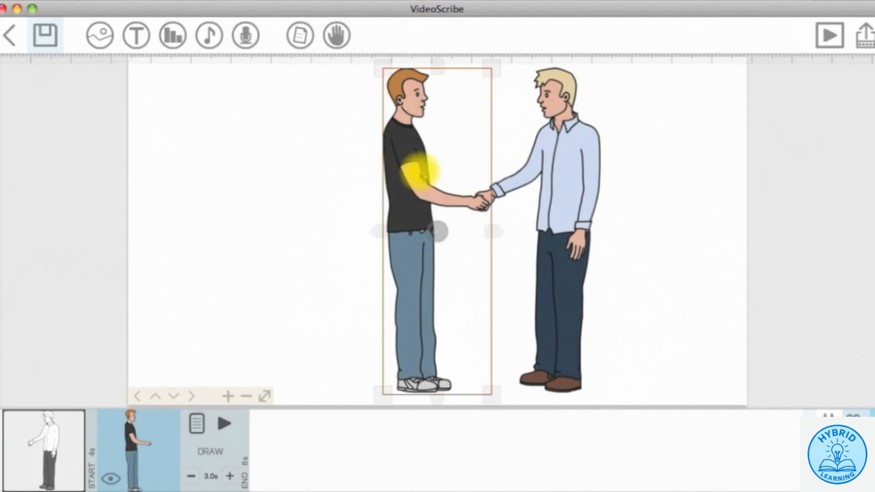
right_click(421, 175)
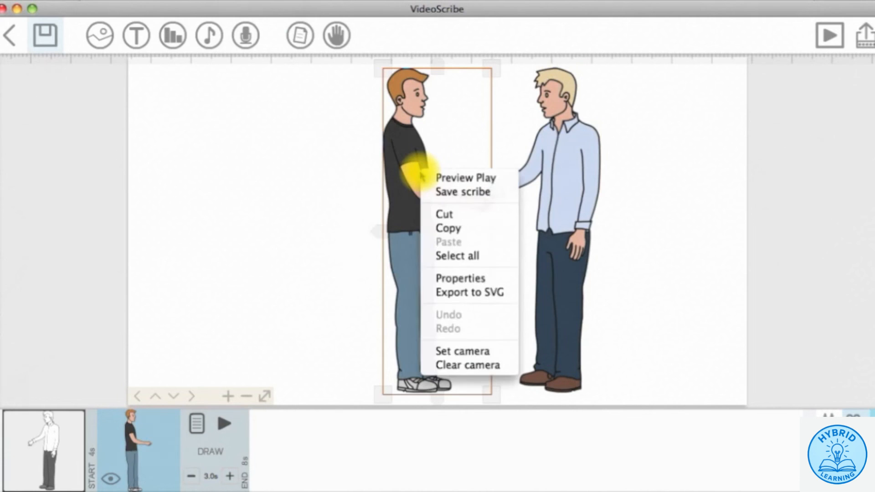
click(471, 294)
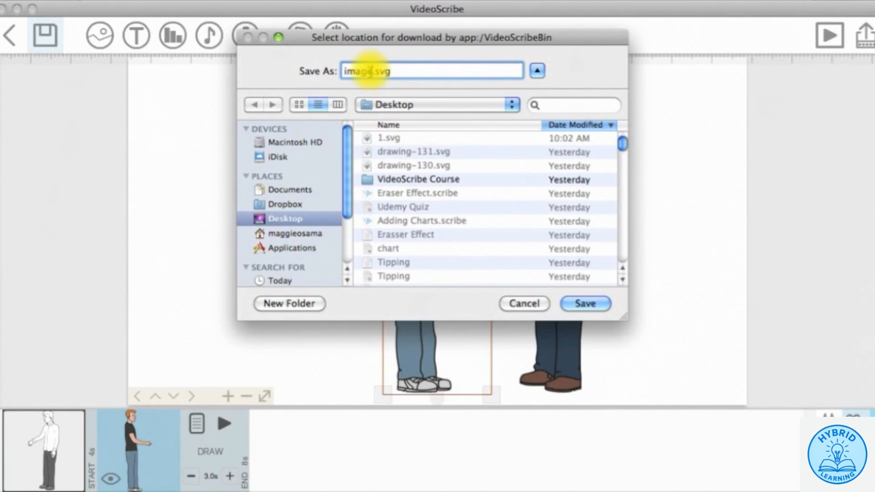
text(2)
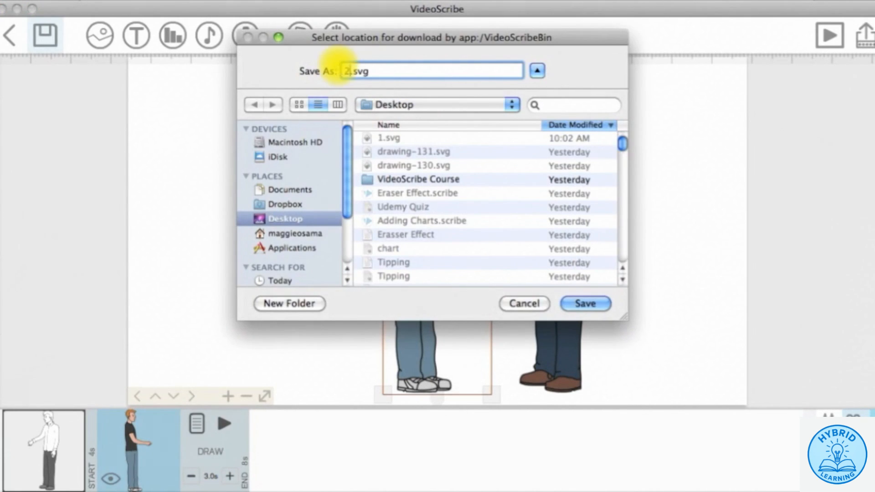
click(585, 304)
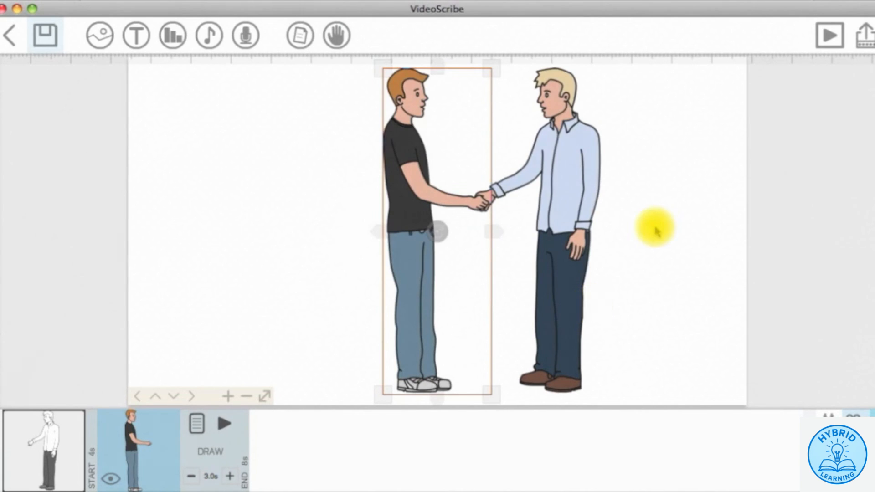
click(656, 231)
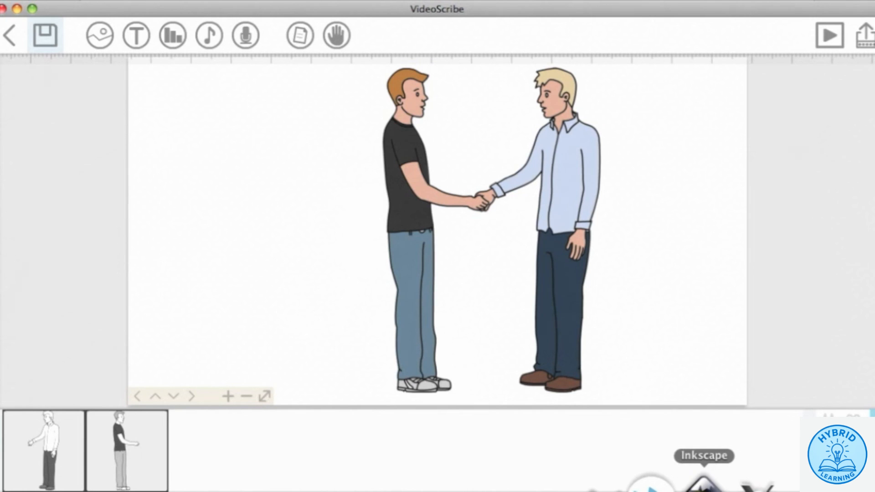
- In Inkscape, import 1.svg and move the blond man to the page's right side
click(703, 484)
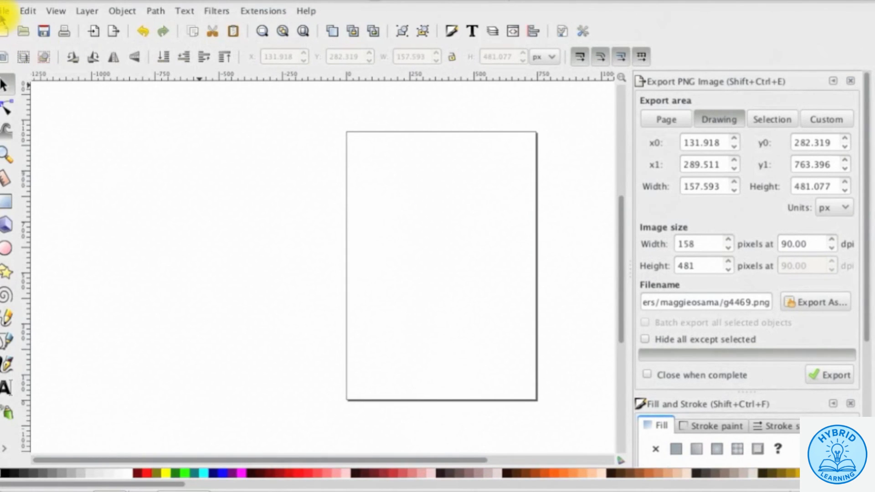
click(5, 11)
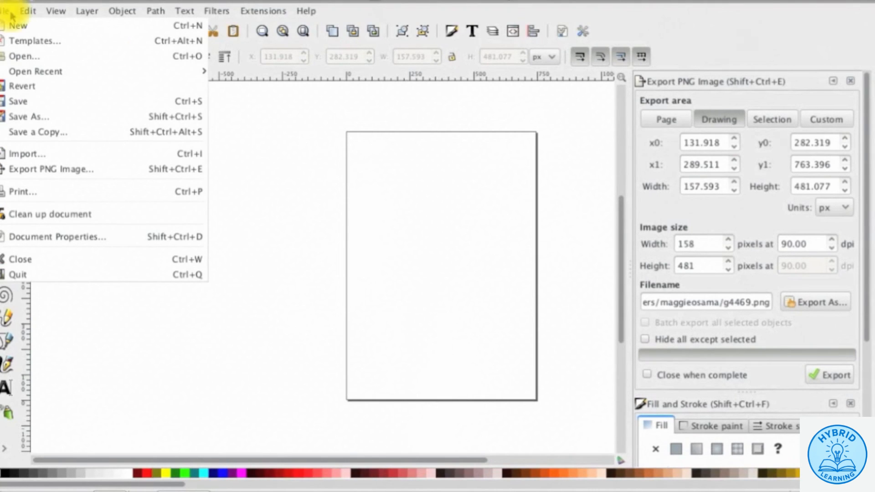
click(157, 156)
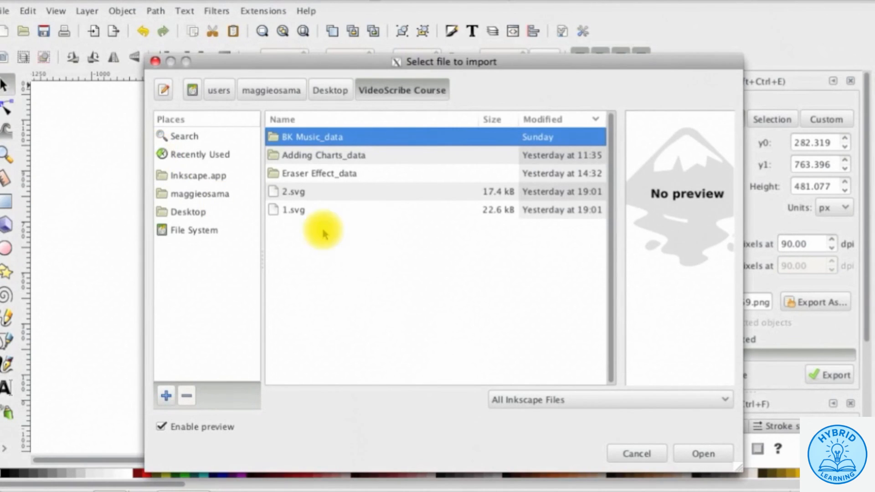
click(378, 192)
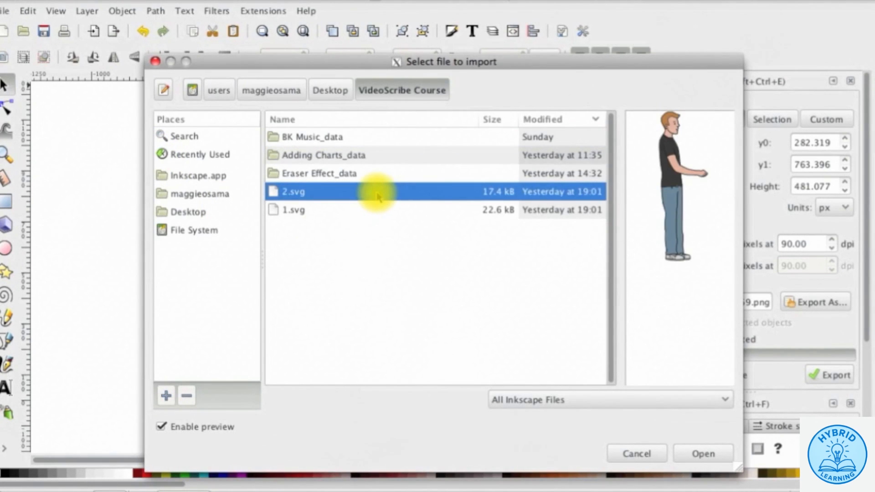
click(376, 211)
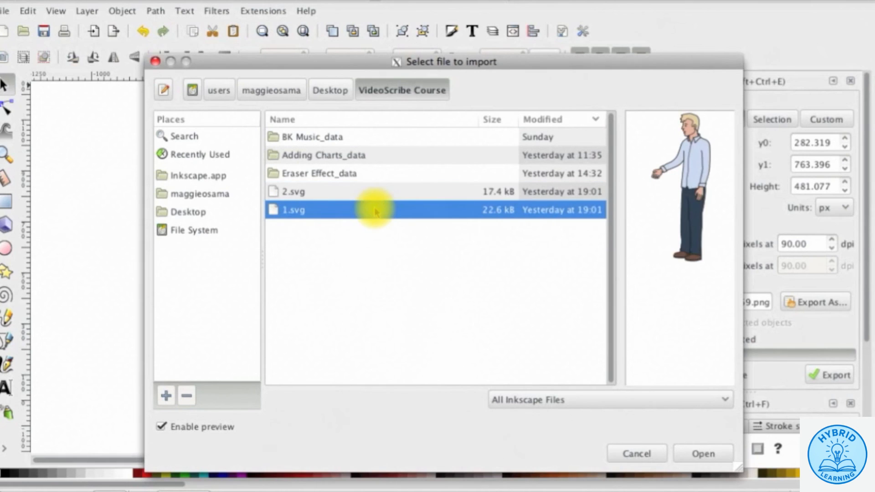
click(702, 452)
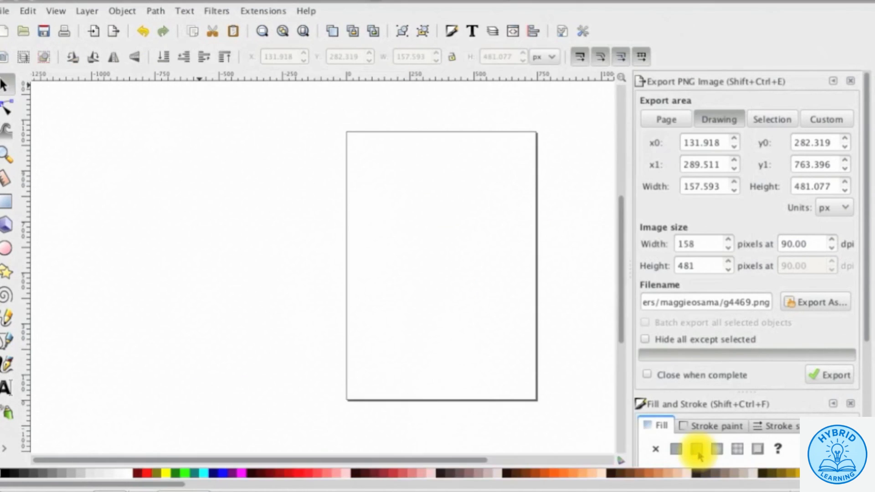
drag(329, 255, 497, 244)
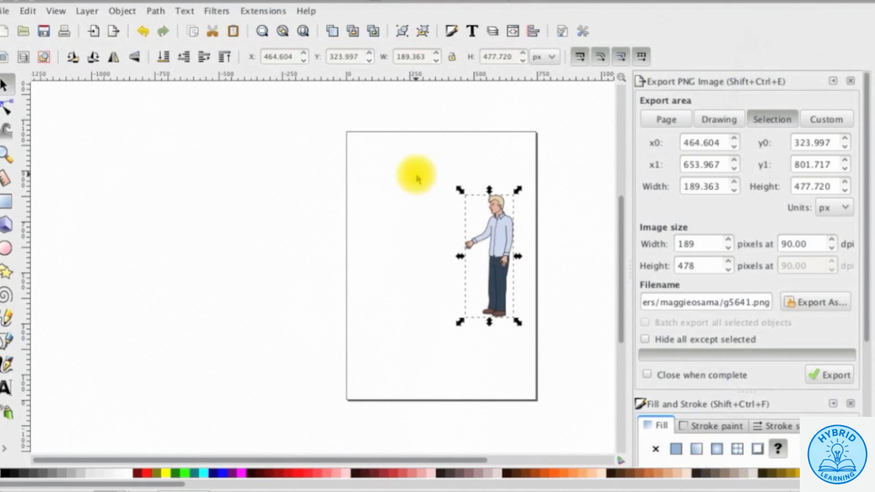
- Import 2.svg and place the dark-shirted man shaking the blond man's hand
click(7, 10)
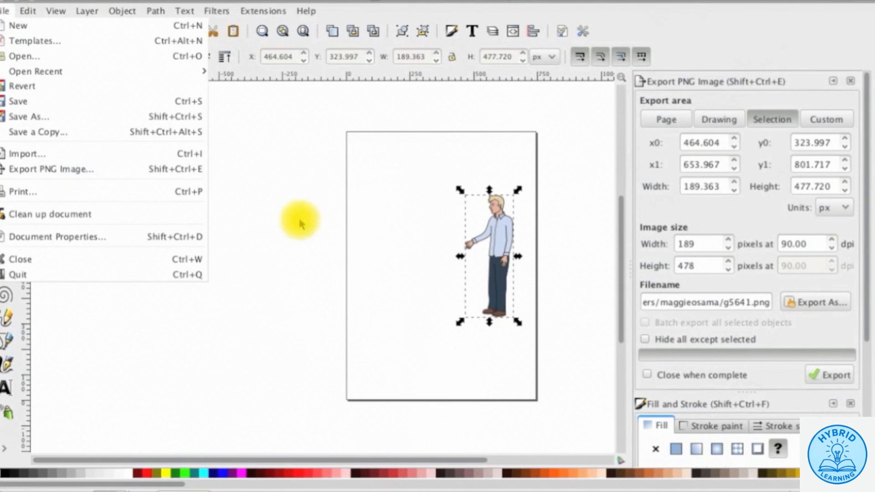
click(68, 153)
click(322, 192)
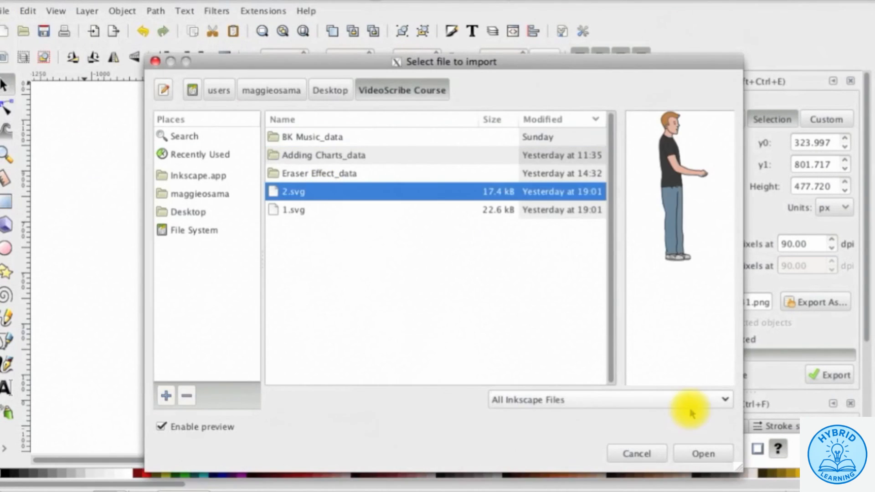
click(700, 453)
mouse_move(310, 242)
mouse_down()
mouse_move(427, 229)
mouse_move(442, 237)
mouse_up()
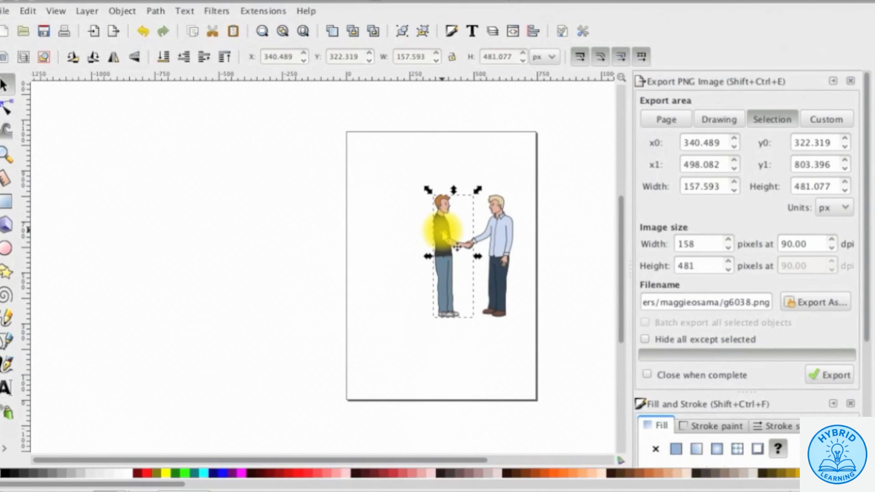
click(264, 139)
- Zoom in on the two men and save the drawing as drawing-132.svg
click(6, 154)
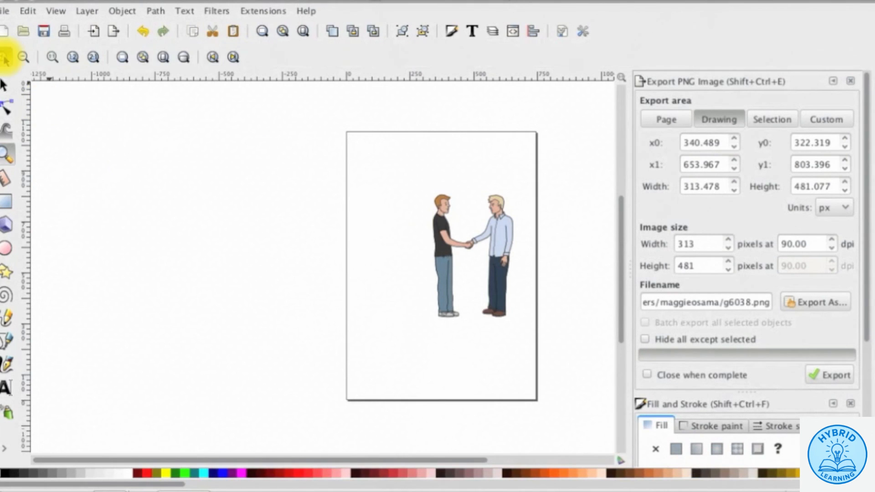
click(5, 57)
click(417, 172)
scroll(381, 234, right, 10)
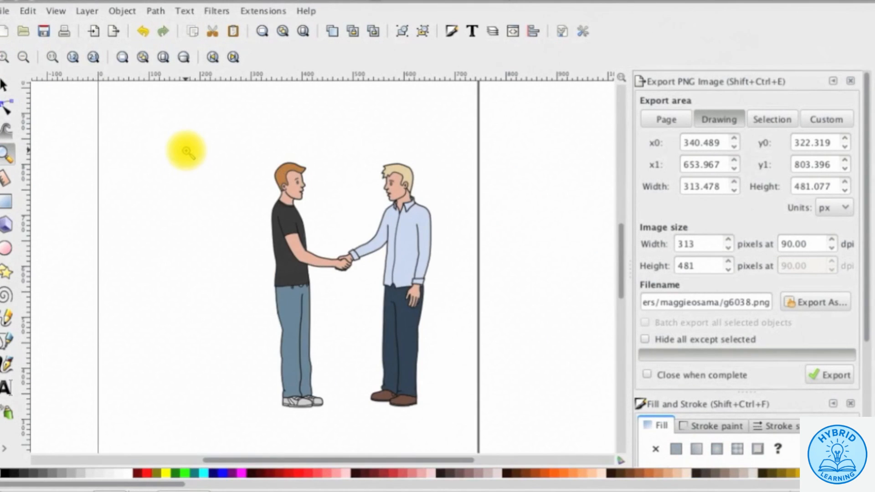
click(8, 10)
click(73, 116)
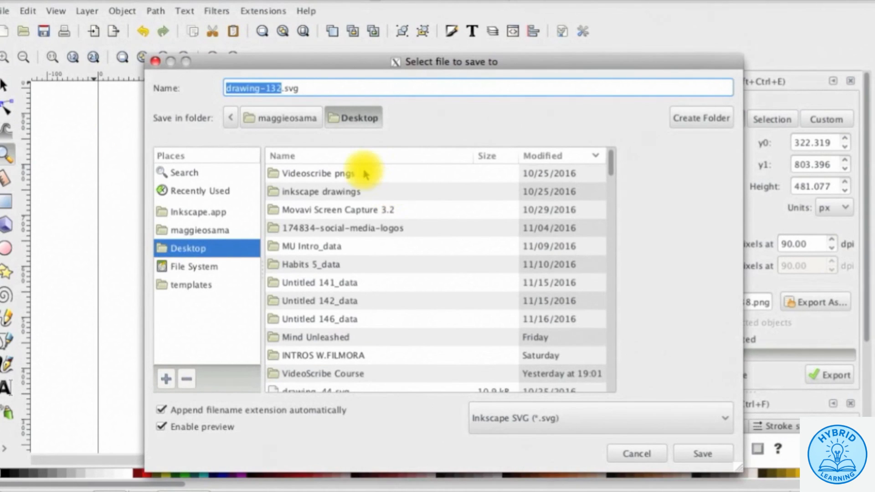
click(702, 453)
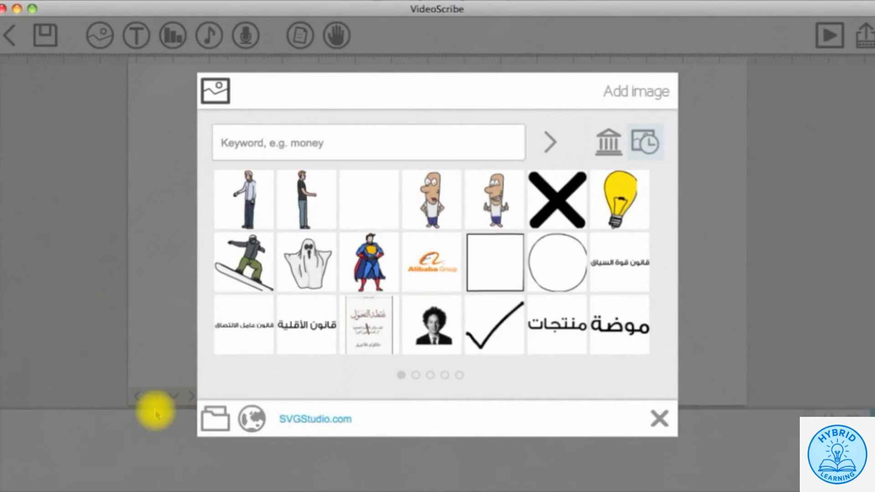
- Import drawing-132.svg into the scribe and play its hand-drawn preview
click(224, 433)
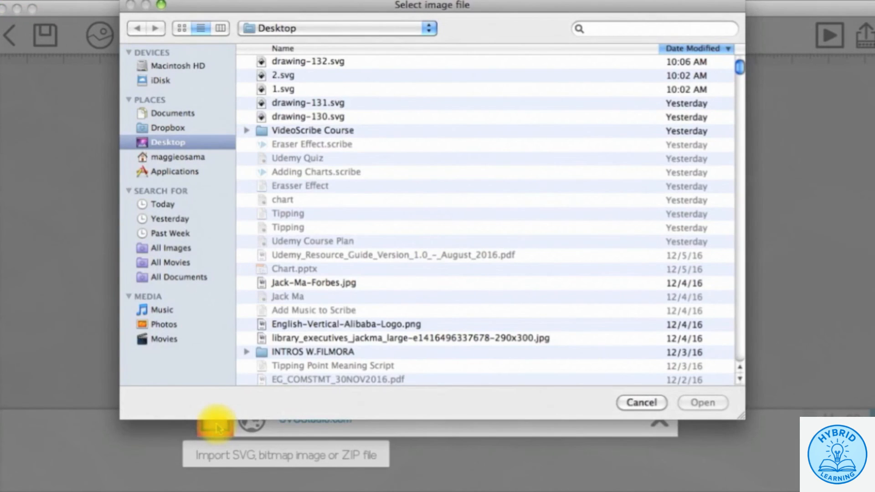
click(334, 63)
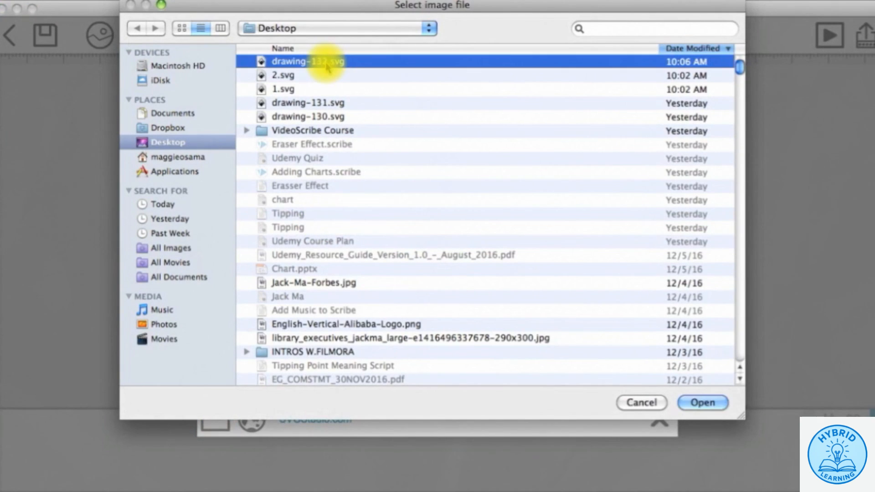
click(702, 403)
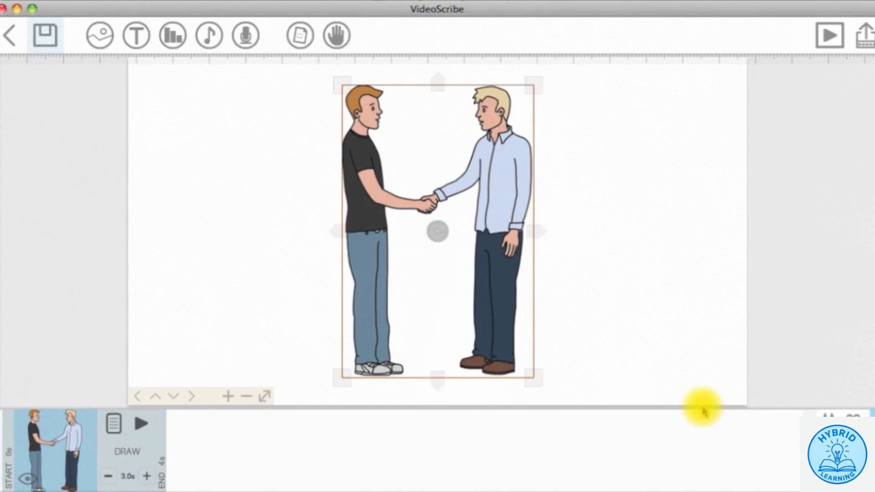
click(563, 182)
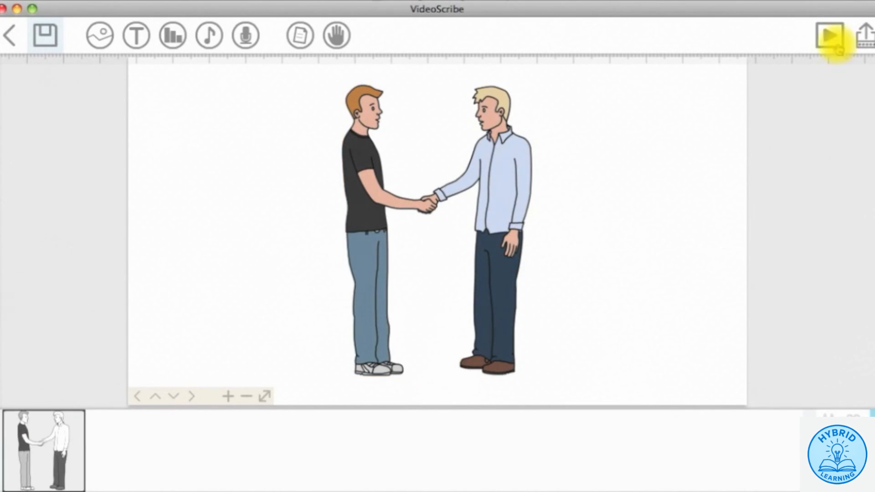
click(828, 33)
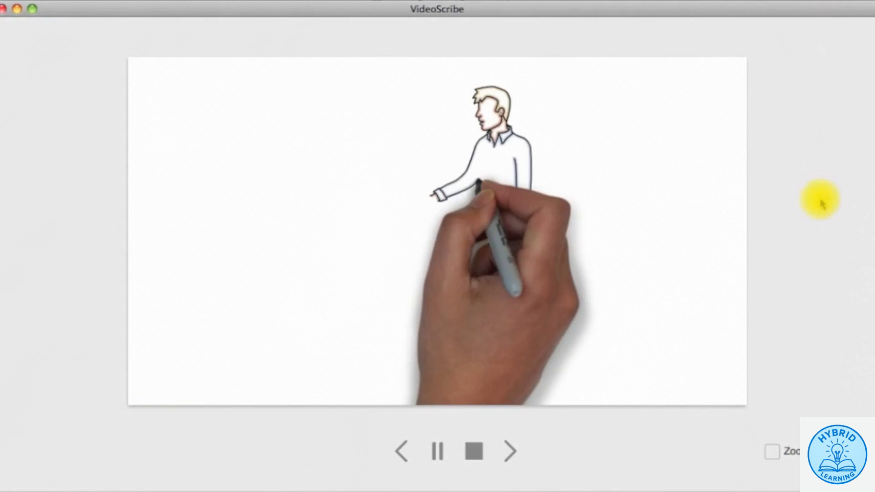